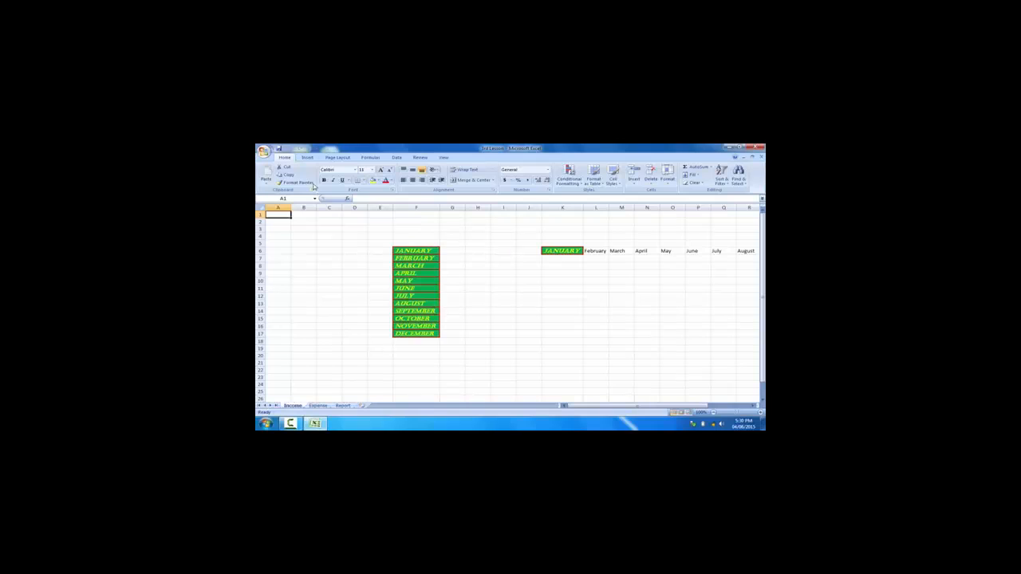
left_click(566, 250)
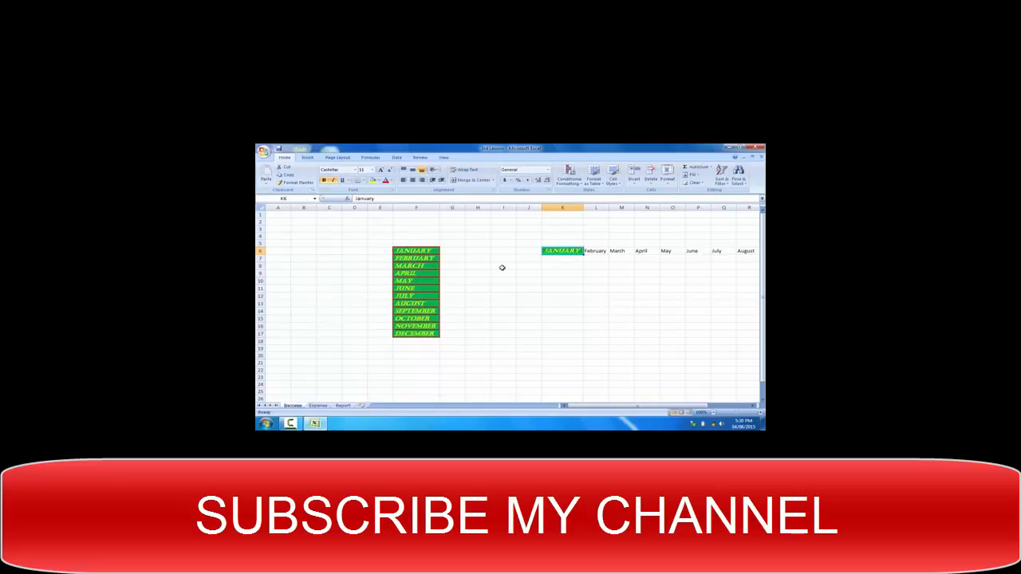
left_click_drag(425, 250, 417, 333)
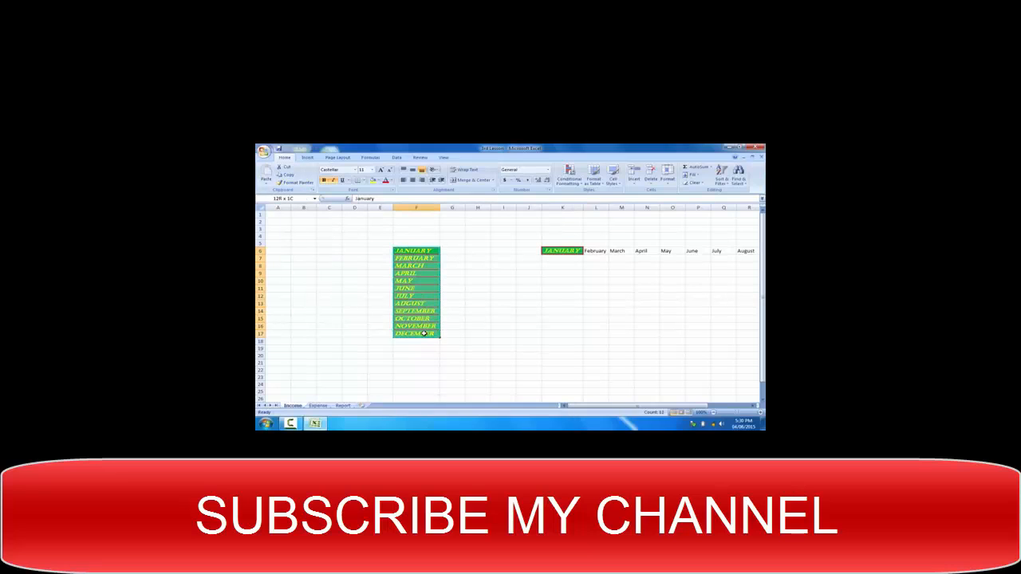
left_click(489, 278)
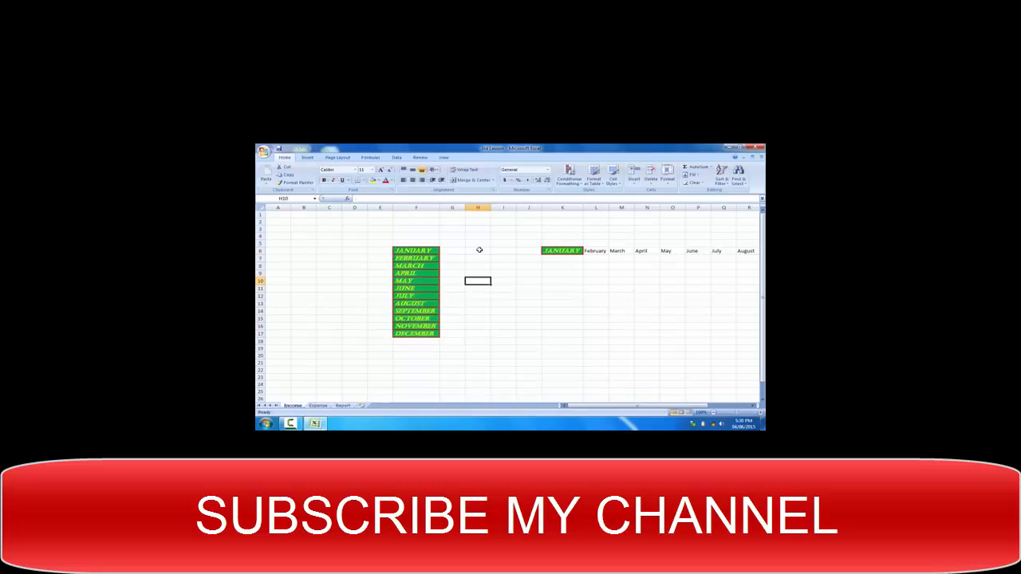
left_click(479, 251)
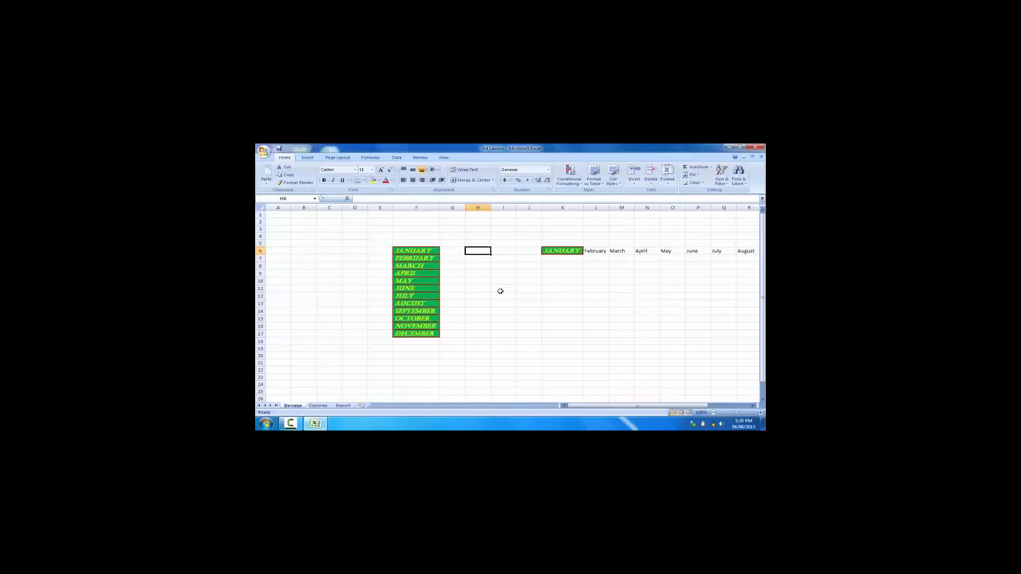
left_click(480, 268)
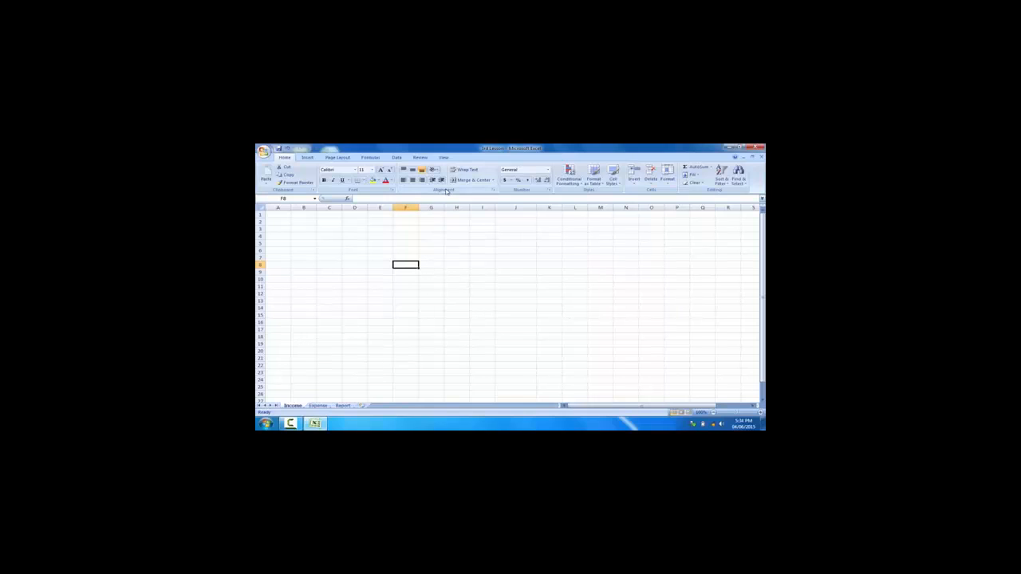
- Enter the text "Alignment" in cell G6
left_click(429, 251)
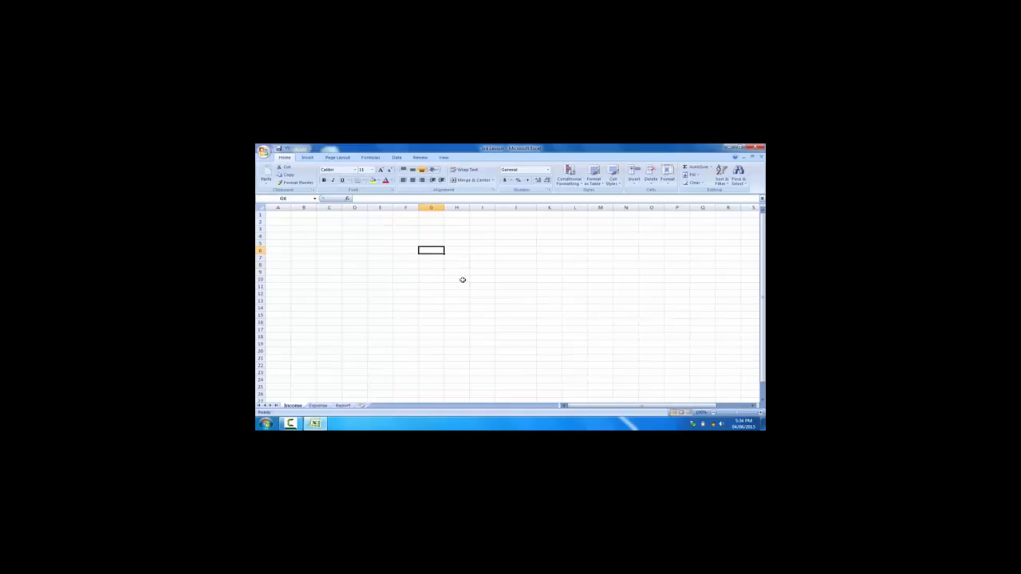
type("All")
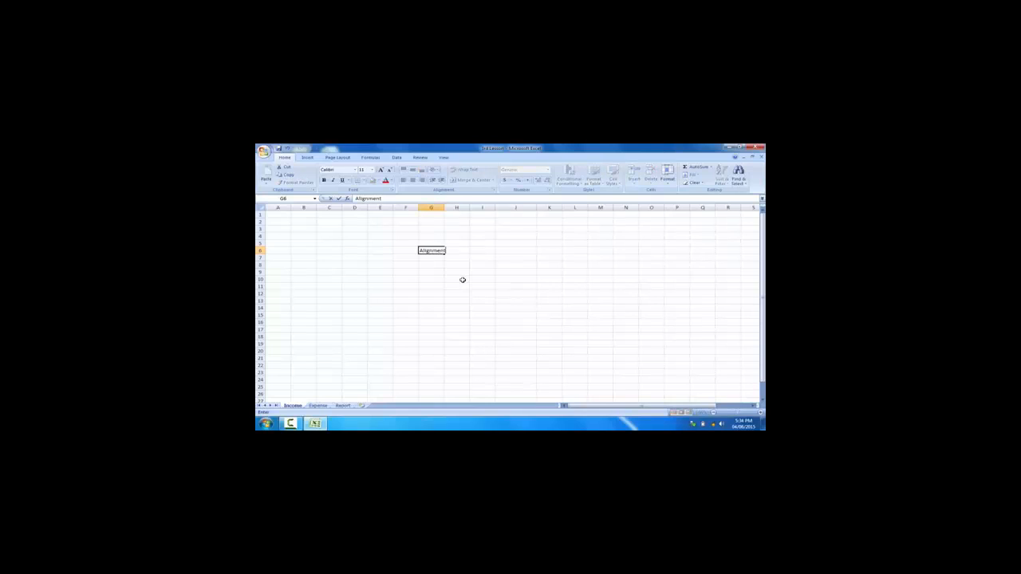
type("ignment")
key("Return")
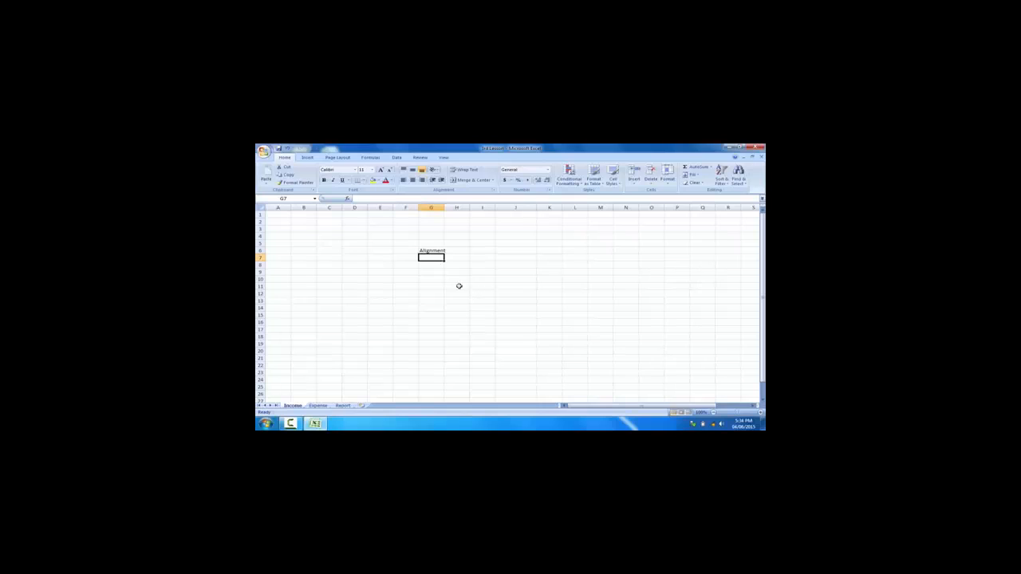
- Widen column G to about three times its width and make row 6 about three times as tall
left_click(440, 288)
left_click(435, 250)
left_click_drag(444, 208, 494, 207)
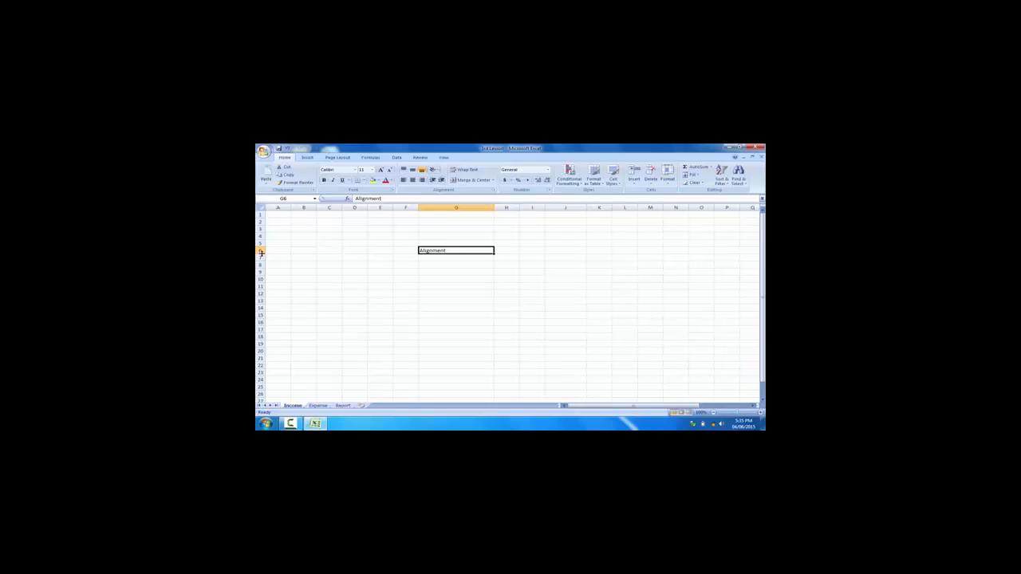
left_click_drag(261, 253, 261, 270)
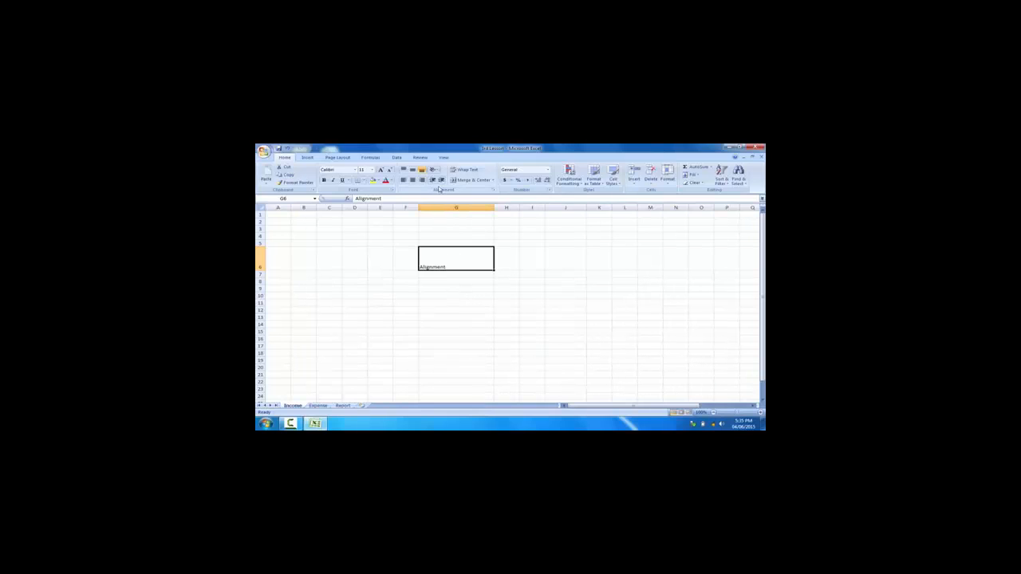
left_click(462, 287)
left_click(466, 260)
left_click(437, 207)
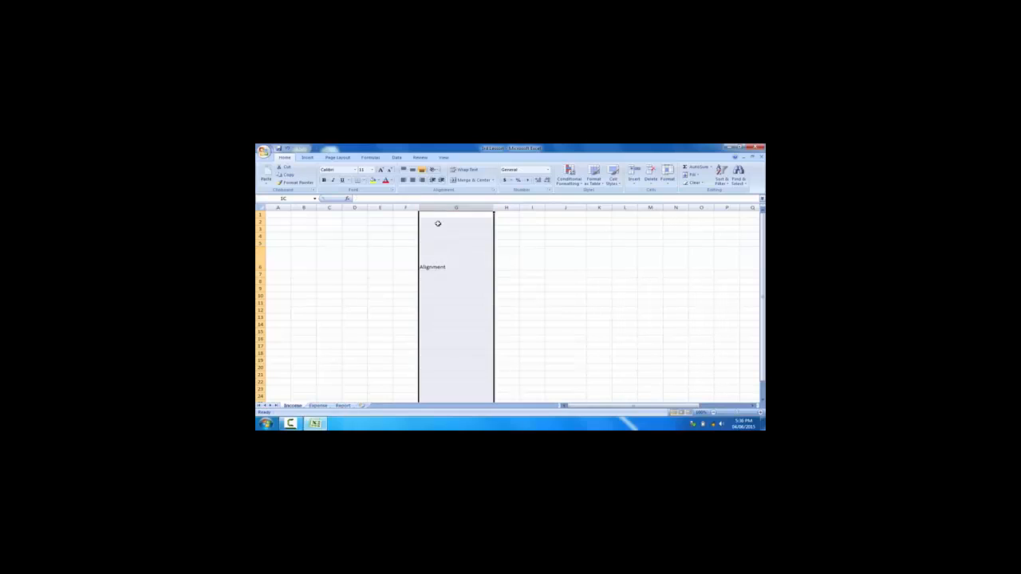
left_click(431, 282)
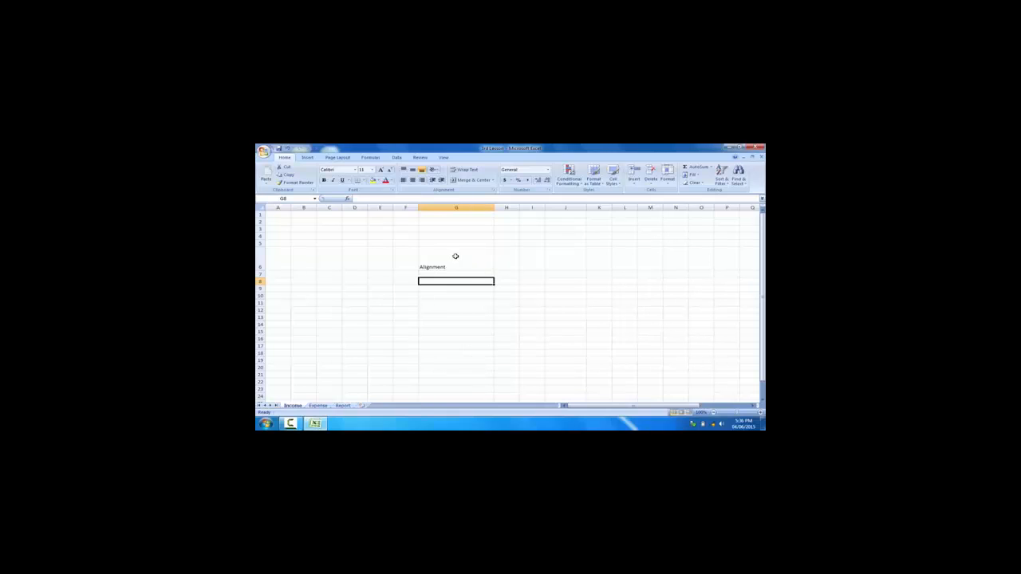
- Try centre and right horizontal alignment on the text in cell G6, and clear the right alignment again
left_click(456, 256)
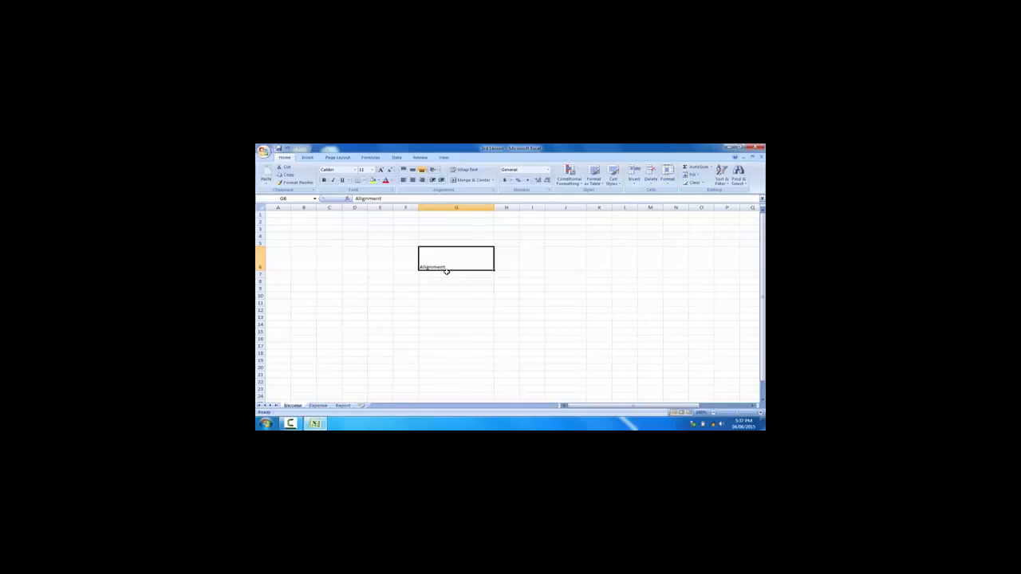
left_click(412, 181)
left_click(422, 180)
left_click(422, 180)
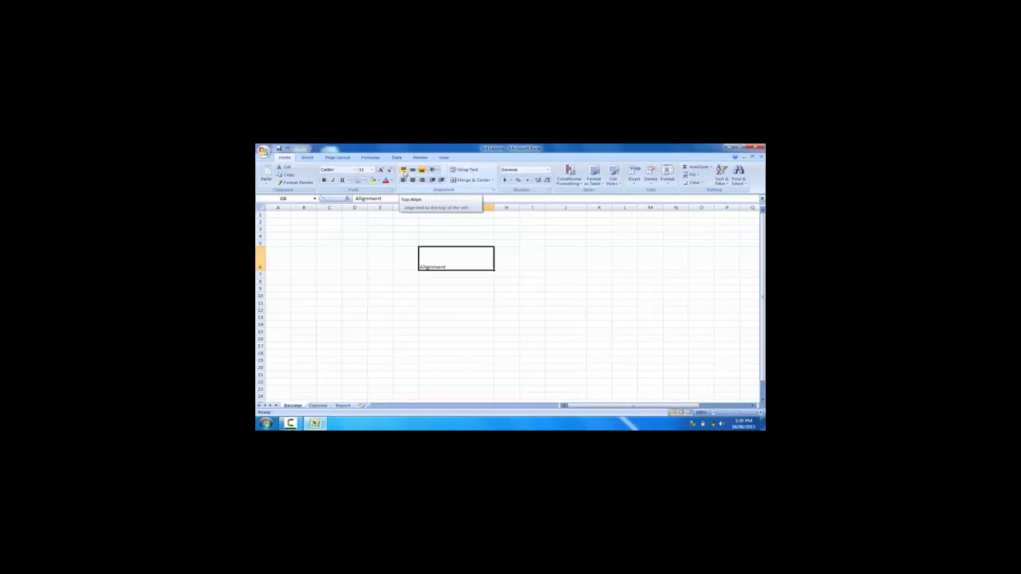
- Try top and bottom alignment on the text in G6, settling on middle vertical alignment with horizontal centring
left_click(404, 170)
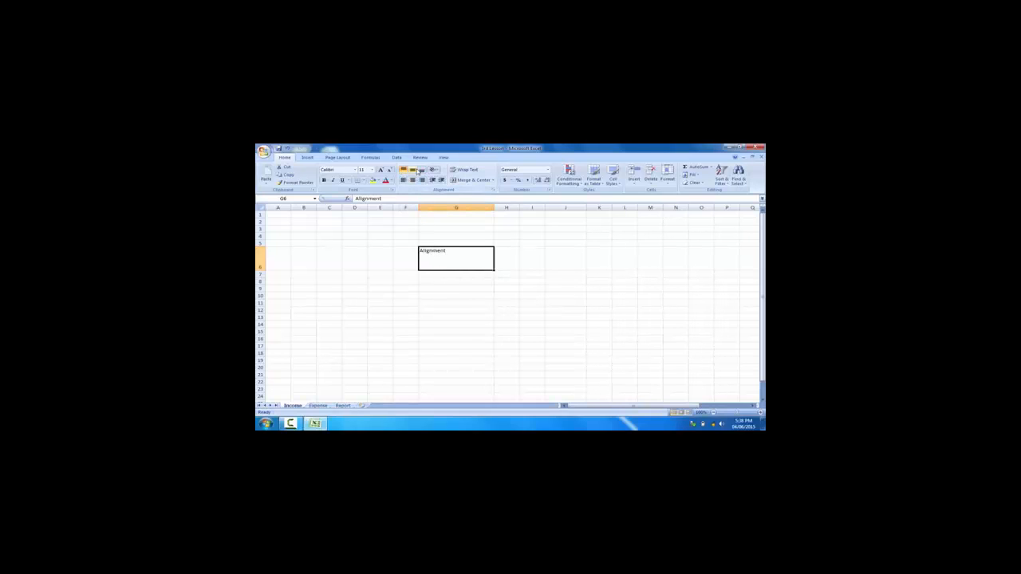
left_click(413, 171)
left_click(422, 173)
left_click(412, 170)
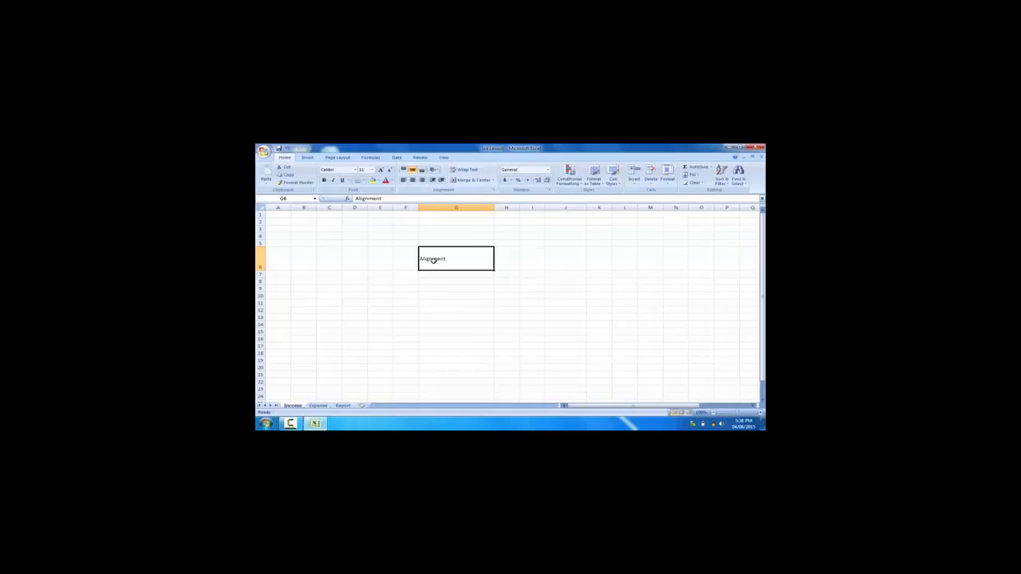
left_click(412, 181)
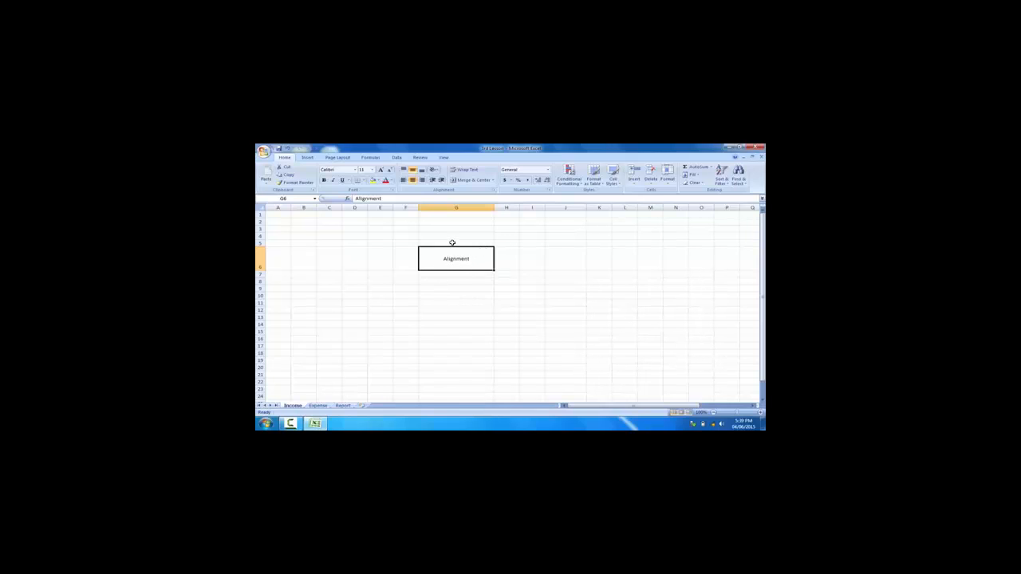
- Try the Angle Counterclockwise and Angle Clockwise text orientations on cell G6
left_click(436, 172)
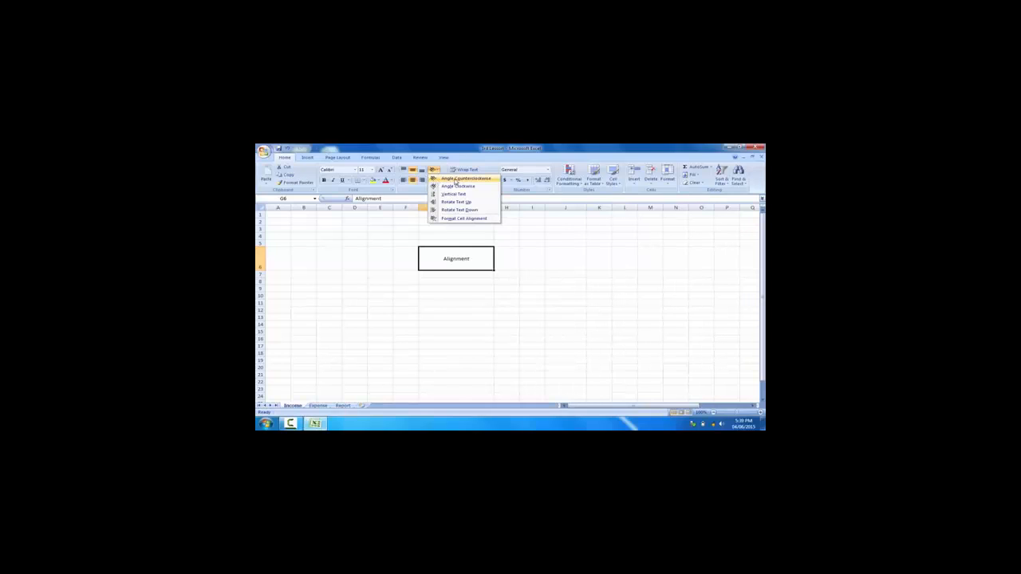
left_click(456, 182)
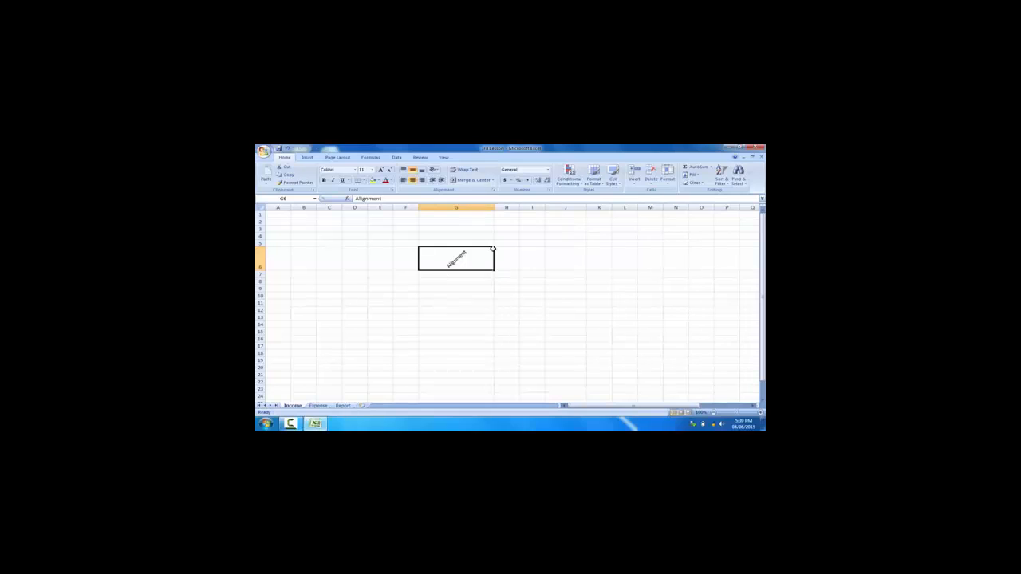
left_click(437, 170)
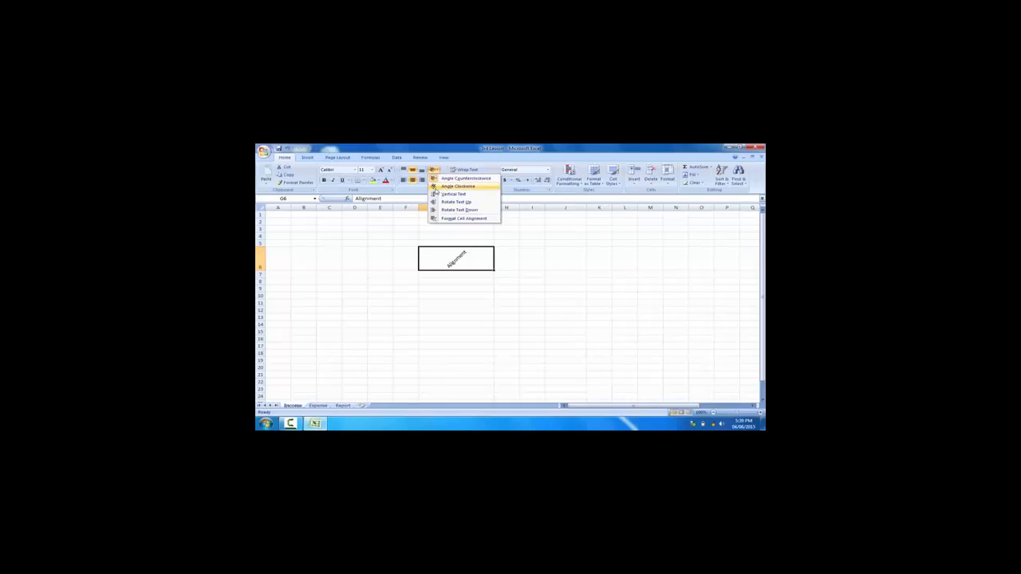
left_click(466, 188)
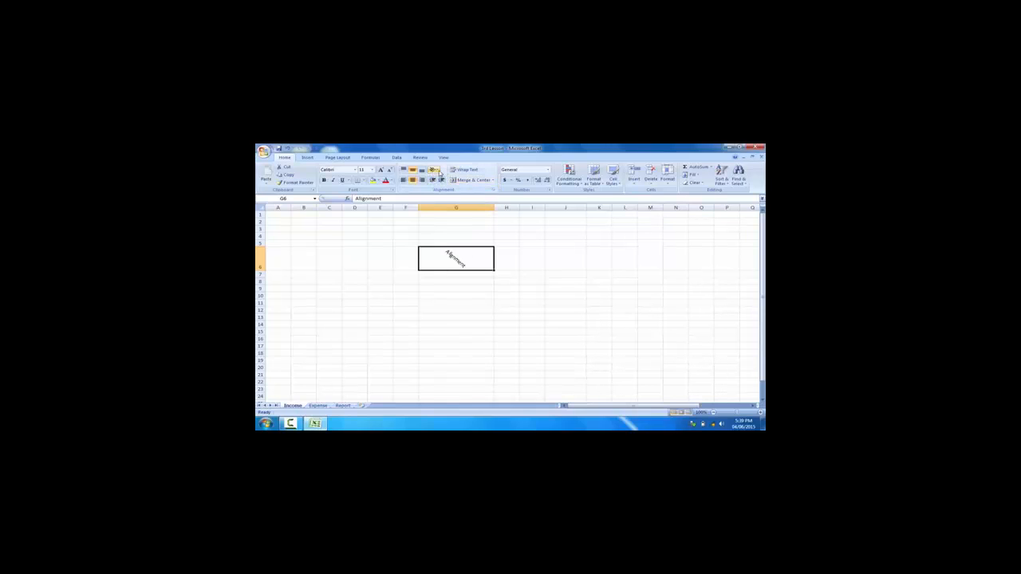
- Apply the Vertical Text orientation to cell G6 and increase row 6's height to fit all the stacked letters
left_click(436, 171)
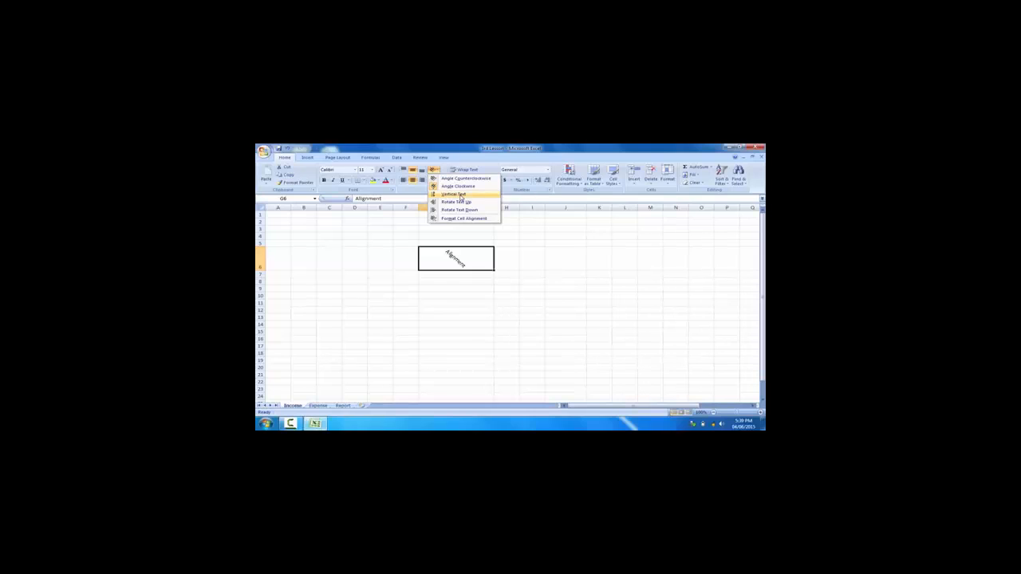
left_click(453, 195)
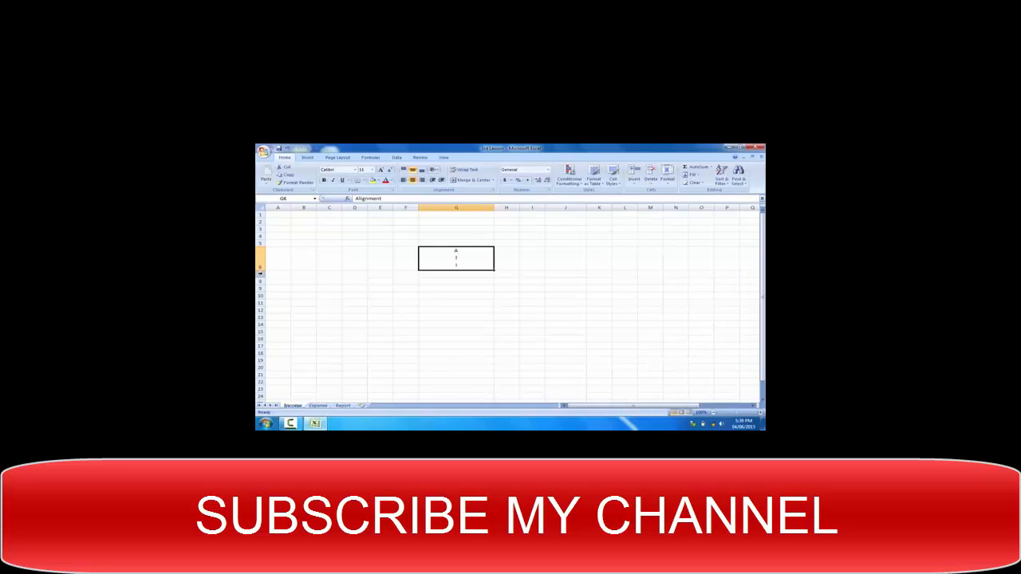
left_click_drag(263, 270, 264, 296)
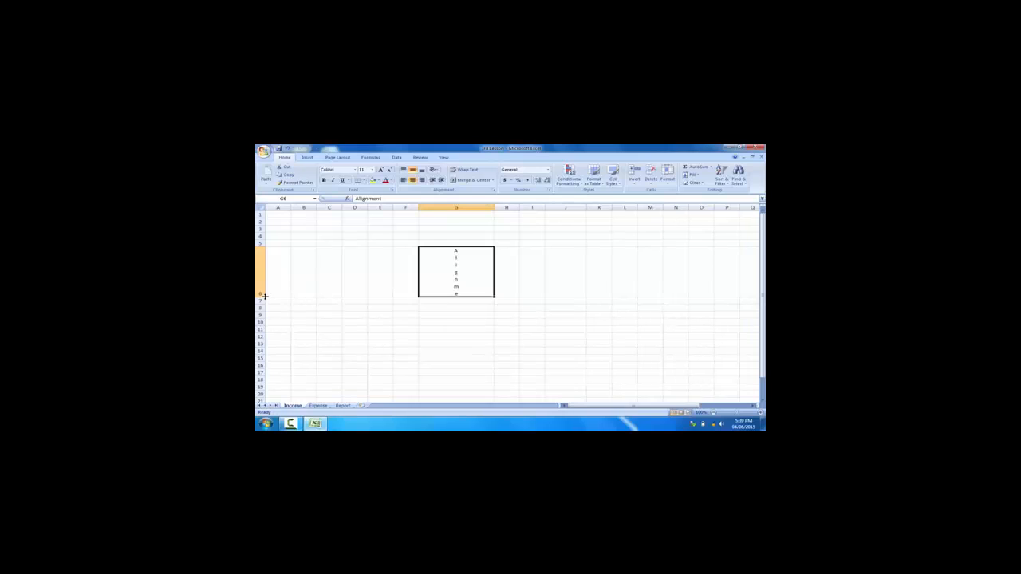
left_click_drag(264, 296, 264, 312)
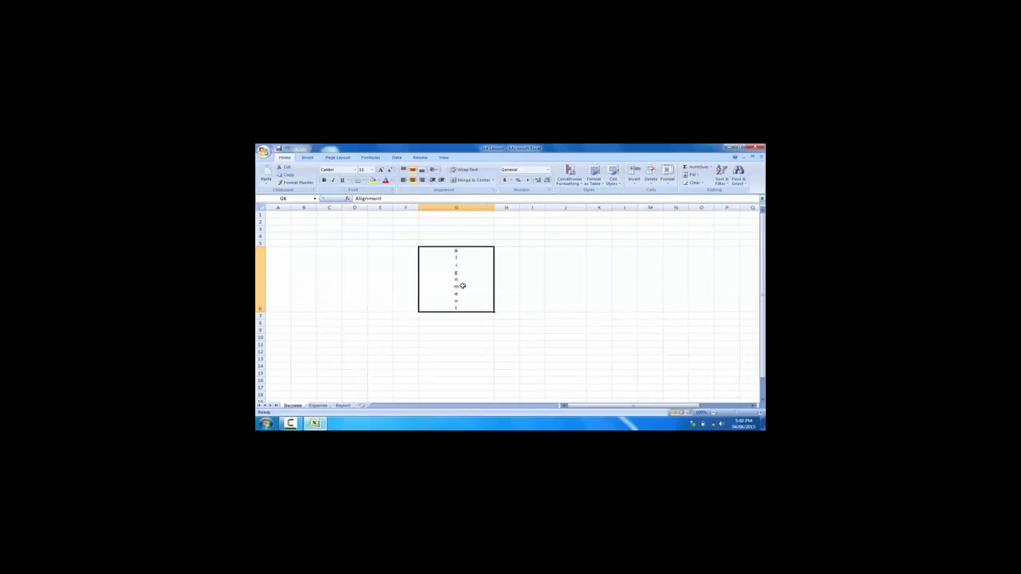
- Try the Rotate Text Up and Rotate Text Down orientations on cell G6
left_click(435, 172)
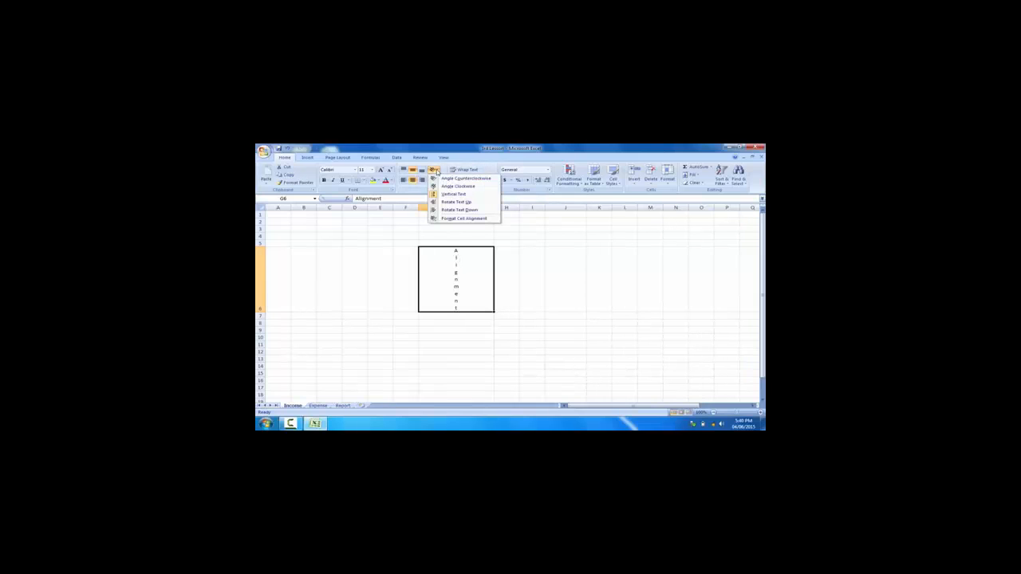
left_click(464, 203)
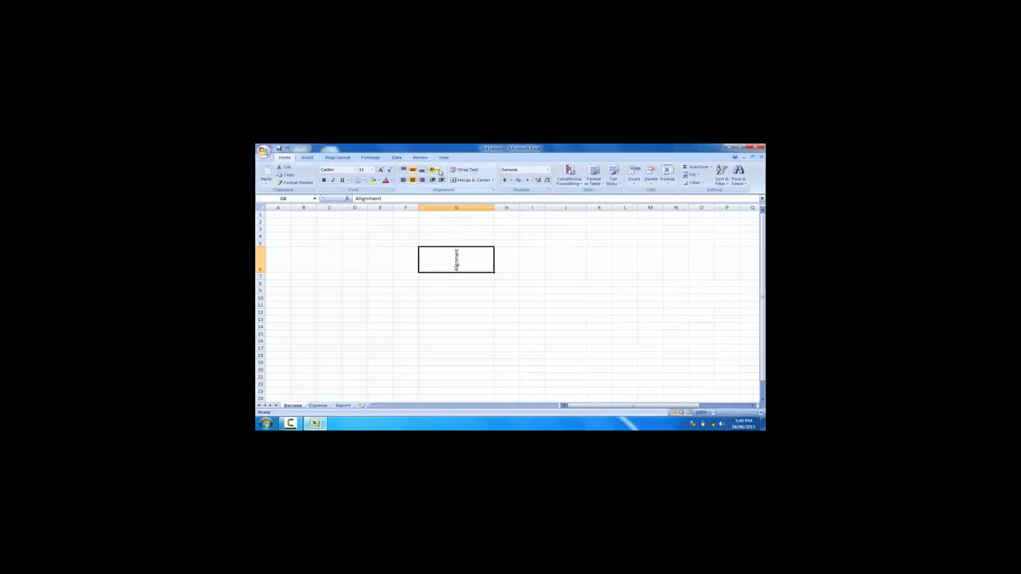
left_click(434, 170)
left_click(455, 211)
- Switch the text orientation of cell G6 back to Angle Counterclockwise
left_click(435, 171)
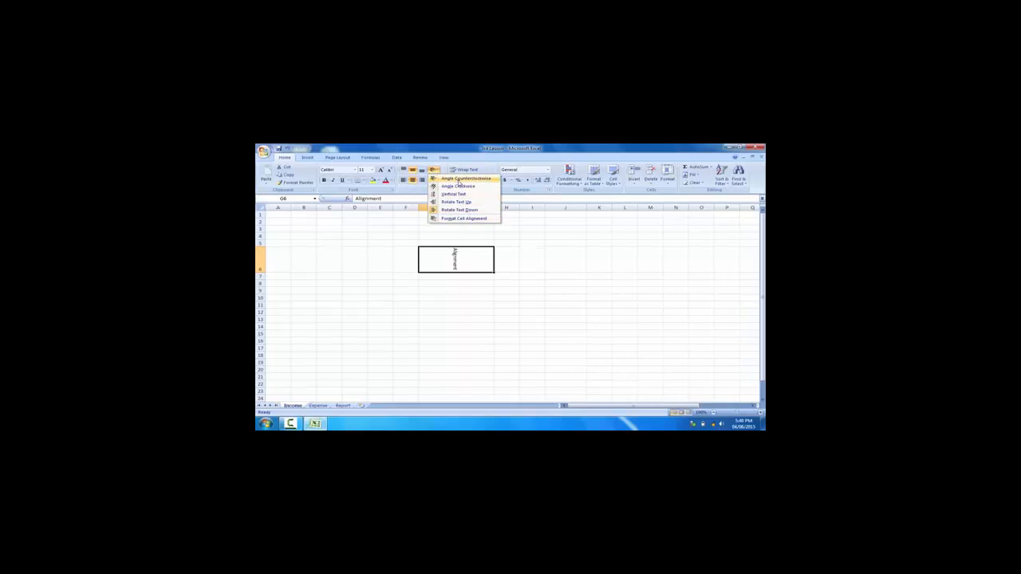
left_click(460, 180)
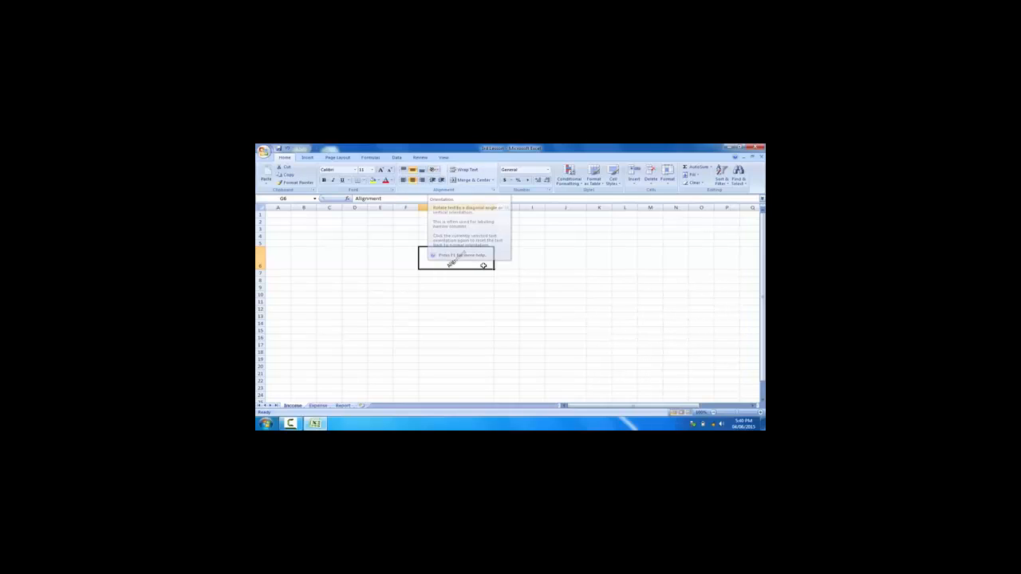
left_click(437, 173)
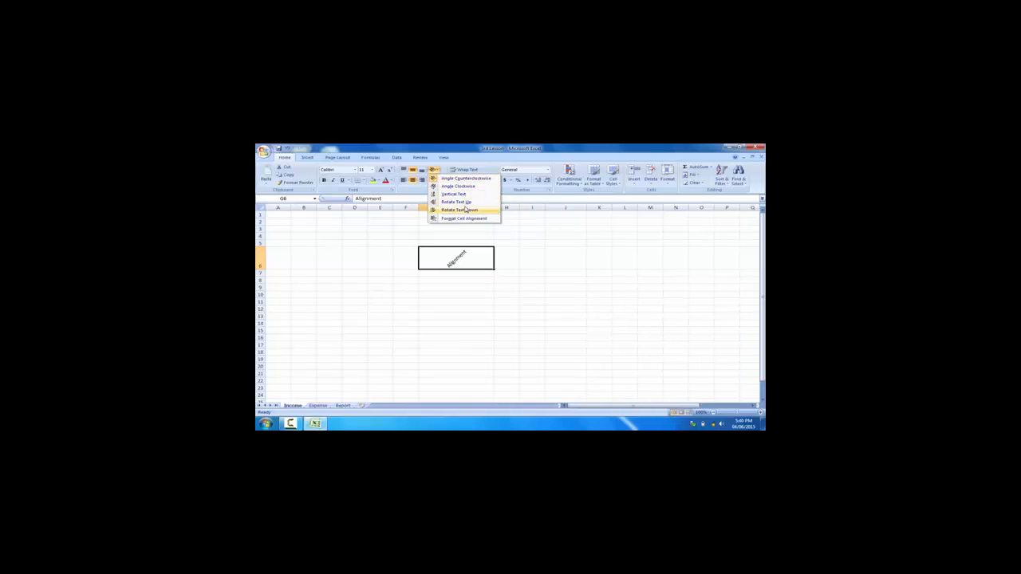
left_click(466, 263)
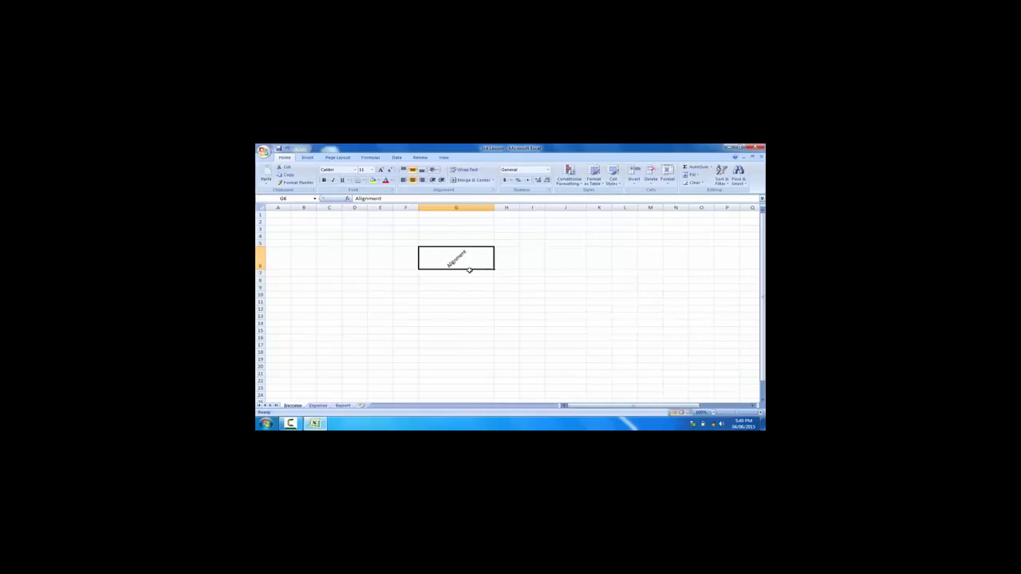
- Reset the text in cell G6 to horizontal orientation through the Format Cell Alignment settings
left_click(438, 171)
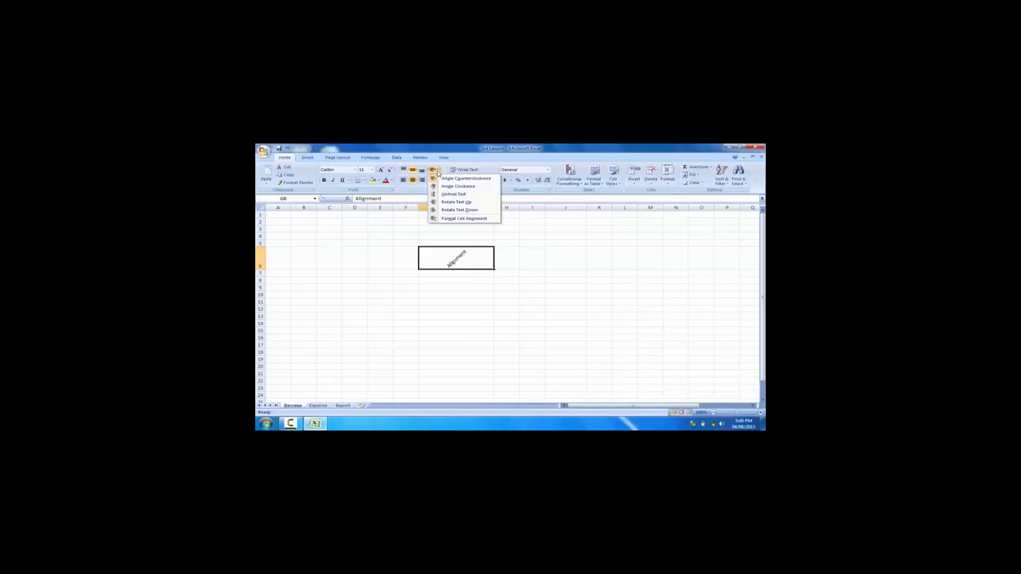
left_click(465, 219)
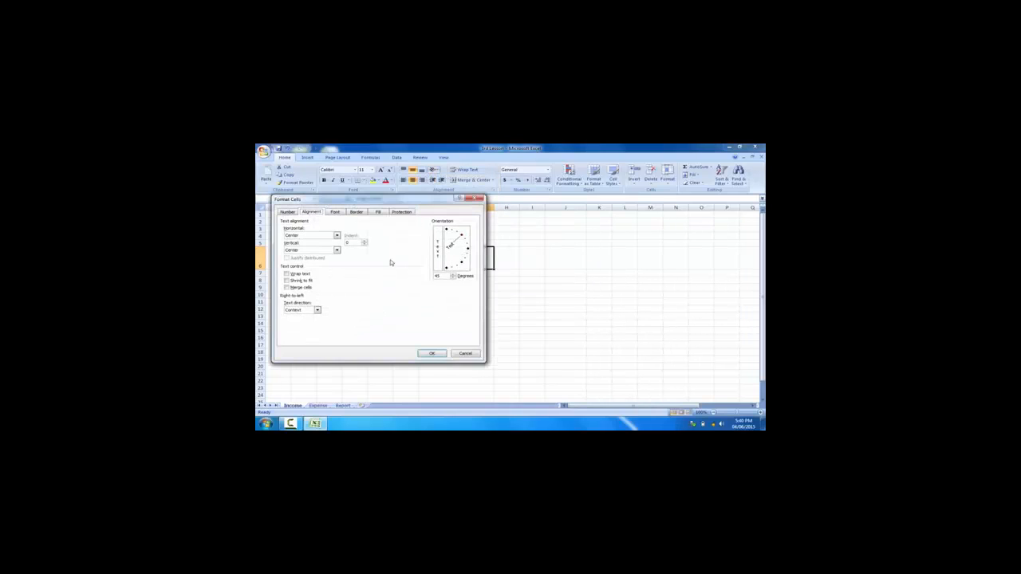
left_click_drag(396, 196, 593, 189)
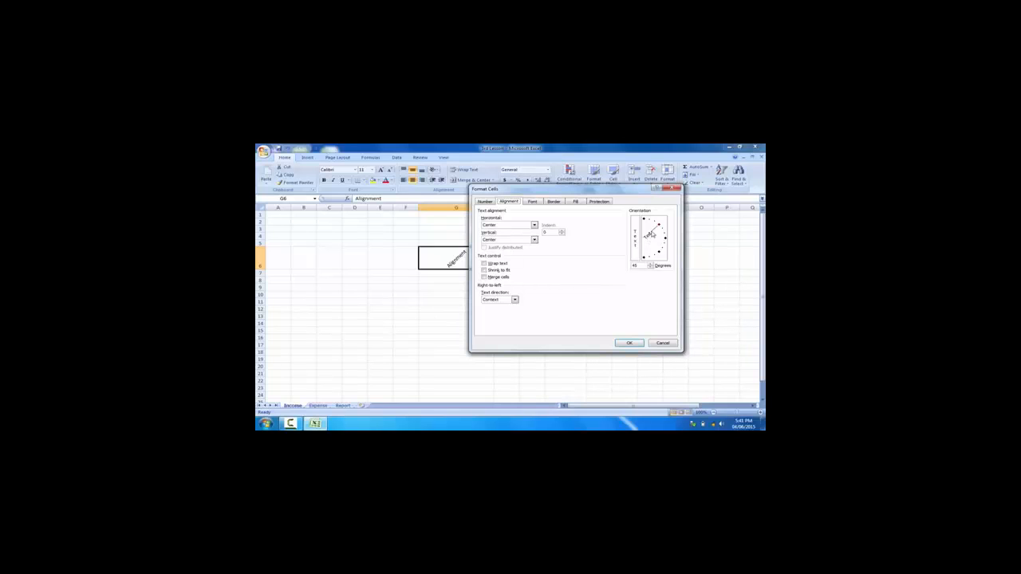
left_click(665, 239)
left_click(660, 225)
key("BackSpace")
left_click(627, 343)
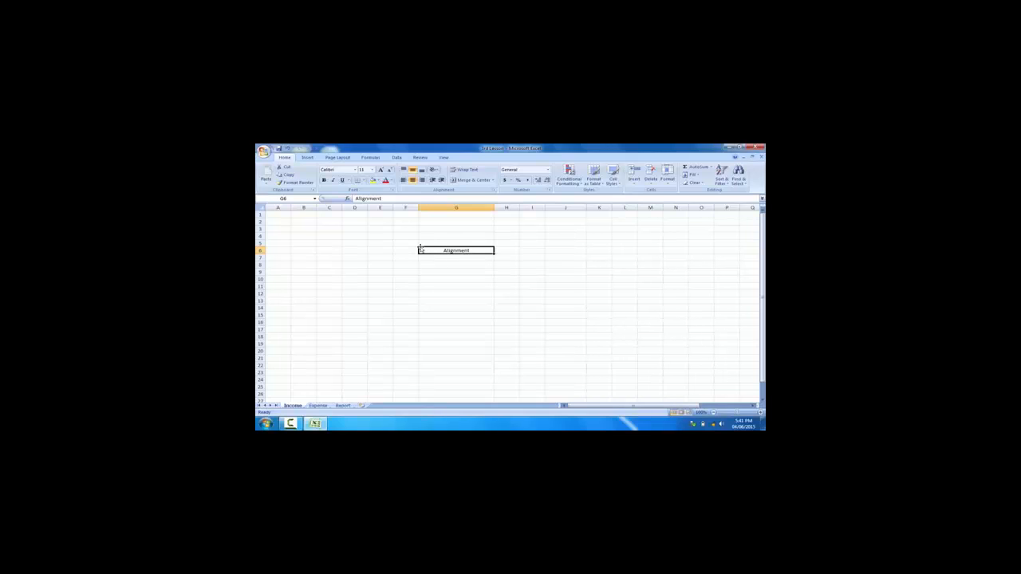
- Turn off the center and middle alignment of cell G6 and narrow column G to about the width of its text
left_click(412, 181)
left_click(413, 171)
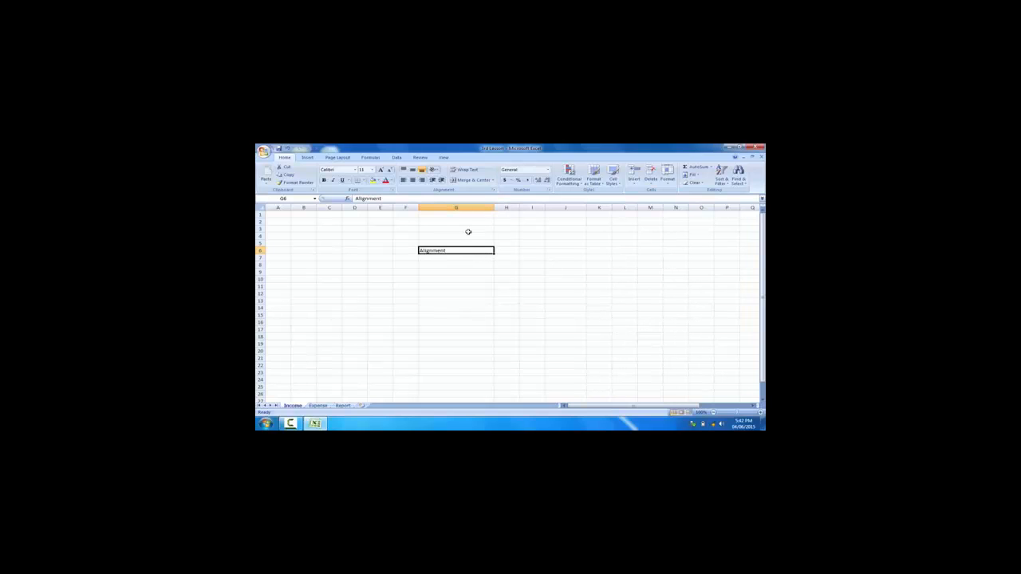
left_click_drag(492, 208, 444, 233)
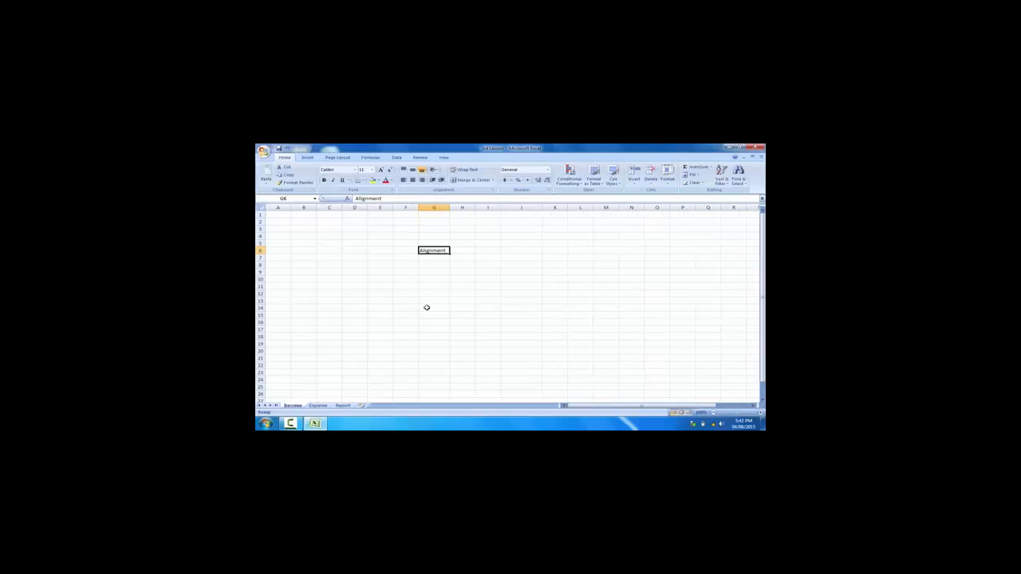
left_click(433, 264)
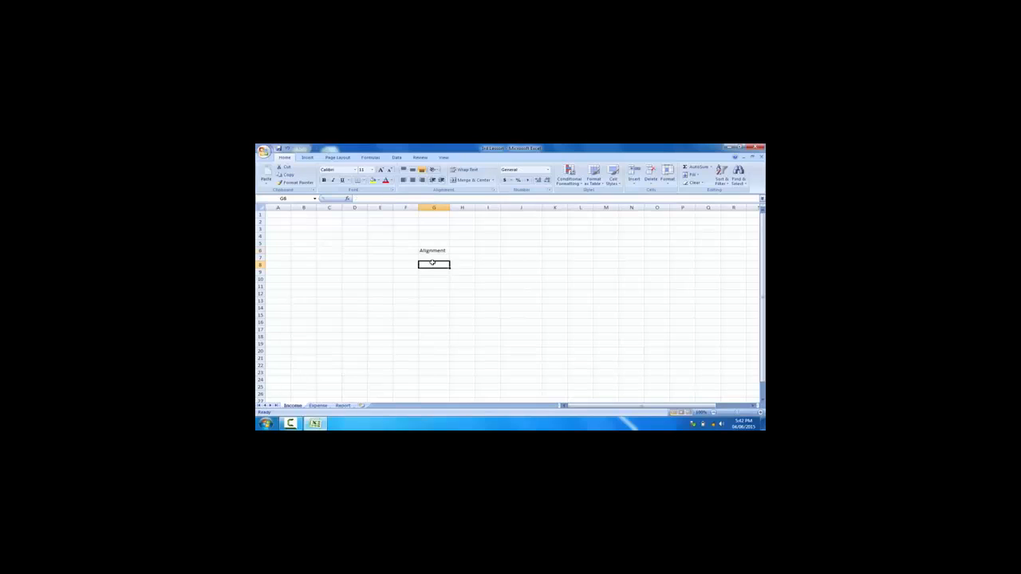
- Replace the text in cell G6 with "How to align my text"
left_click(435, 251)
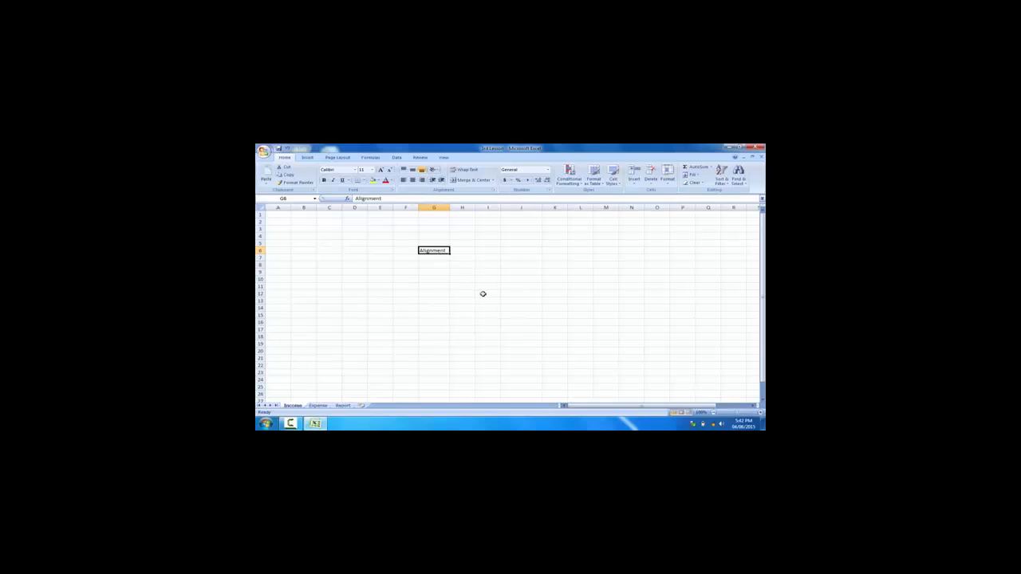
type("Al")
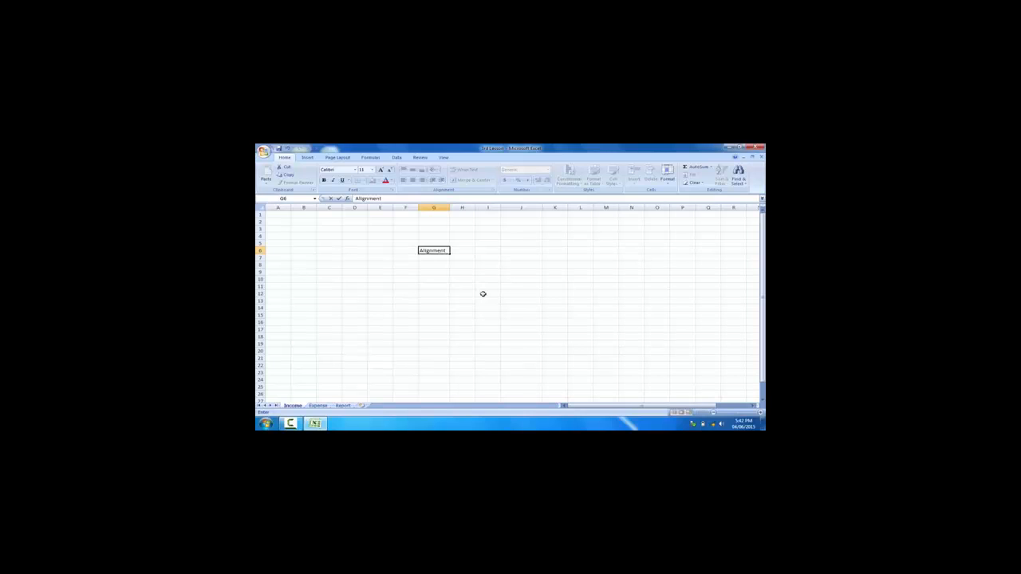
key("BackSpace")
key("BackSpace")
key("BackSpace")
key("BackSpace")
key("BackSpace")
key("BackSpace")
key("BackSpace")
key("BackSpace")
key("BackSpace")
left_click(433, 285)
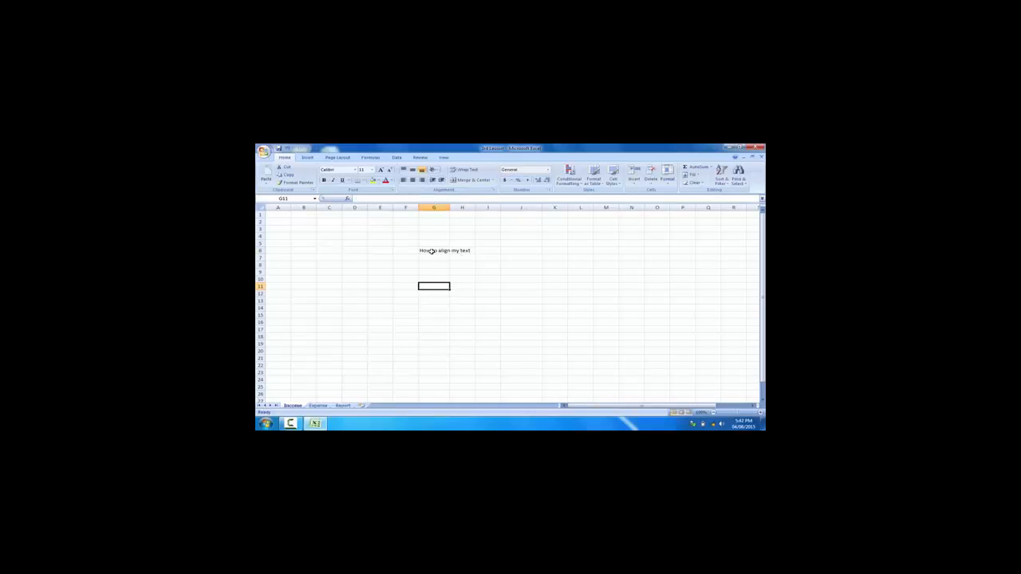
- Try widening column G to hold the full text of cell G6, and undo the width change
left_click(431, 251)
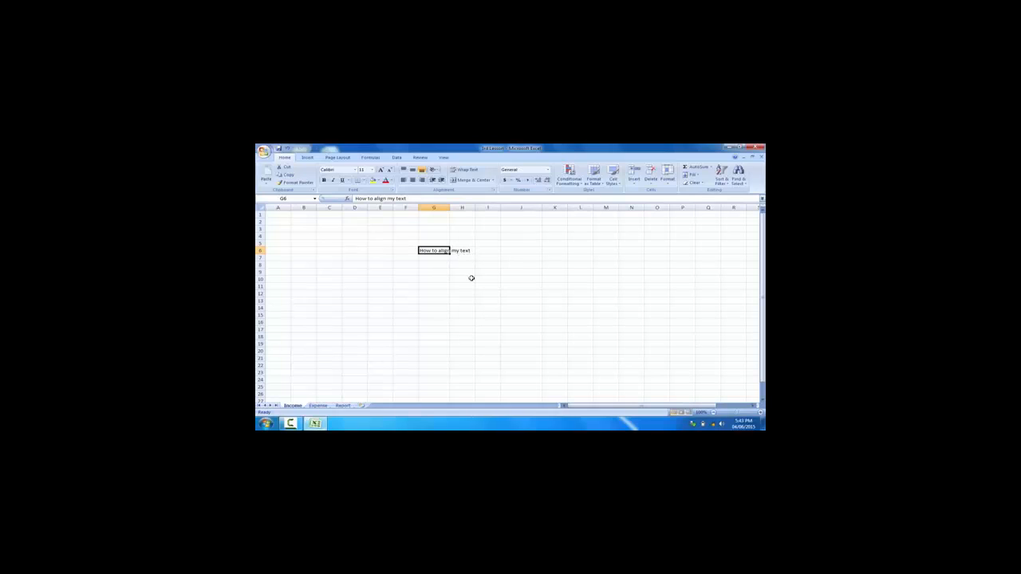
left_click(441, 286)
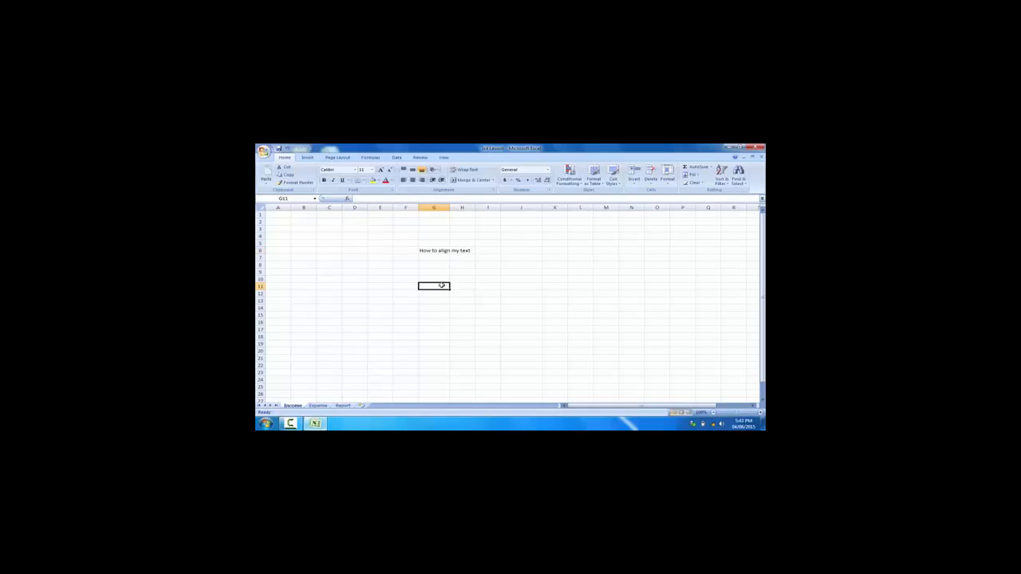
left_click(466, 252)
left_click(445, 250)
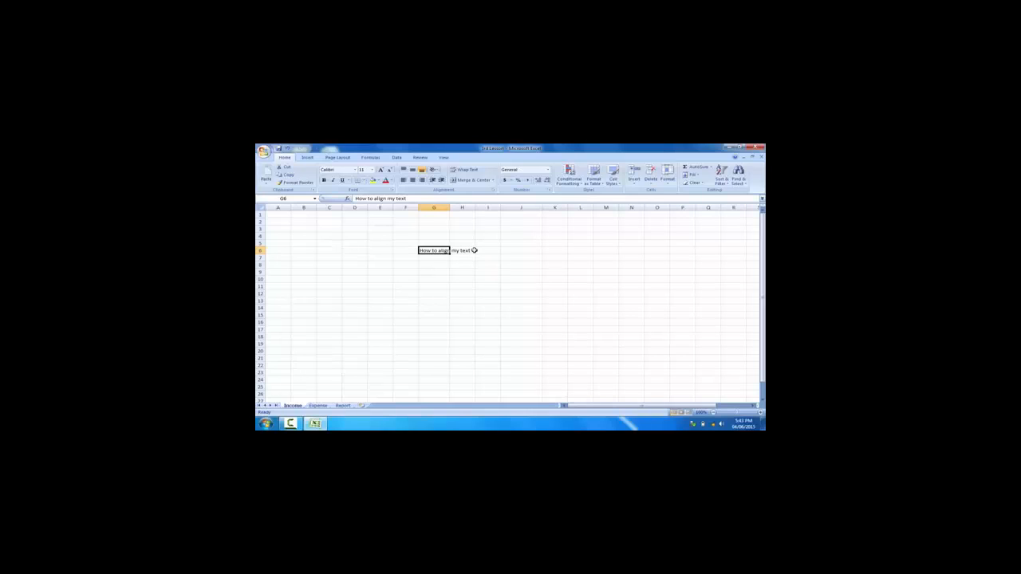
left_click(435, 264)
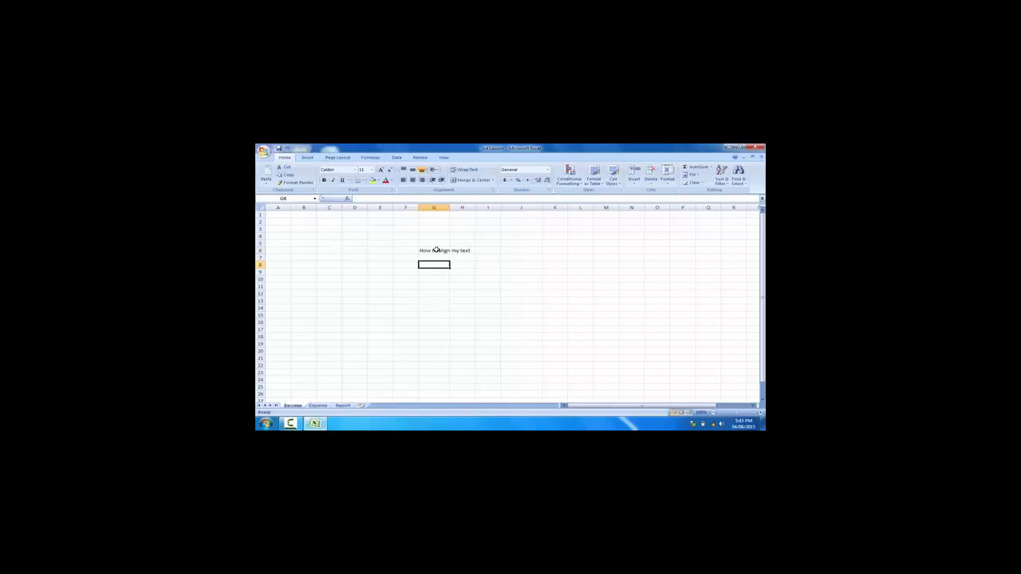
left_click(436, 250)
left_click_drag(450, 207, 479, 208)
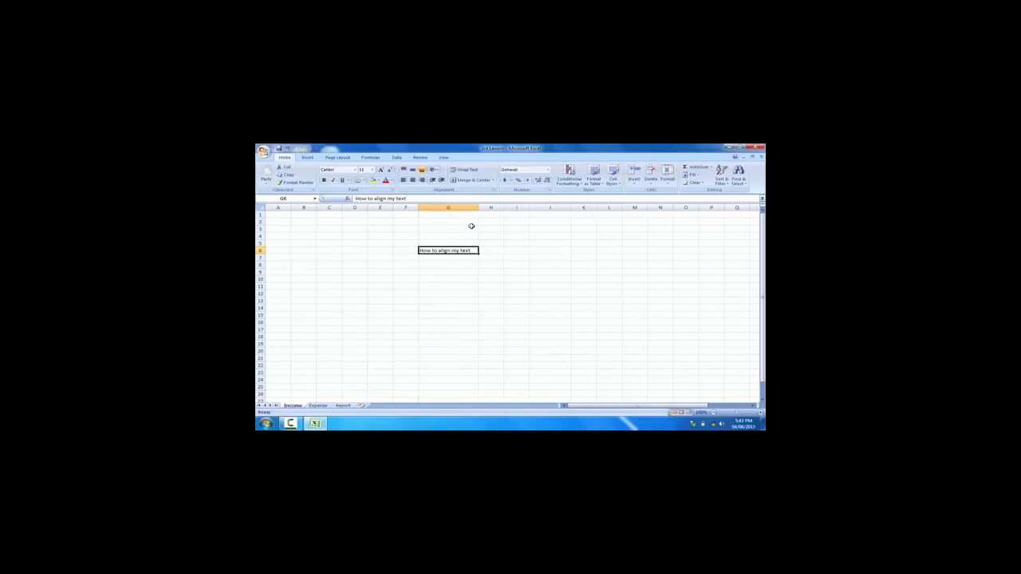
key("ctrl+z")
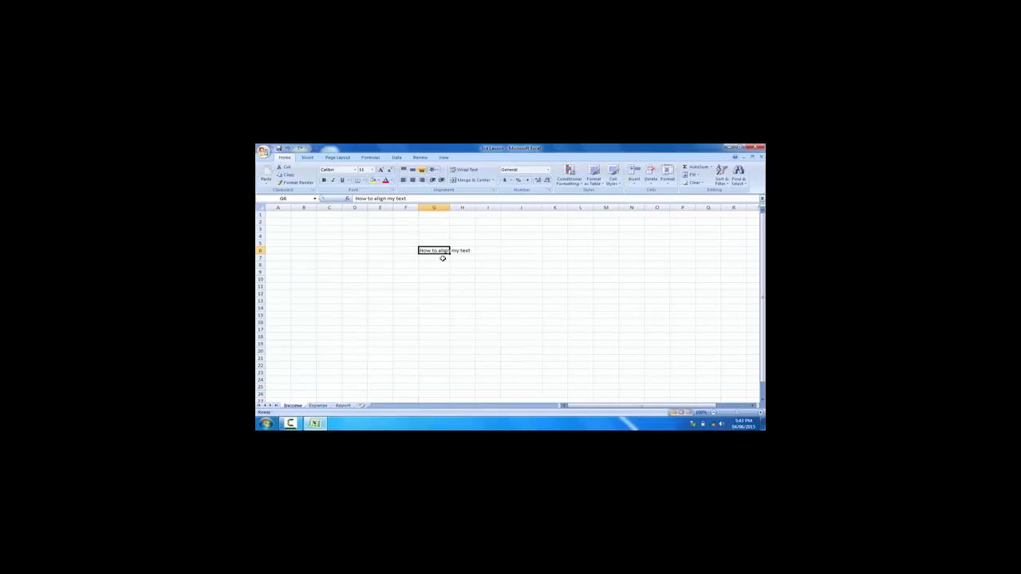
- Wrap the text in cell G6 with center and middle alignment, widening column G slightly so it fits on two lines
left_click(464, 170)
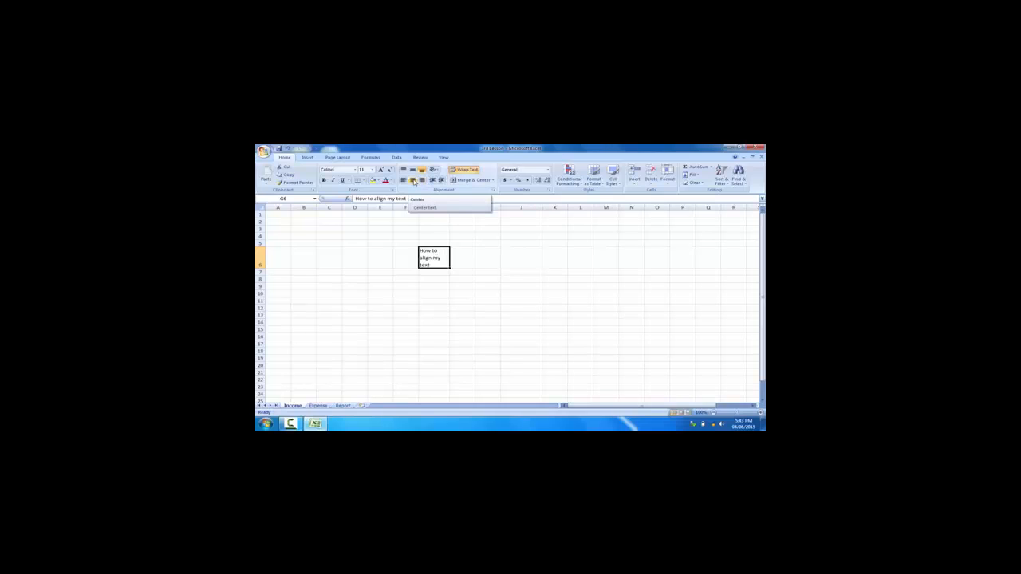
left_click(414, 182)
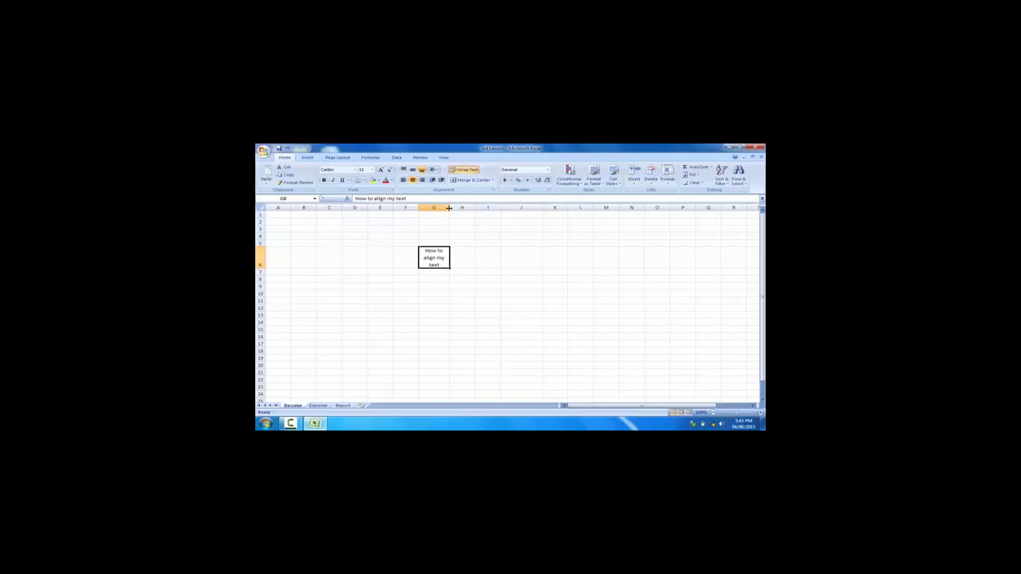
left_click_drag(449, 208, 459, 207)
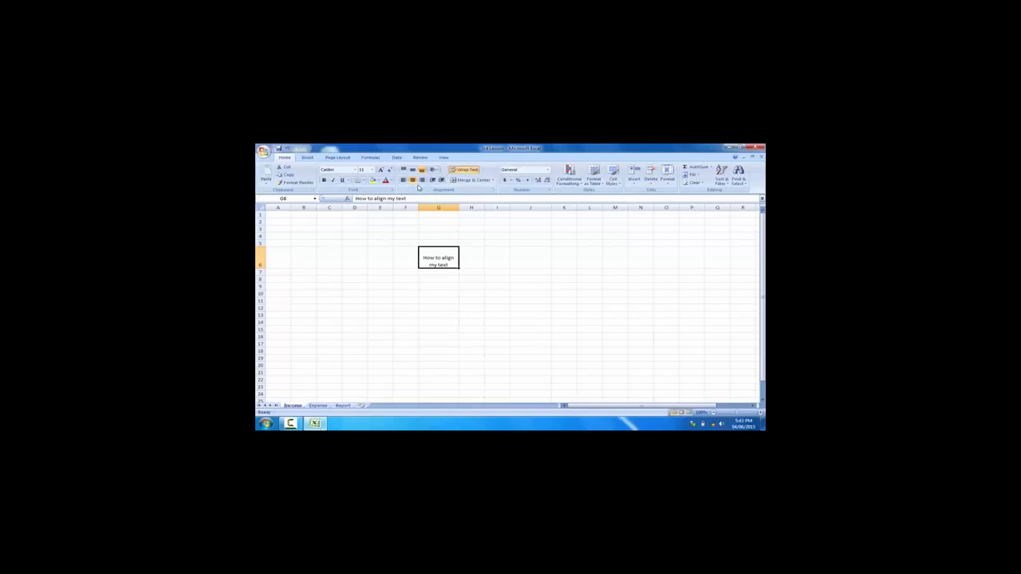
left_click(412, 171)
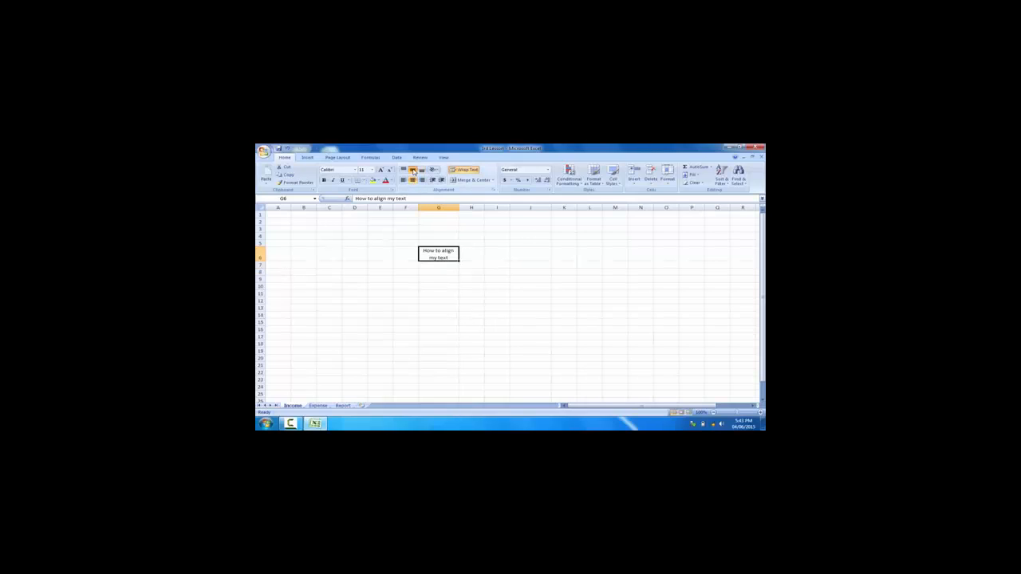
left_click(442, 281)
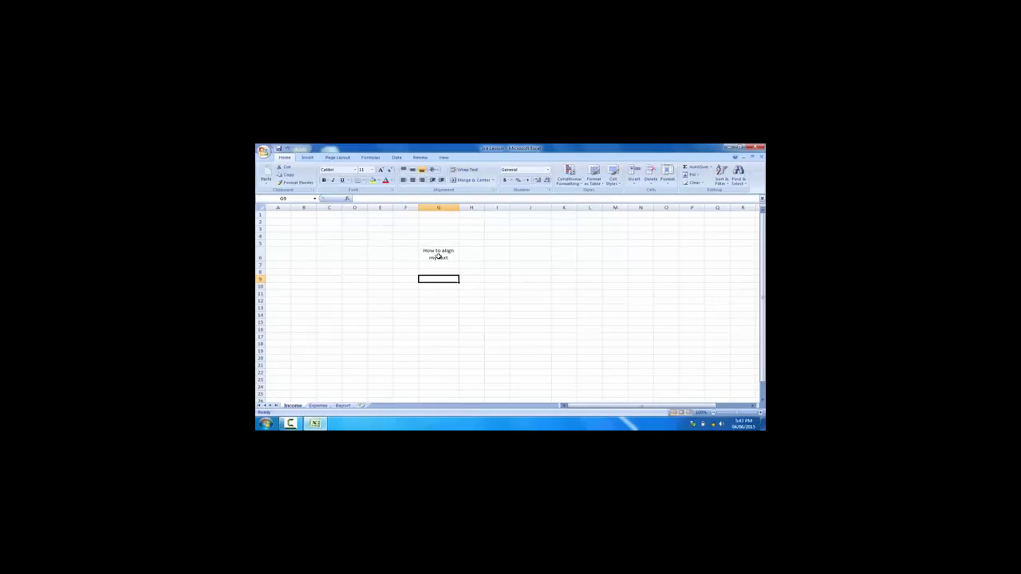
left_click(439, 255)
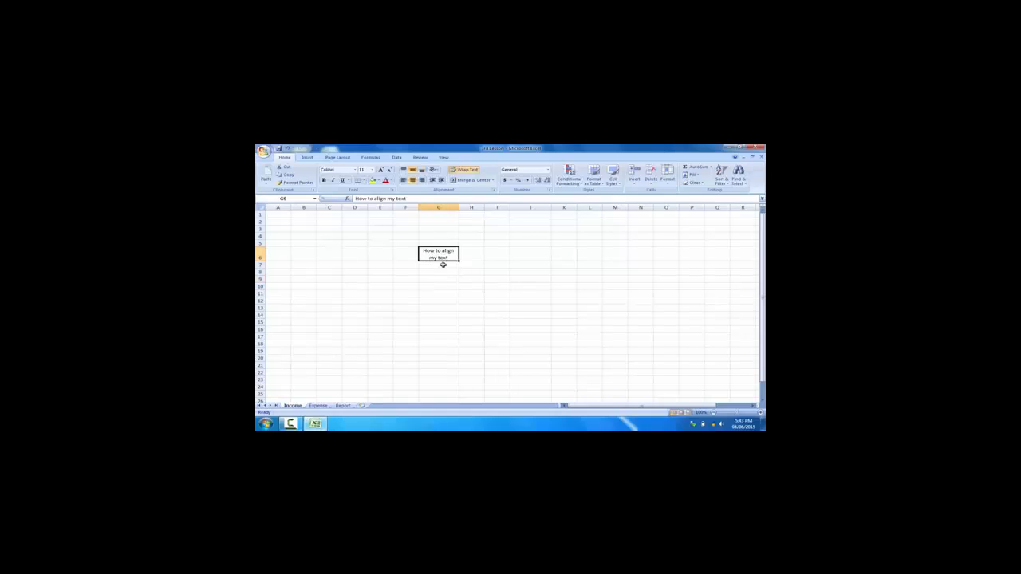
- Turn off text wrapping and the center and middle alignment of cell G6, and narrow column G again
left_click(464, 171)
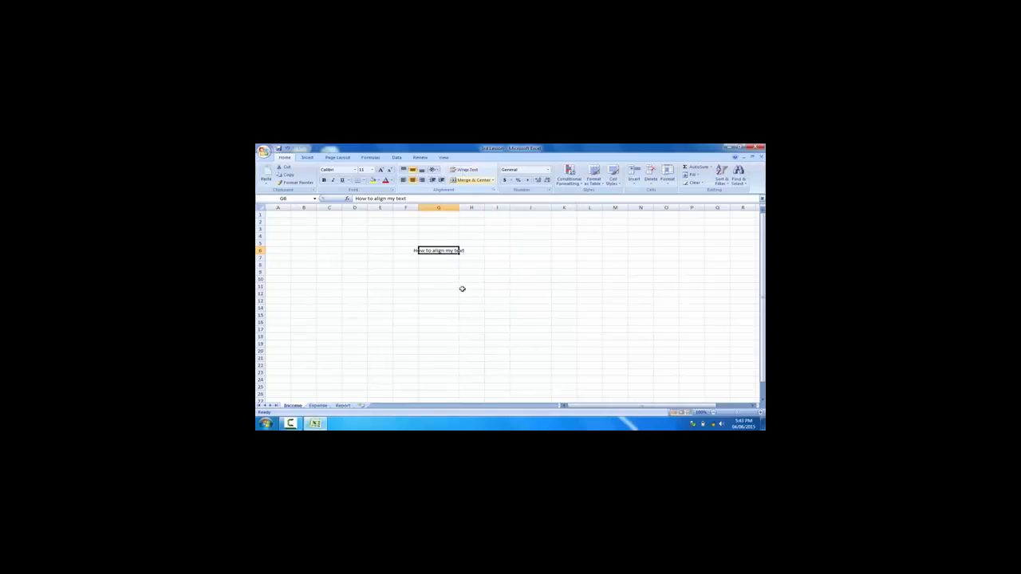
left_click(412, 181)
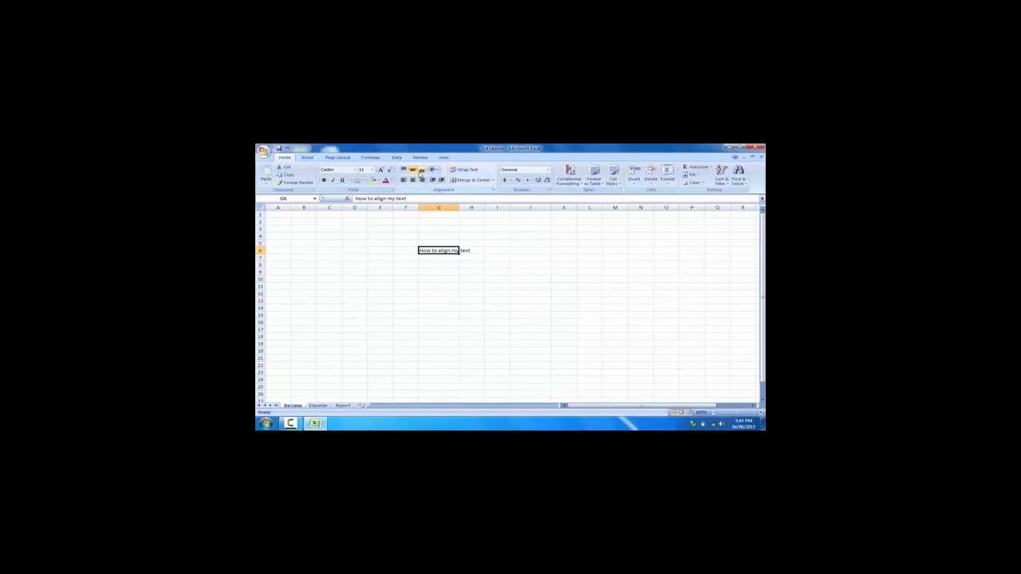
left_click(452, 309)
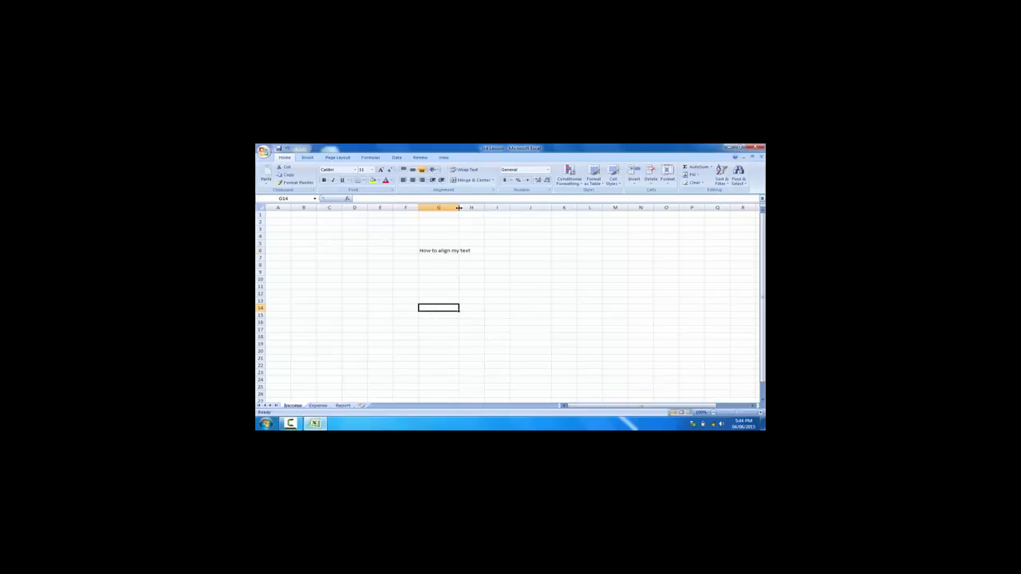
left_click_drag(459, 208, 449, 207)
- Examine cells G6 and H6 in turn to see which one holds the overflowing text
left_click(468, 250)
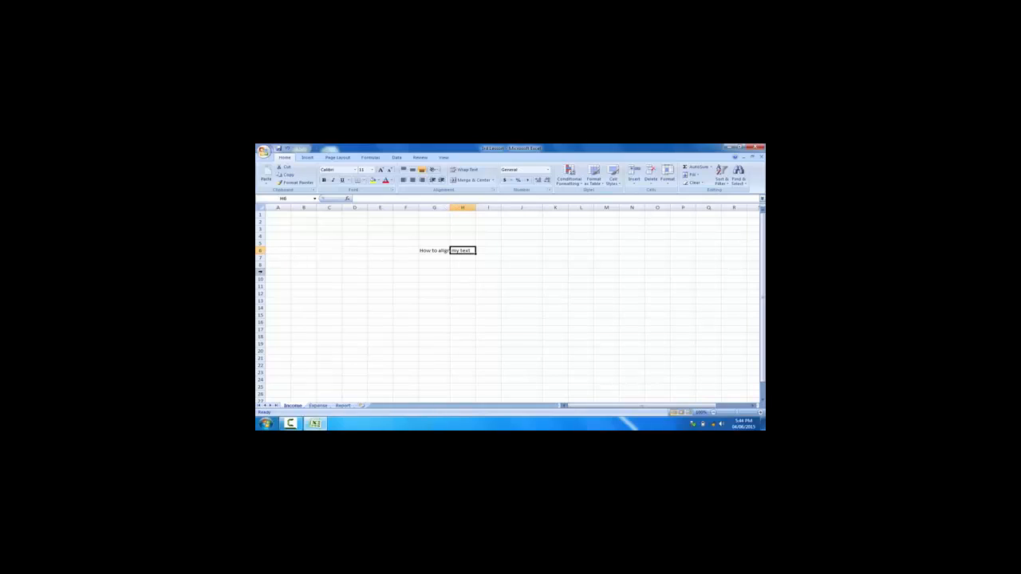
left_click(440, 265)
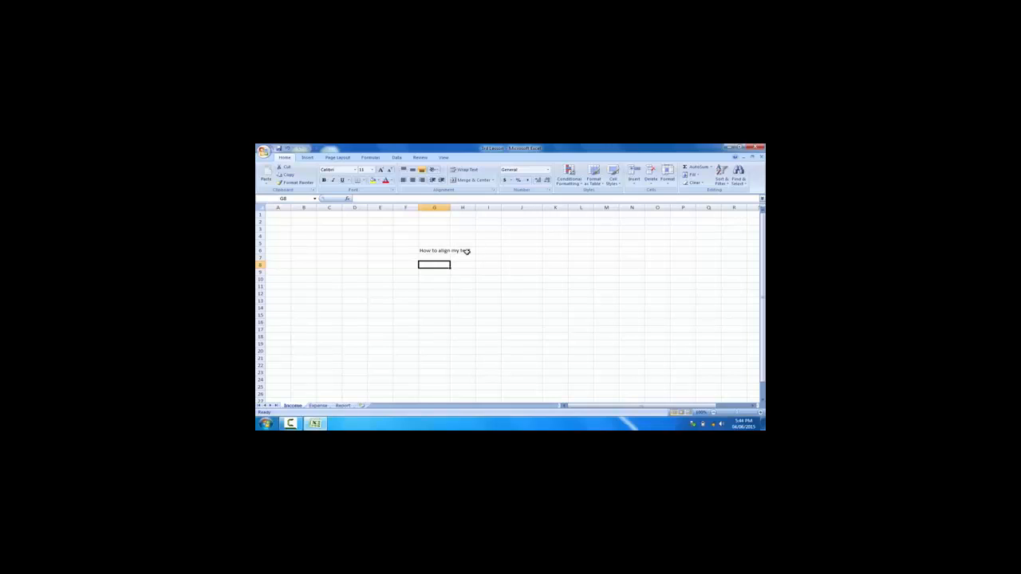
left_click(463, 250)
left_click(432, 251)
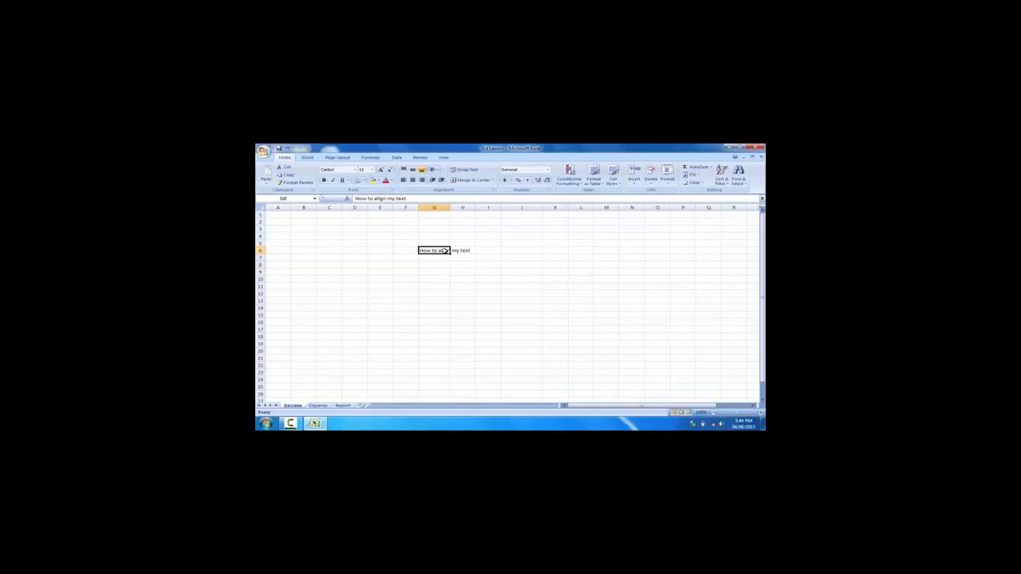
left_click(471, 251)
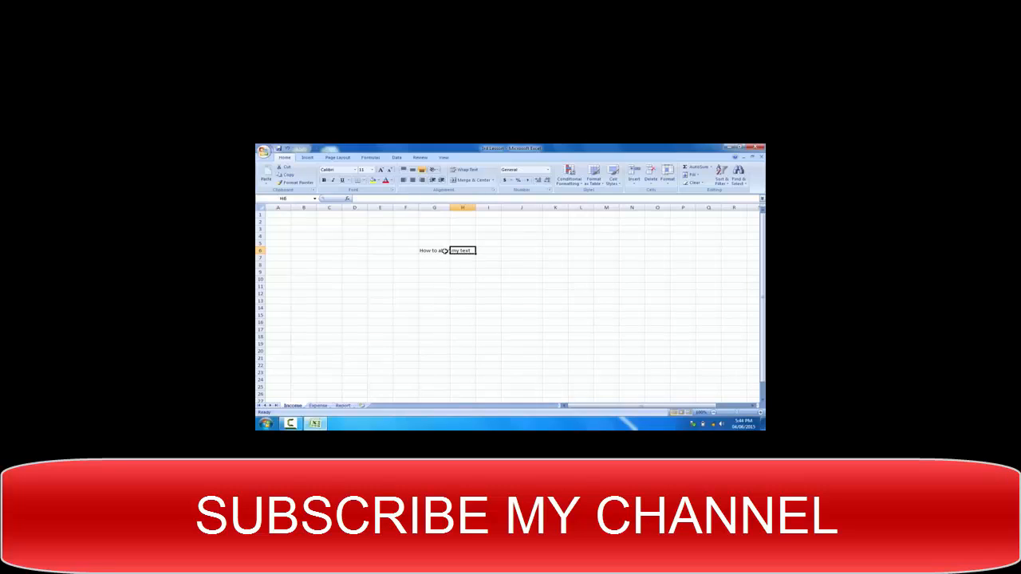
left_click(444, 251)
left_click(470, 251)
left_click(435, 251)
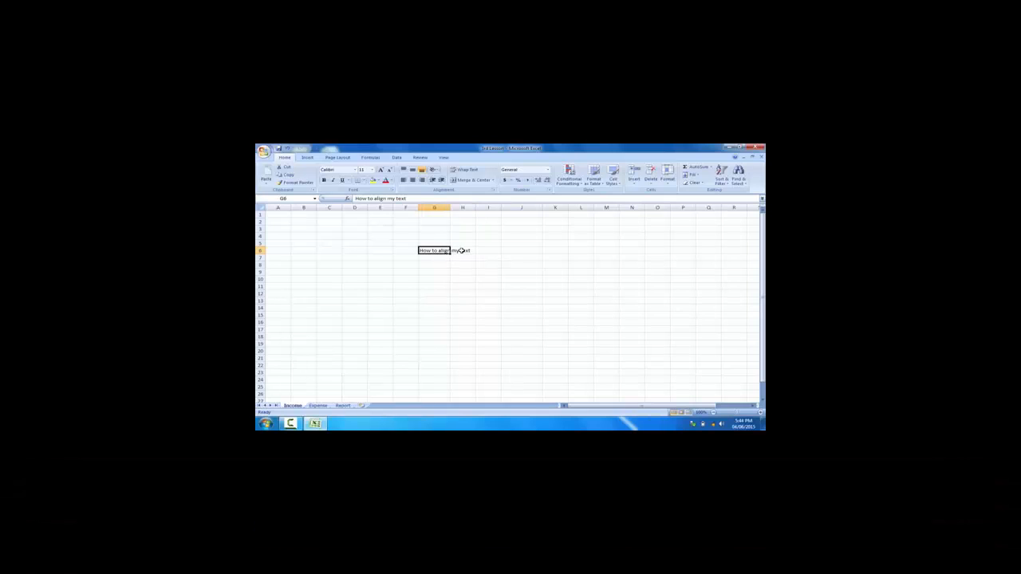
left_click(462, 250)
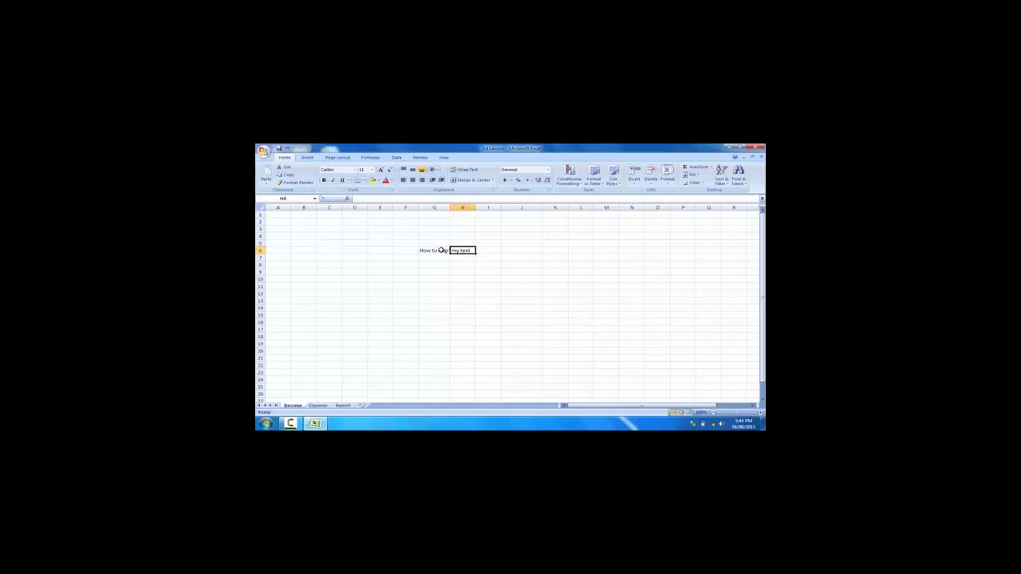
- Merge and center cells G6 and H6, and select the merged cell to check it
left_click_drag(441, 250, 462, 251)
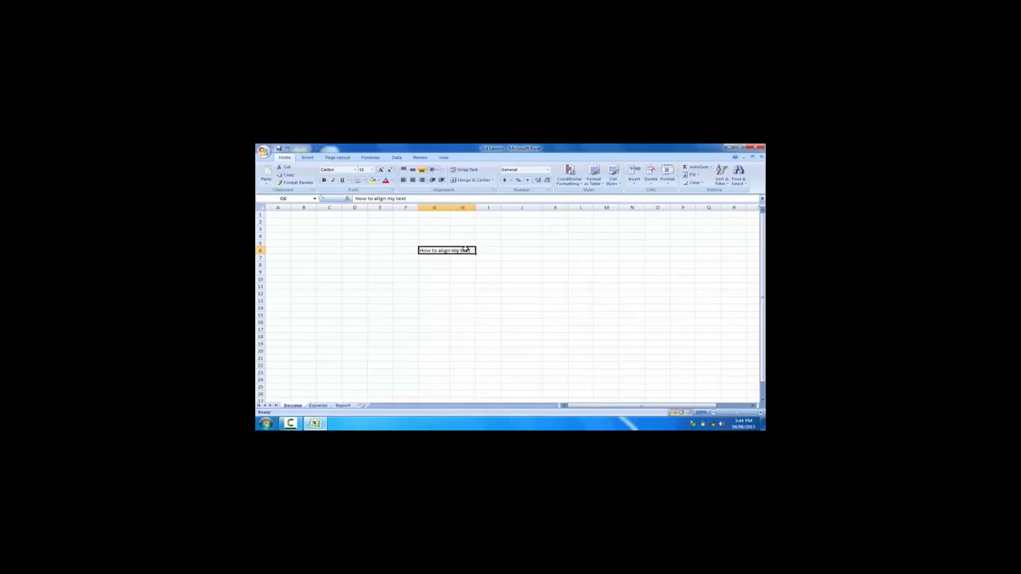
left_click(439, 284)
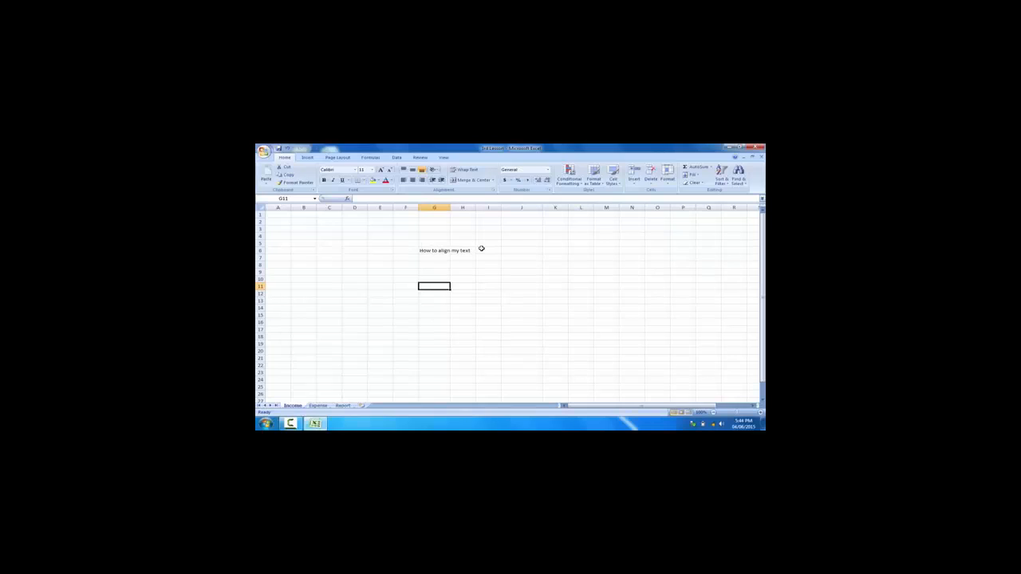
left_click(443, 250)
left_click_drag(443, 251, 463, 251)
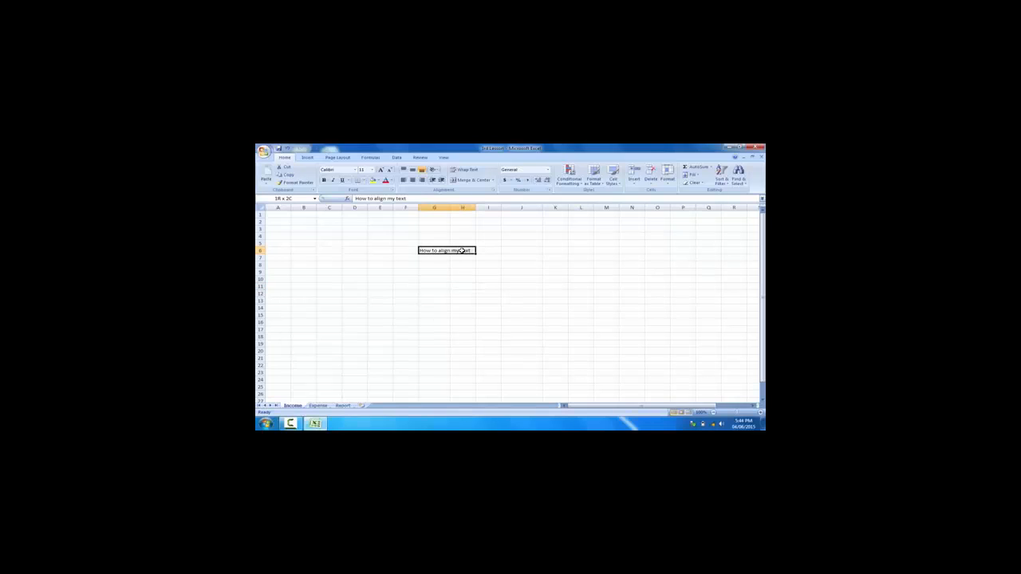
left_click_drag(463, 250, 463, 251)
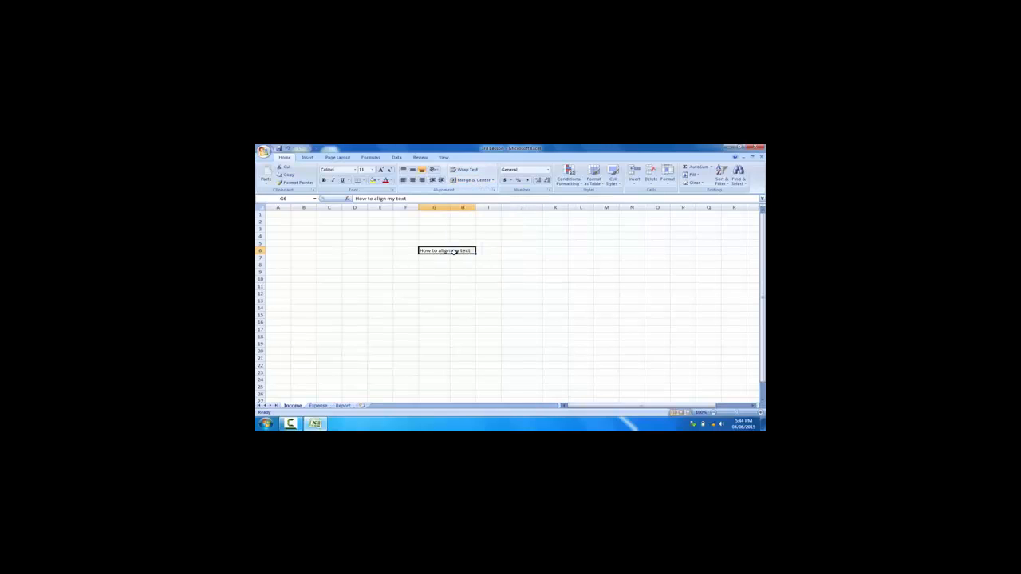
left_click(472, 179)
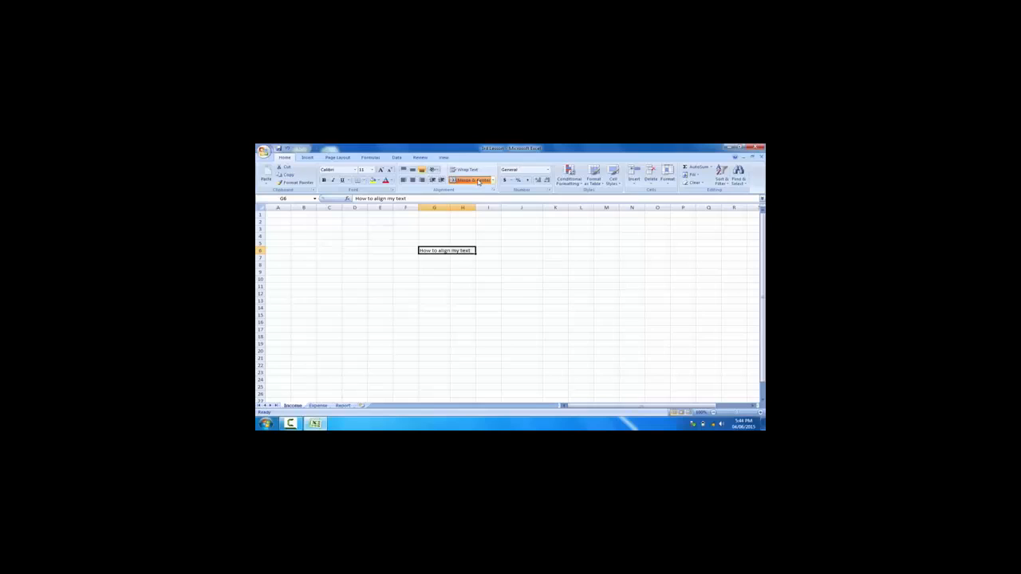
left_click(452, 281)
left_click(435, 251)
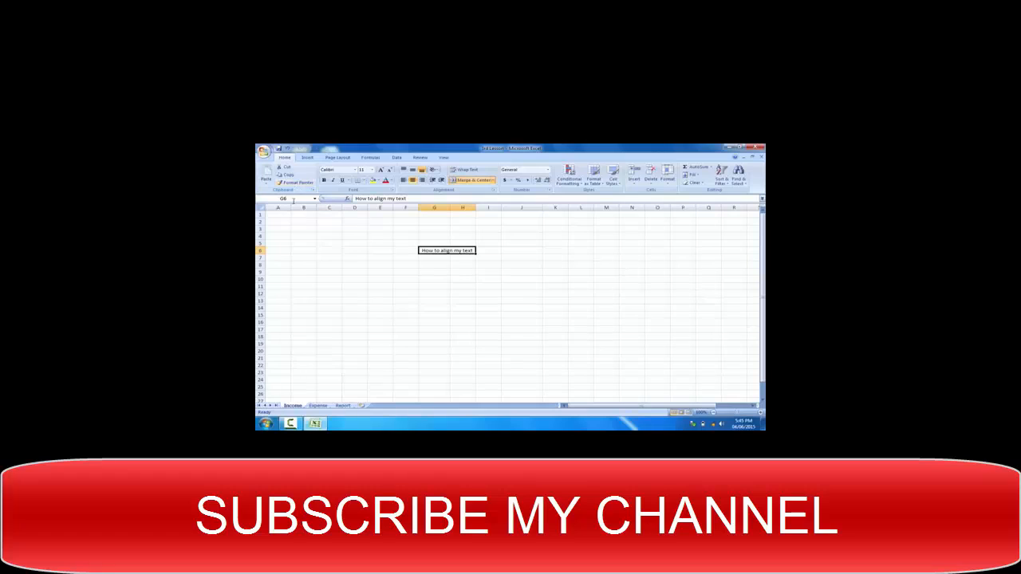
left_click(470, 273)
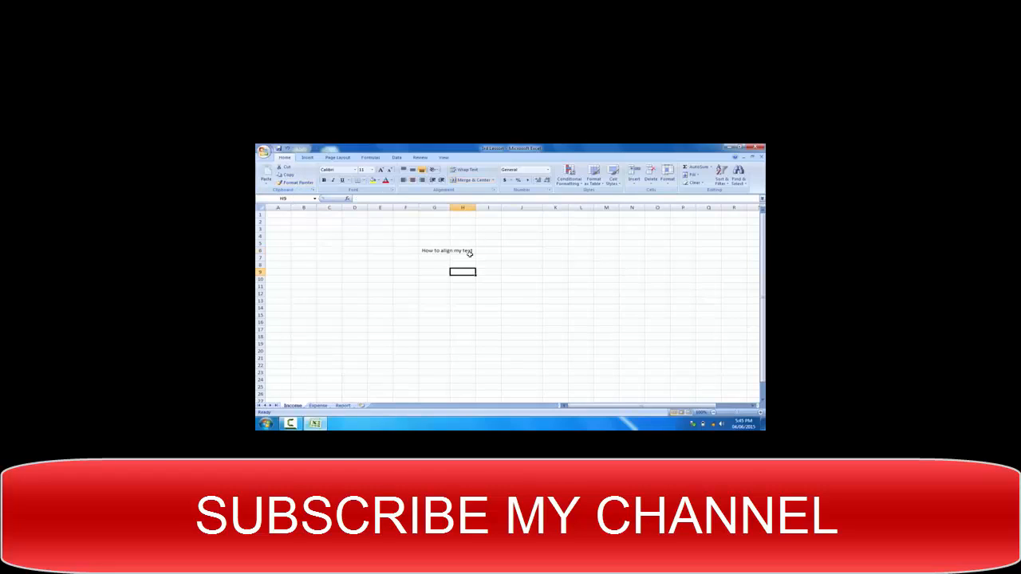
left_click(467, 251)
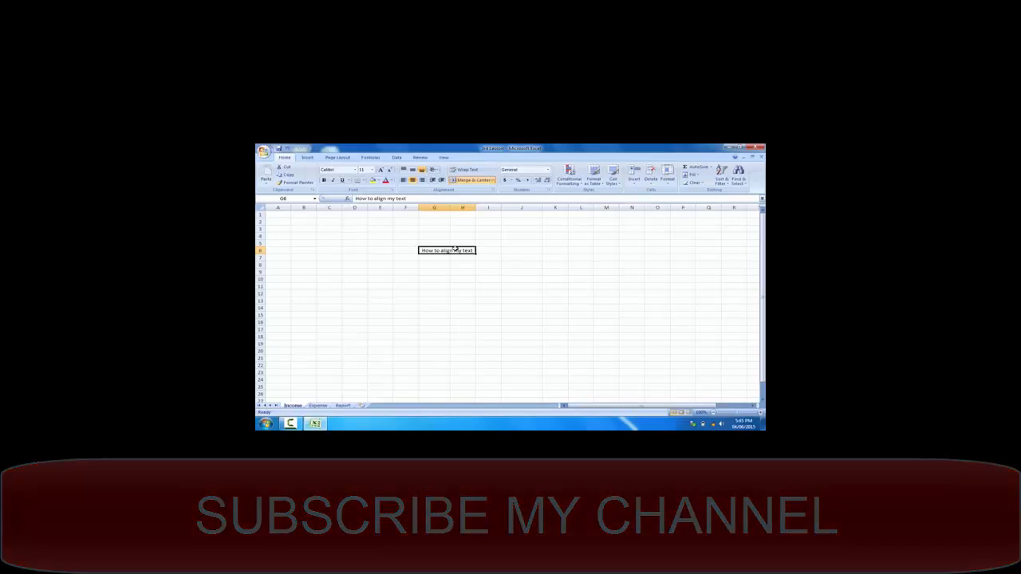
- Extend the merged and centered cell holding the sample text to the range F6:I6
left_click(403, 250)
left_click_drag(421, 249, 493, 249)
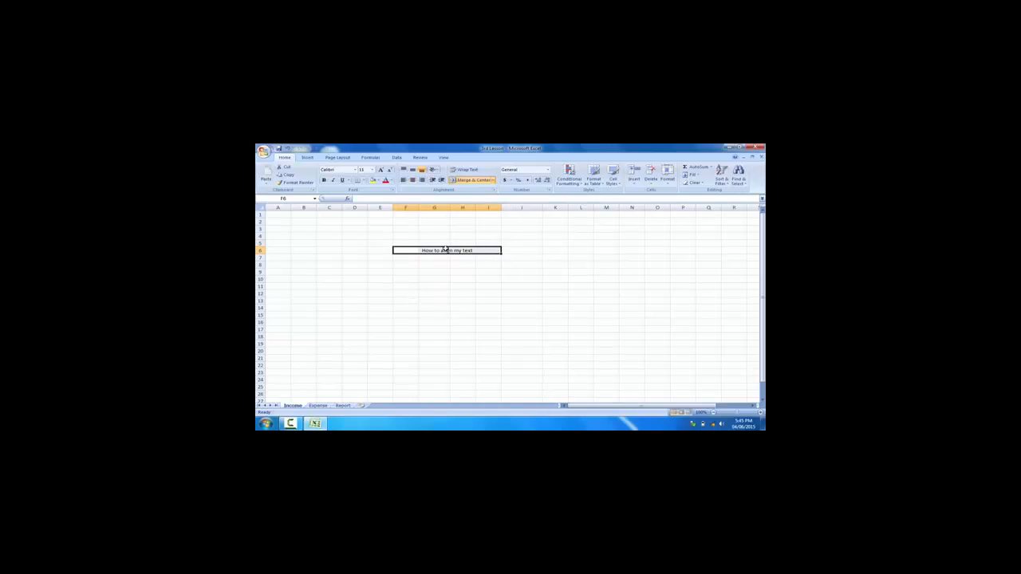
left_click(471, 181)
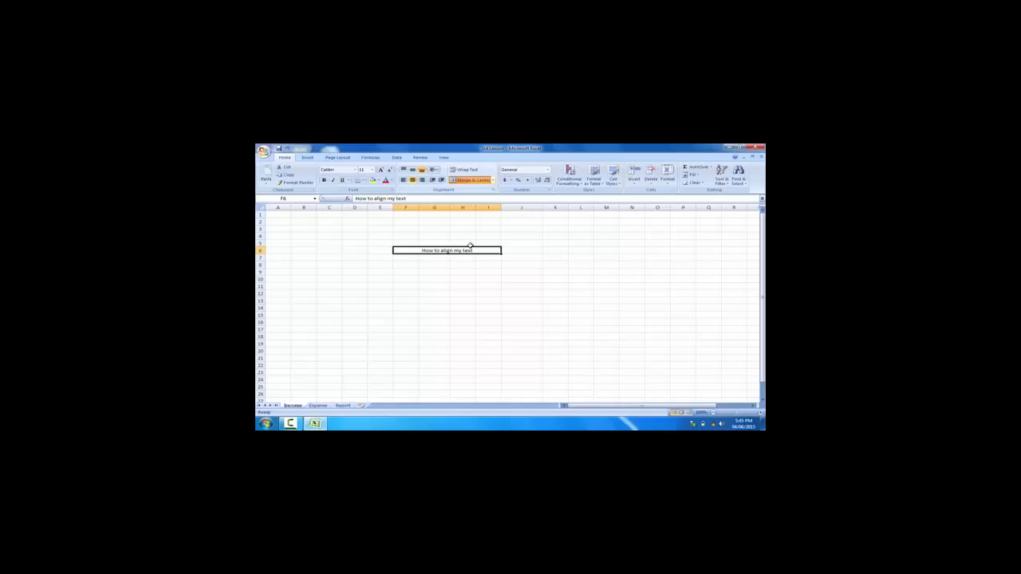
- Merge the sample text's cells across B6:I6 with the text left-aligned, and select the merged cell
left_click(469, 180)
left_click(469, 180)
left_click(462, 291)
left_click(411, 250)
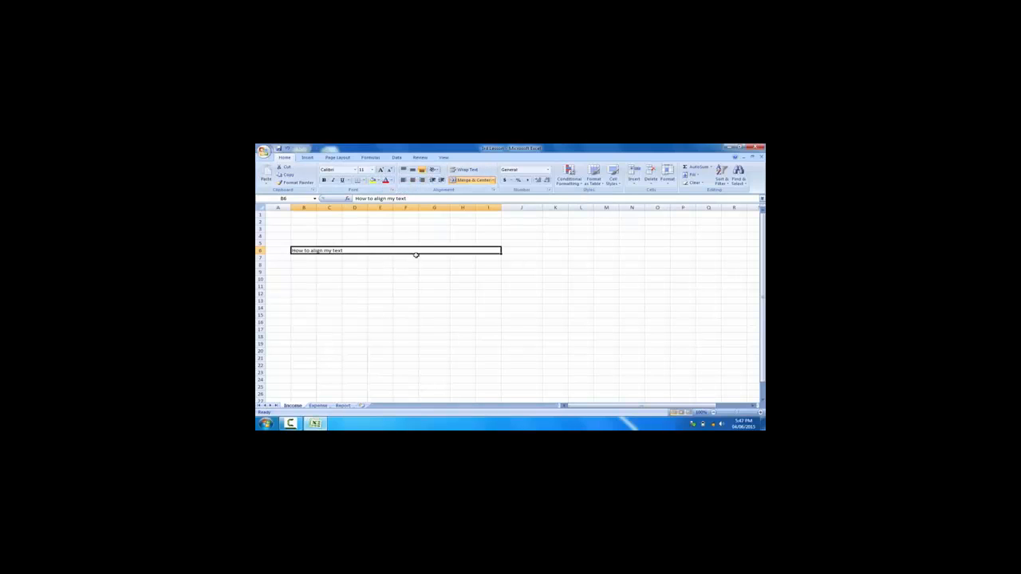
- Unmerge cells B6:I6 and delete the sample text in them
left_click(492, 183)
left_click(477, 213)
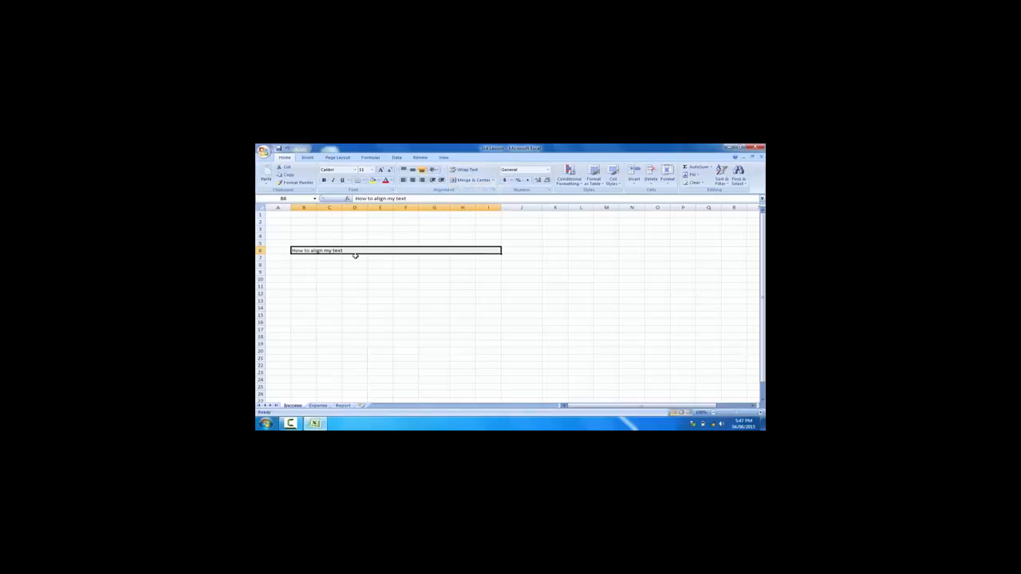
key("Delete")
- Enter the title "Class Routine for me" in cell B7
left_click(370, 286)
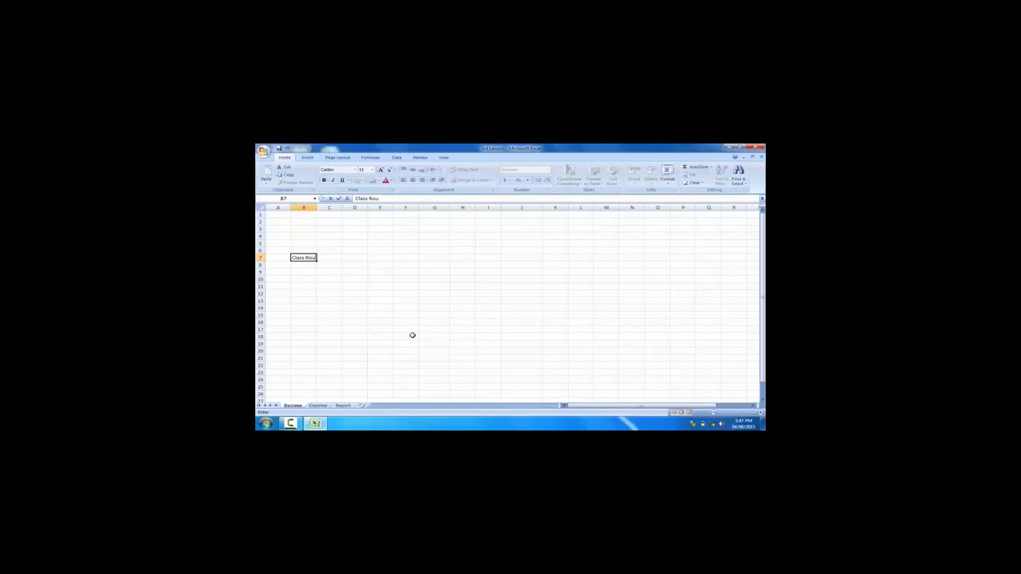
type("ne for")
type("me")
key("Return")
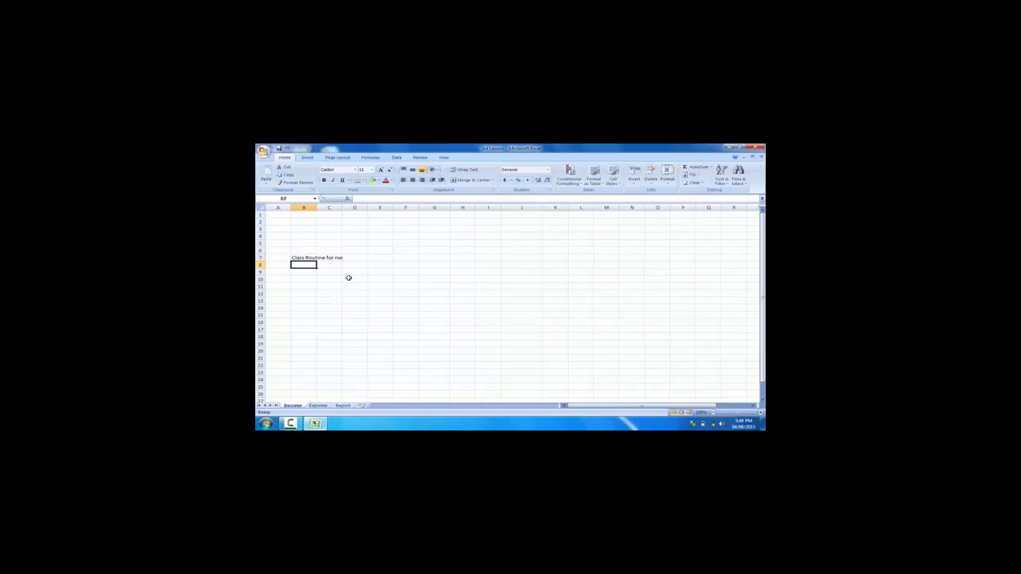
left_click(315, 297)
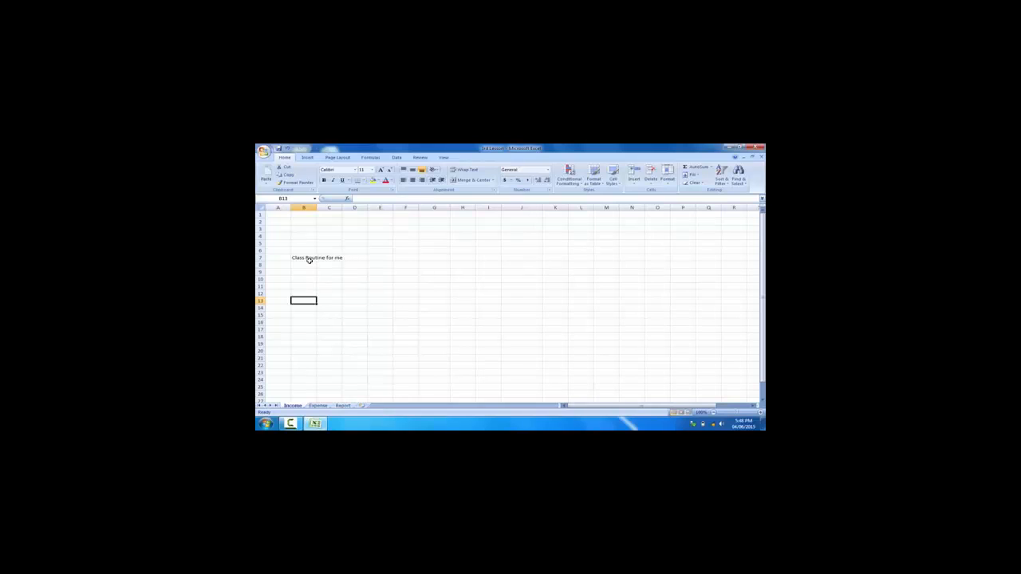
left_click(308, 259)
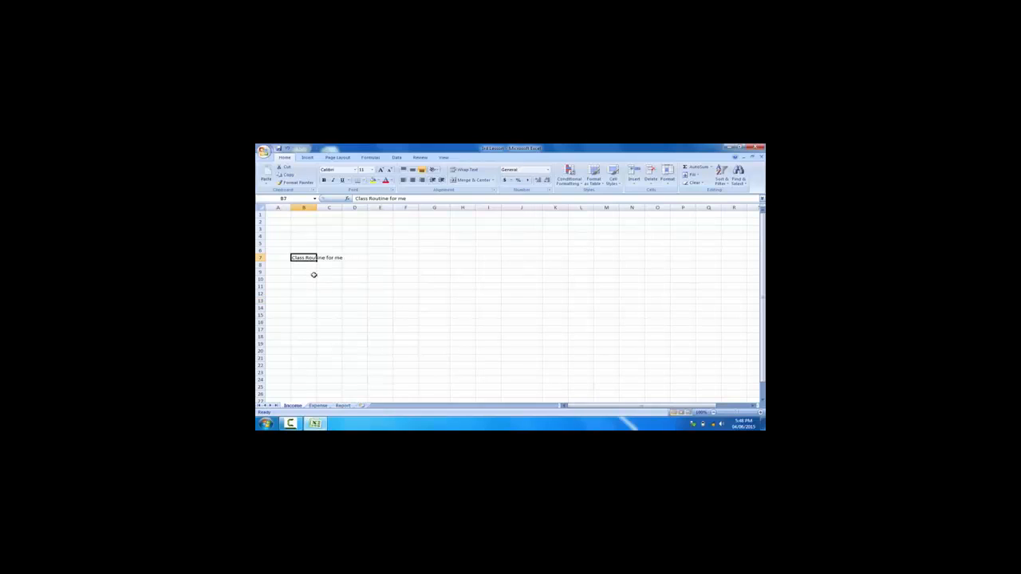
left_click_drag(311, 273, 311, 397)
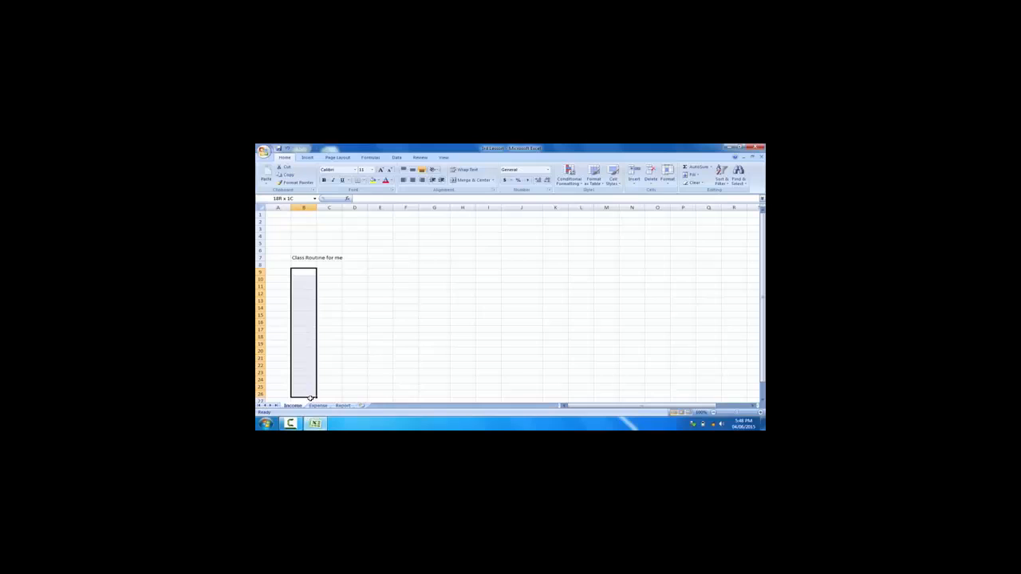
left_click(354, 323)
left_click(307, 260)
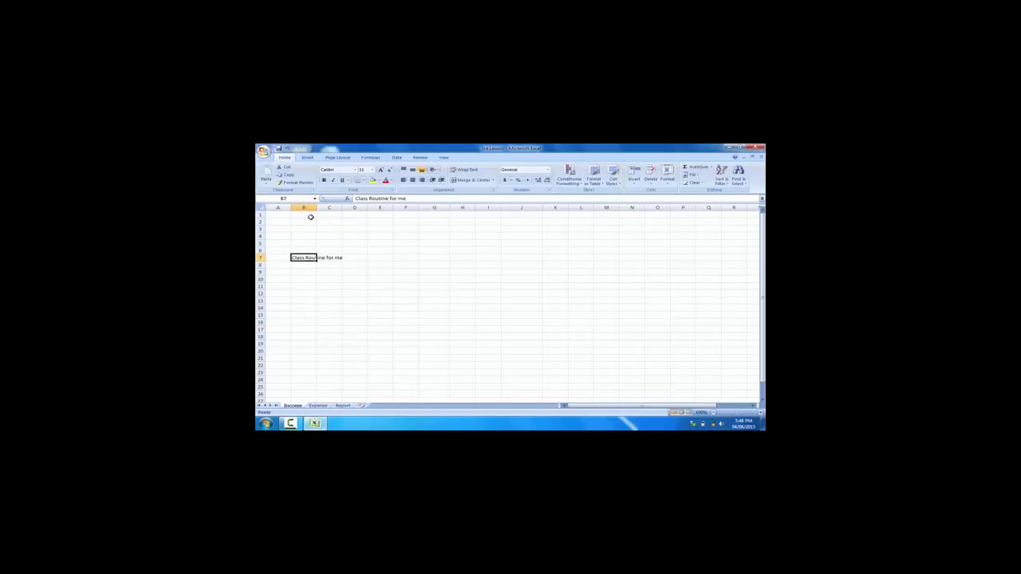
left_click(310, 215)
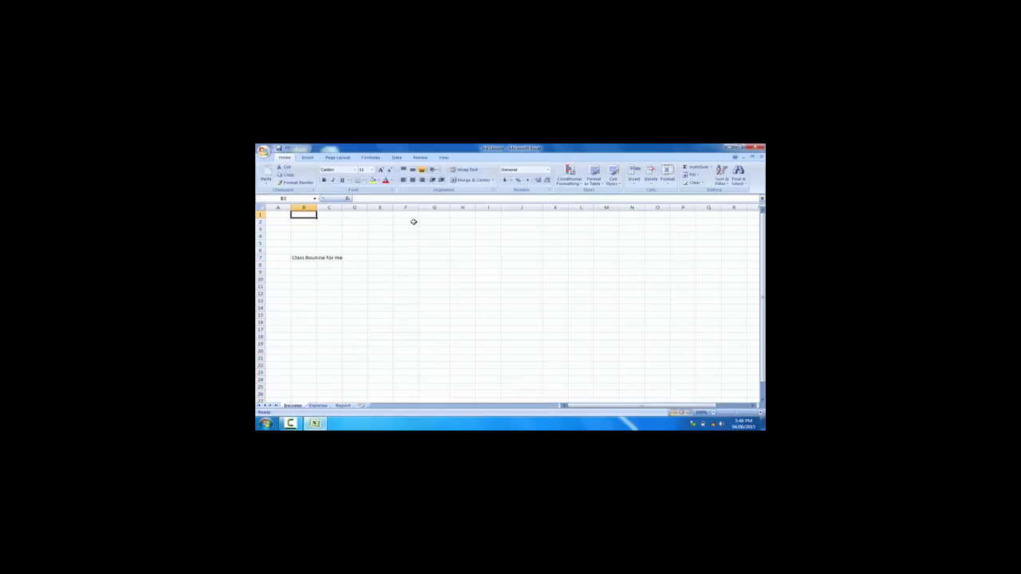
- Move the title "Class Routine for me" from cell B7 to cell C1 by cutting and pasting it
left_click(309, 257)
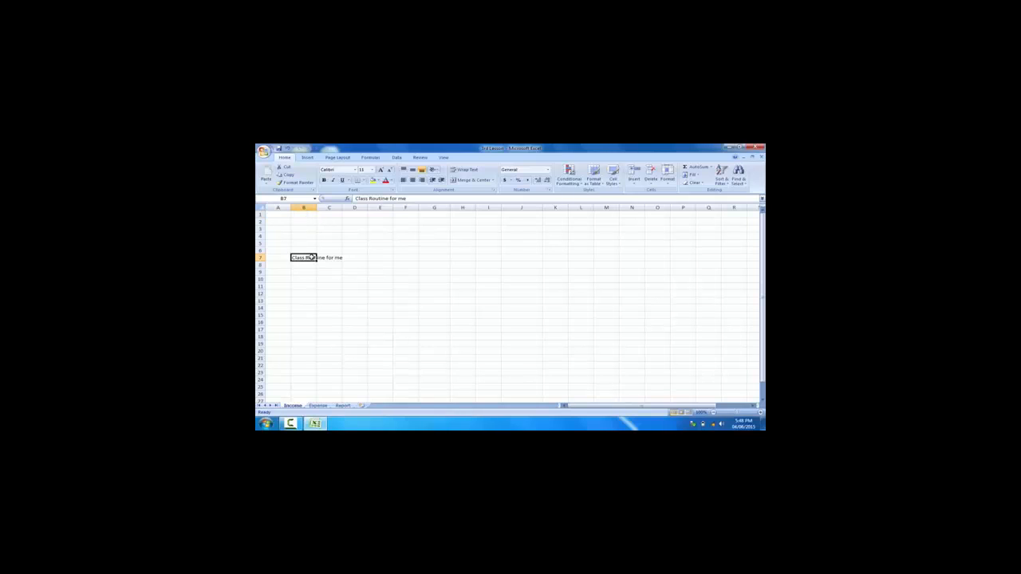
left_click(295, 183)
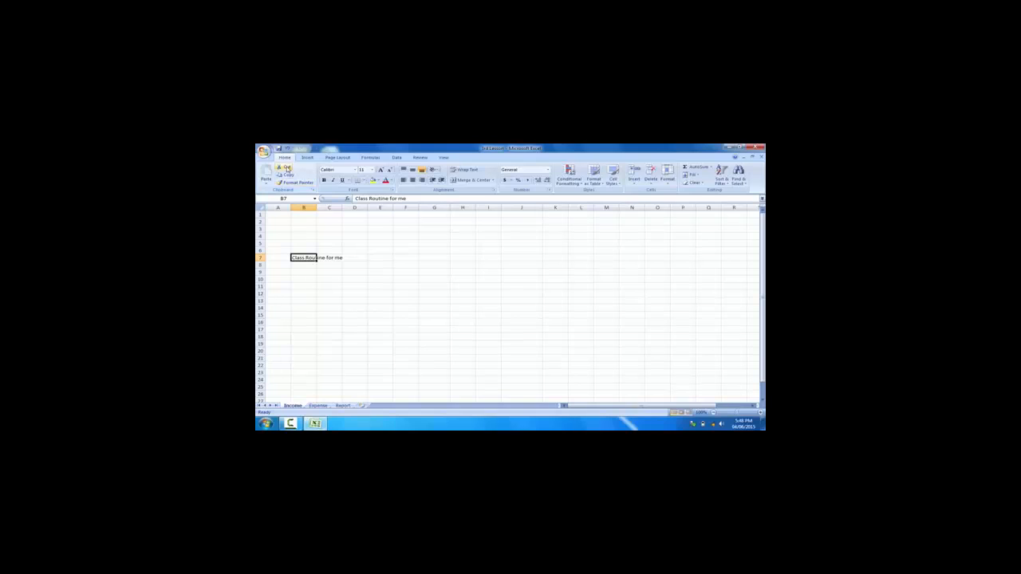
left_click(287, 168)
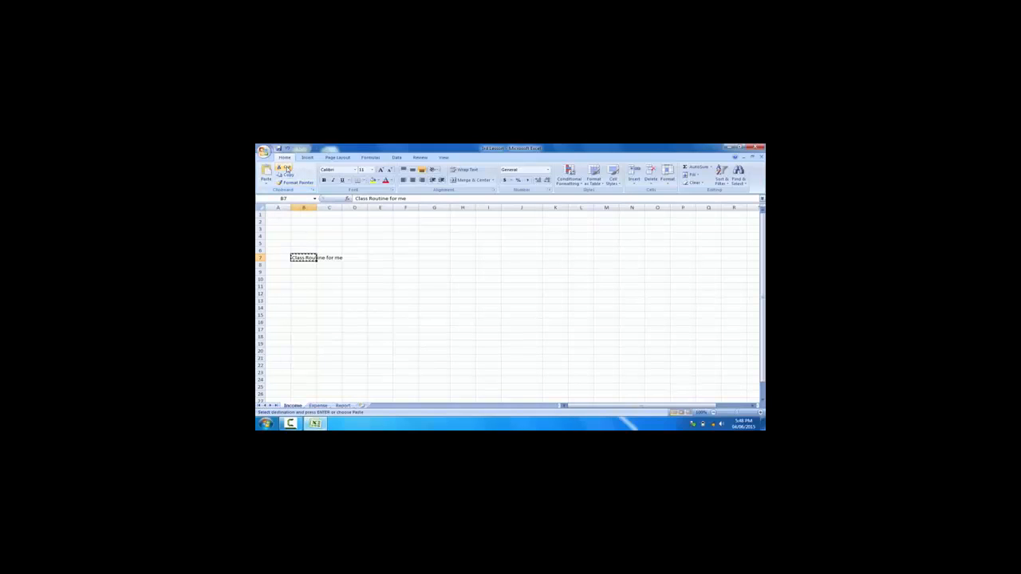
left_click(330, 215)
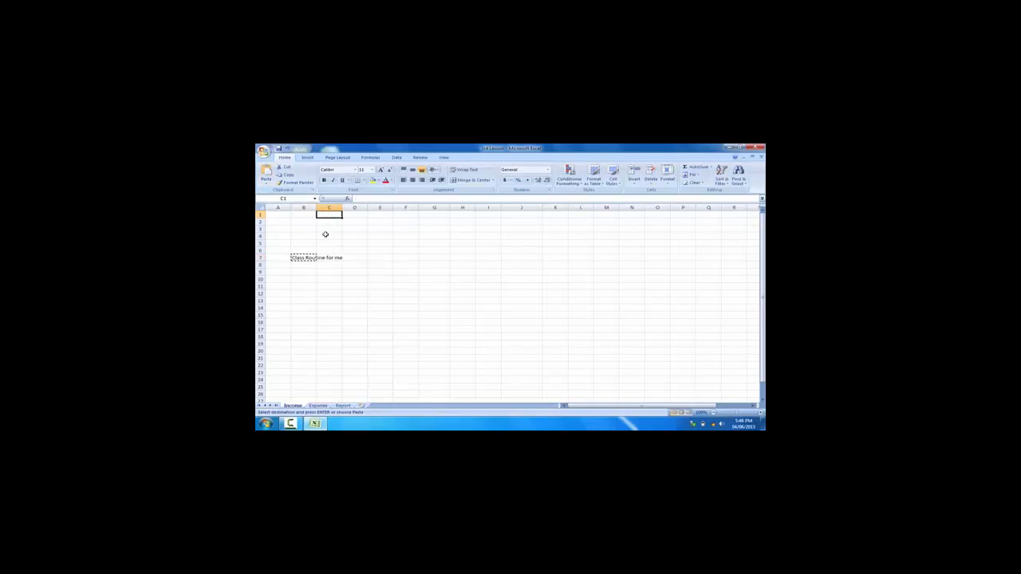
left_click(267, 172)
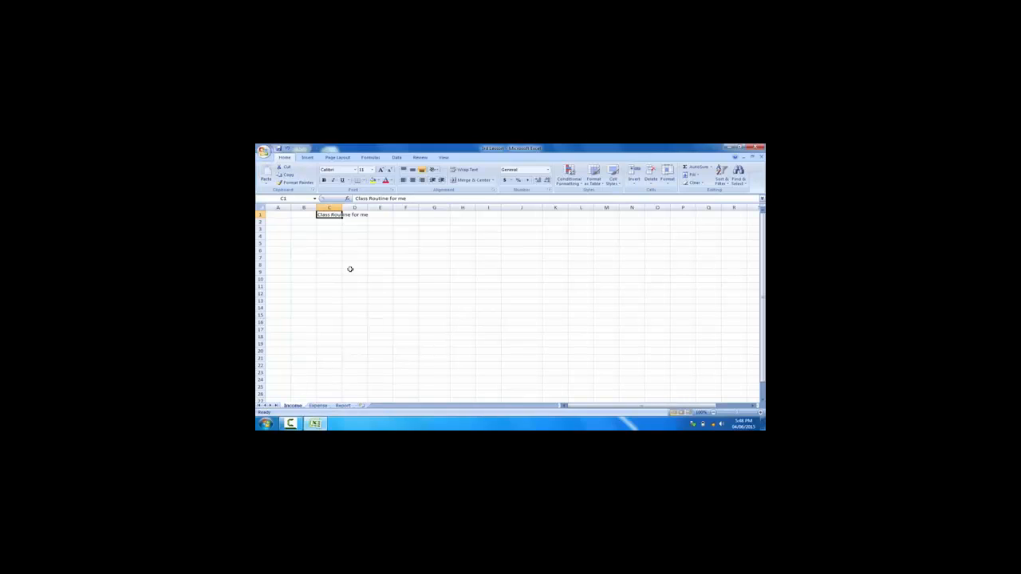
- Enter the column heading "Day's Name" in cell C4
left_click(327, 238)
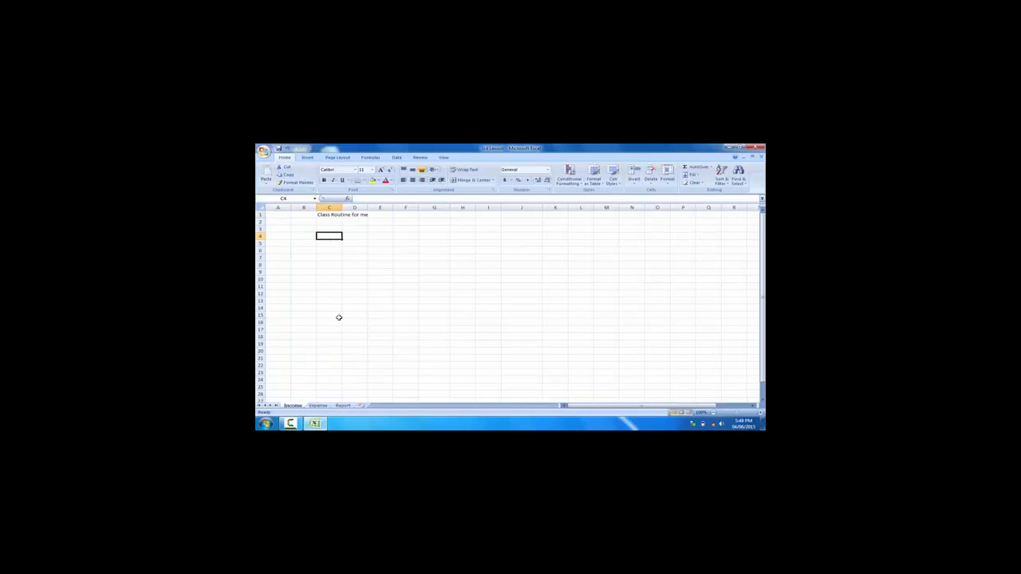
type("Day")
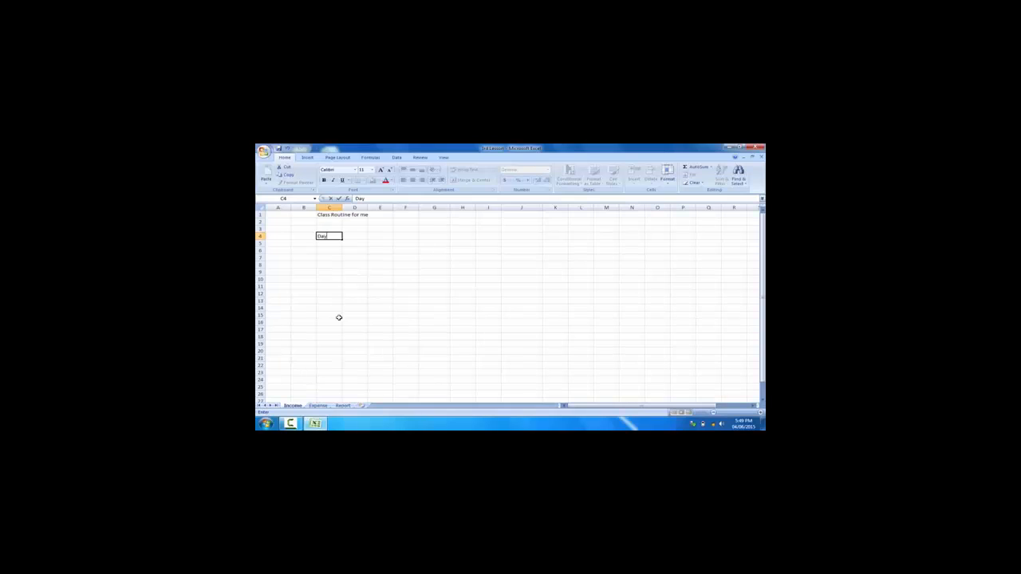
type("'s Name")
left_click(327, 249)
- Enter "Saturday" in cell C5 and fill the weekday series down to Thursday in cell C10
left_click(329, 242)
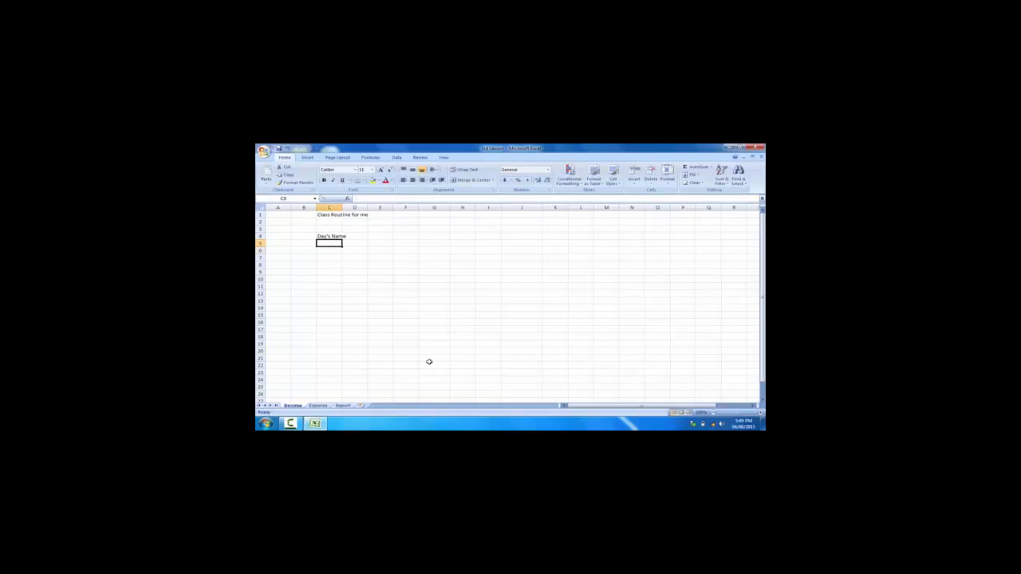
type("Satur")
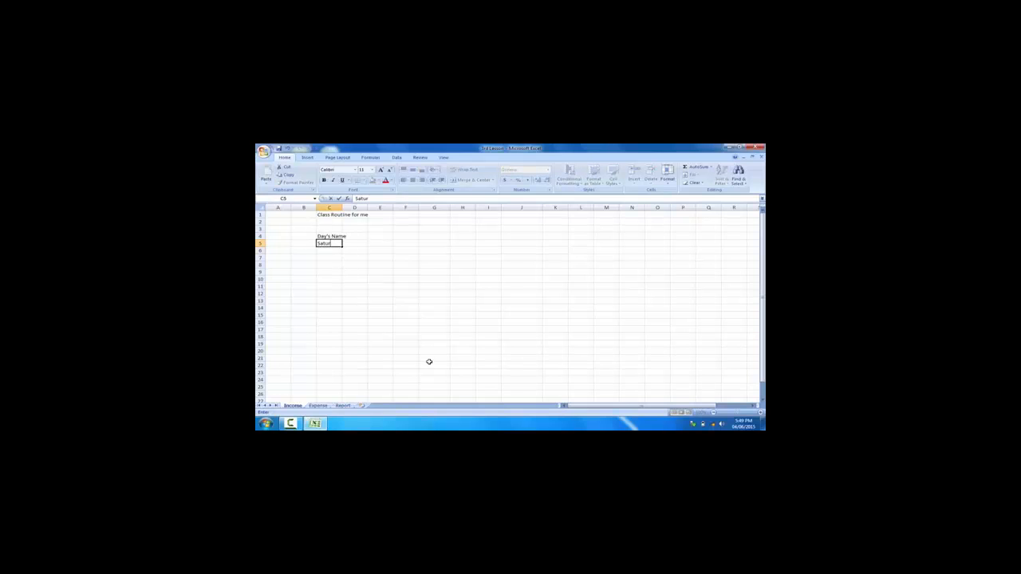
type("day")
key("Return")
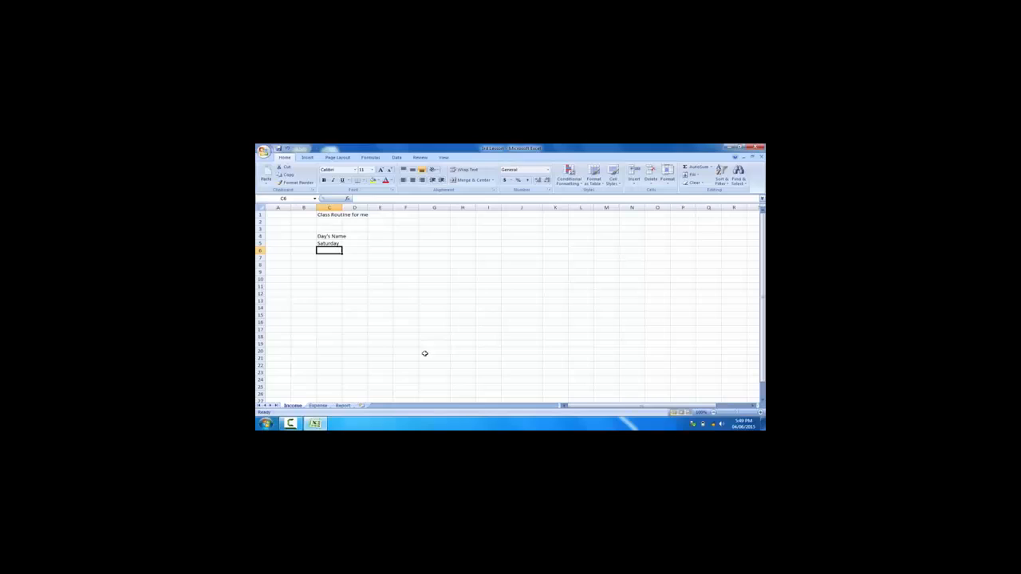
left_click(332, 245)
left_click_drag(341, 246, 344, 280)
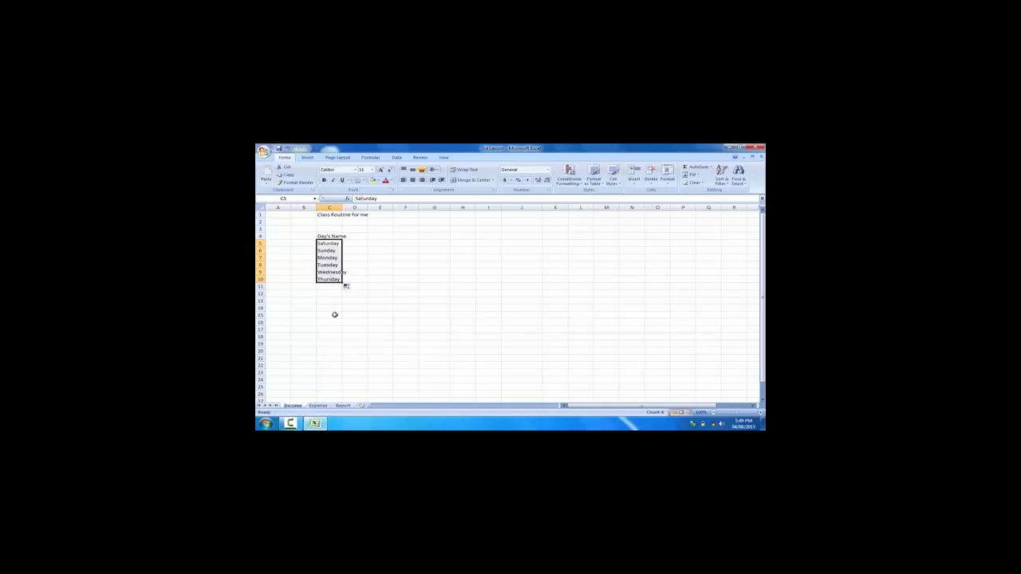
left_click(330, 300)
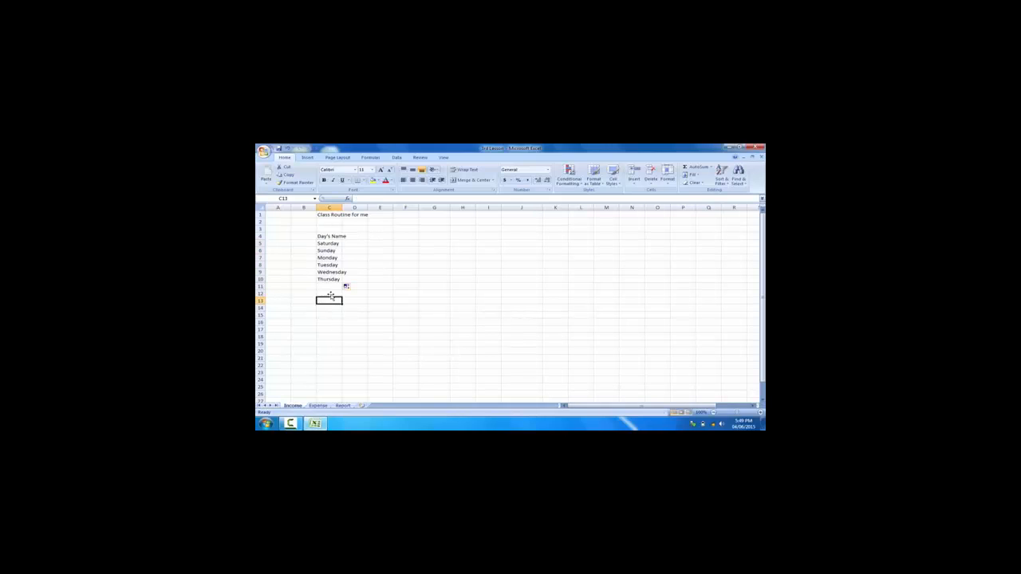
left_click(335, 278)
left_click(332, 243)
left_click(334, 278)
left_click(331, 319)
- Enter "1st period" in cell D4 and fill the series across to "6th period" in cell I4
left_click(356, 236)
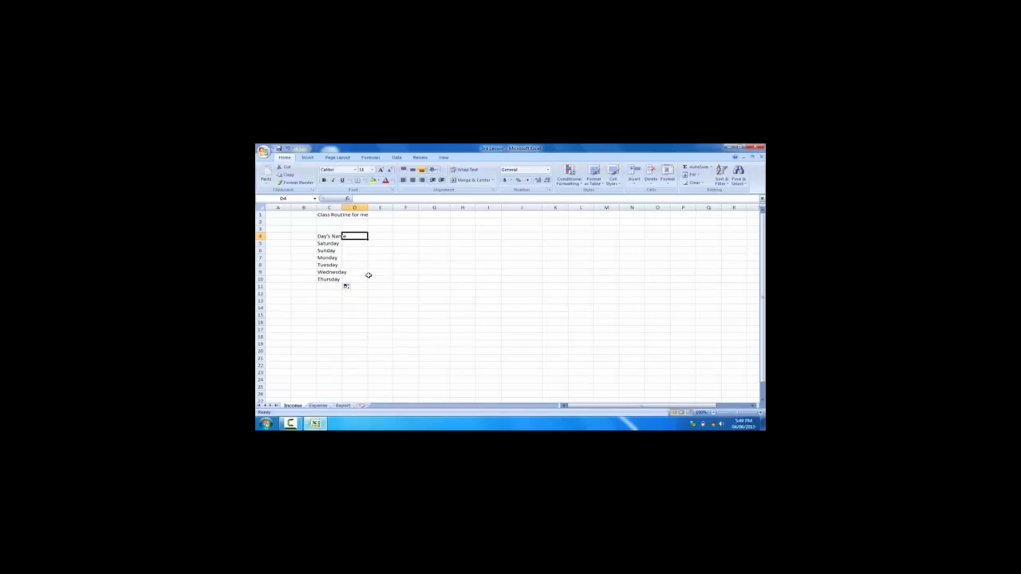
type("1st period")
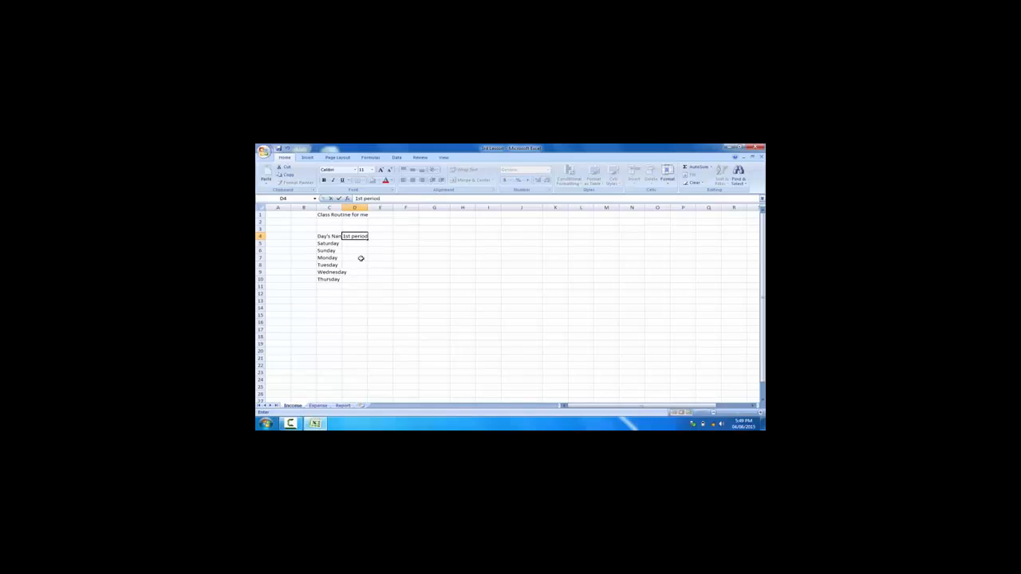
left_click(385, 260)
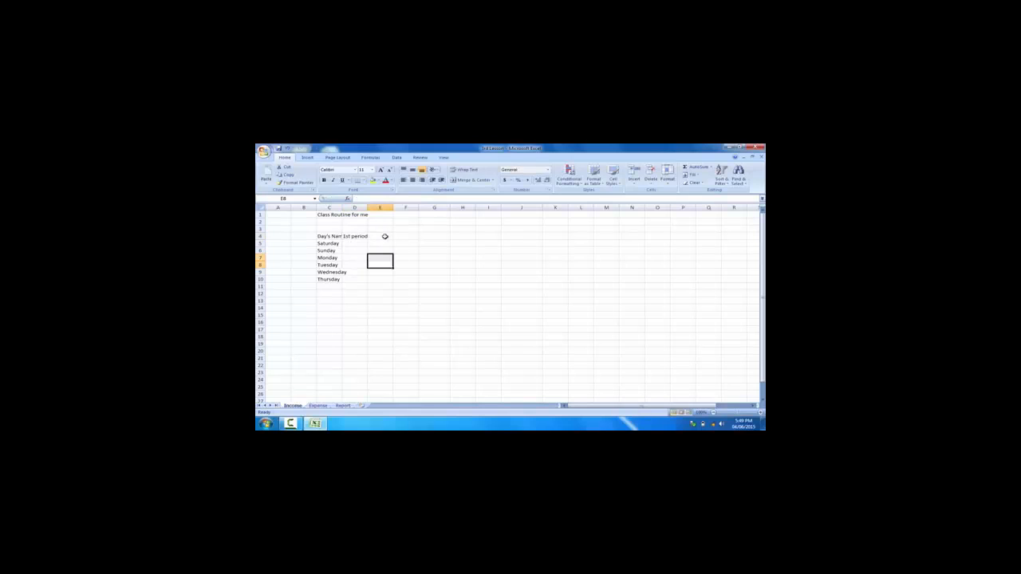
left_click(385, 235)
left_click(360, 236)
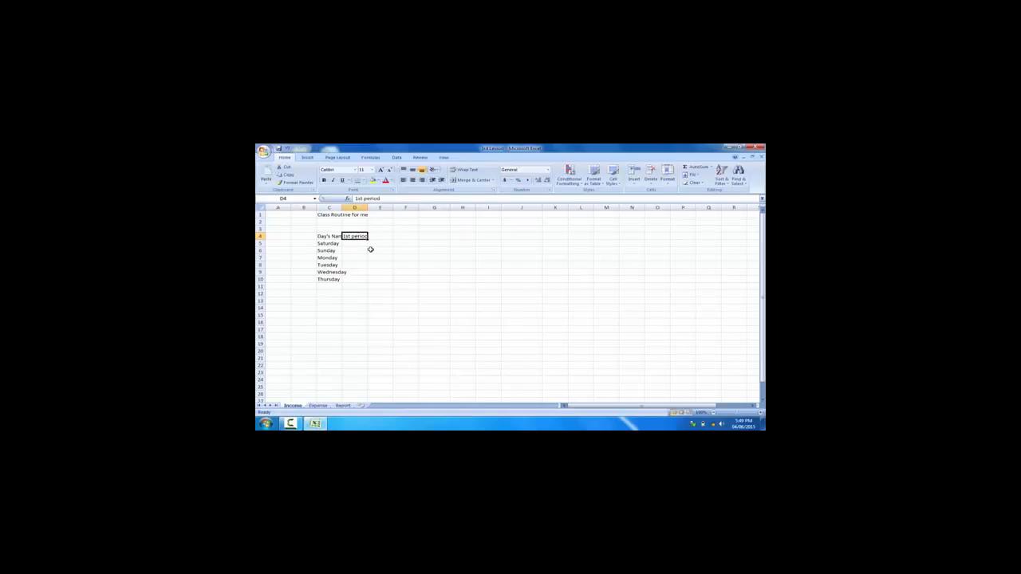
left_click_drag(369, 239, 501, 242)
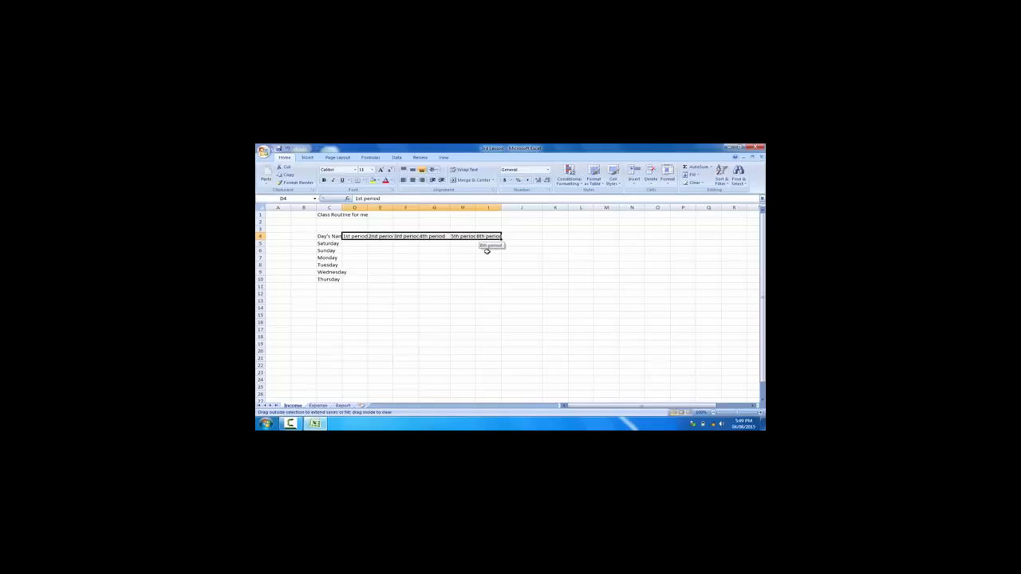
left_click(405, 286)
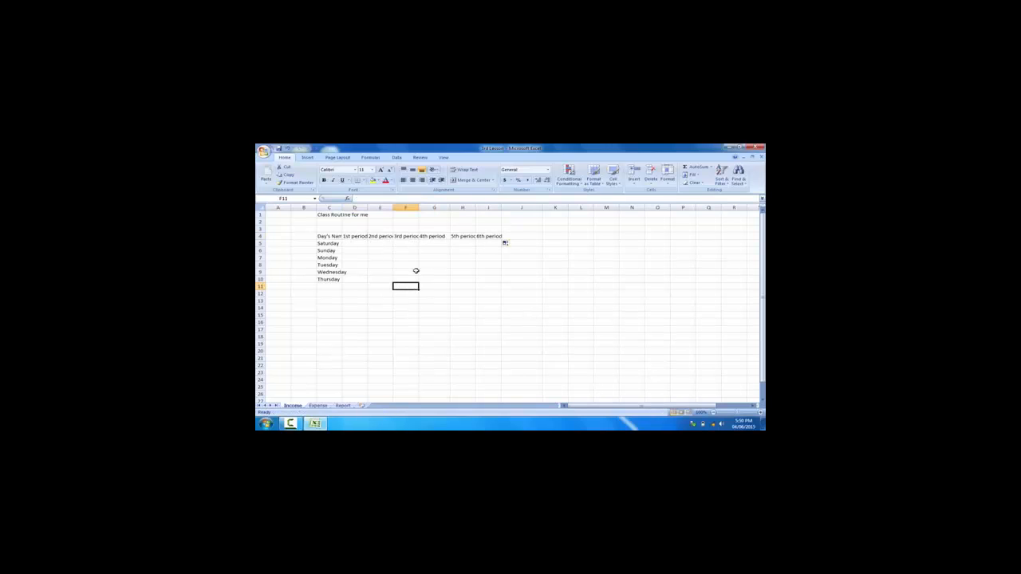
- Enter Saturday's first two subjects, "Bangla 1st" in cell D5 and "English 1st" in cell E5
left_click(354, 244)
type("Bangla 1st")
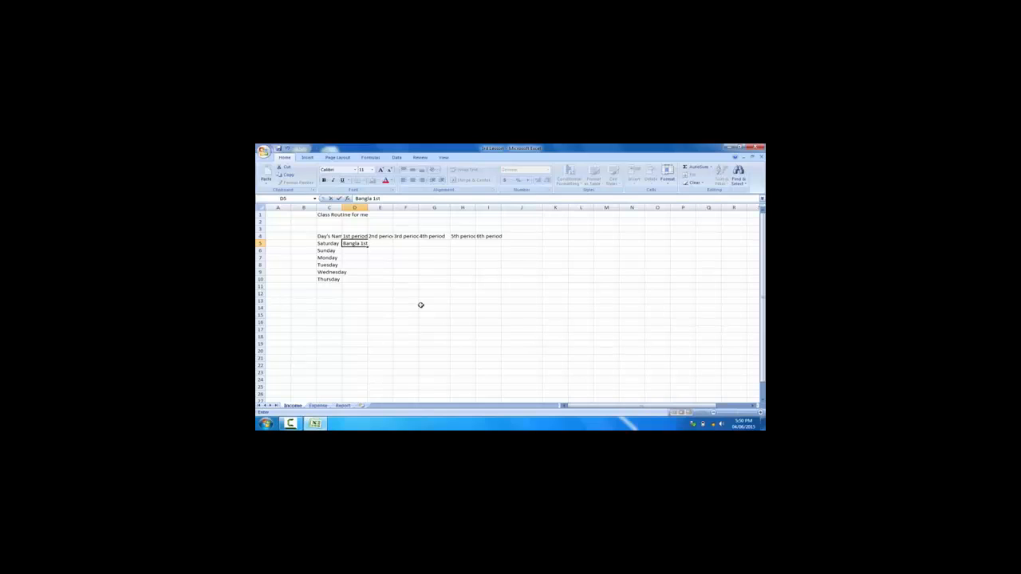
key("Tab")
type("En")
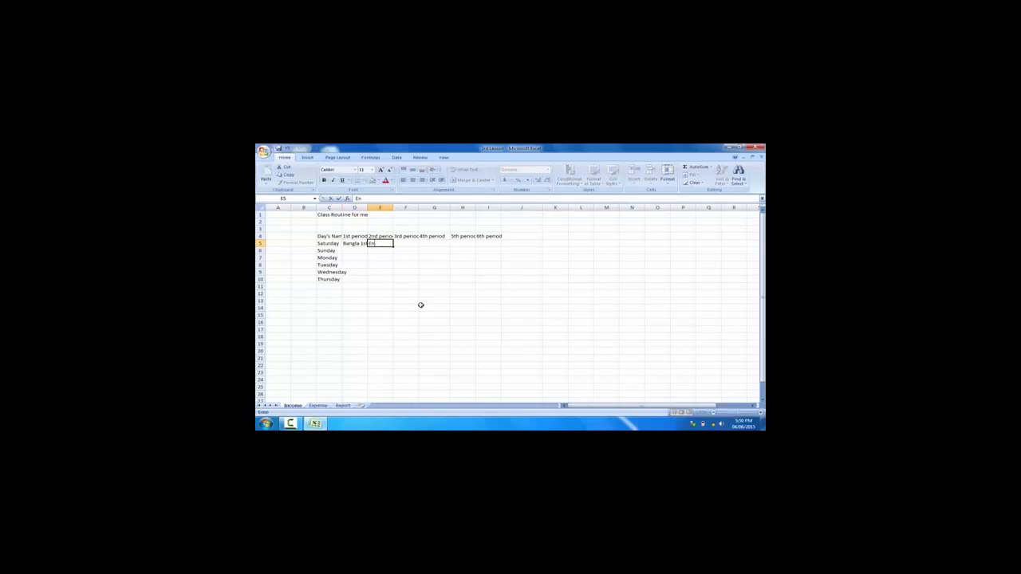
type("glish 1st")
key("Tab")
- Enter Saturday's remaining subjects in F5 to I5: "Mathemetics", "Sociolory", "Hardware" and "Software"
type("Matheme")
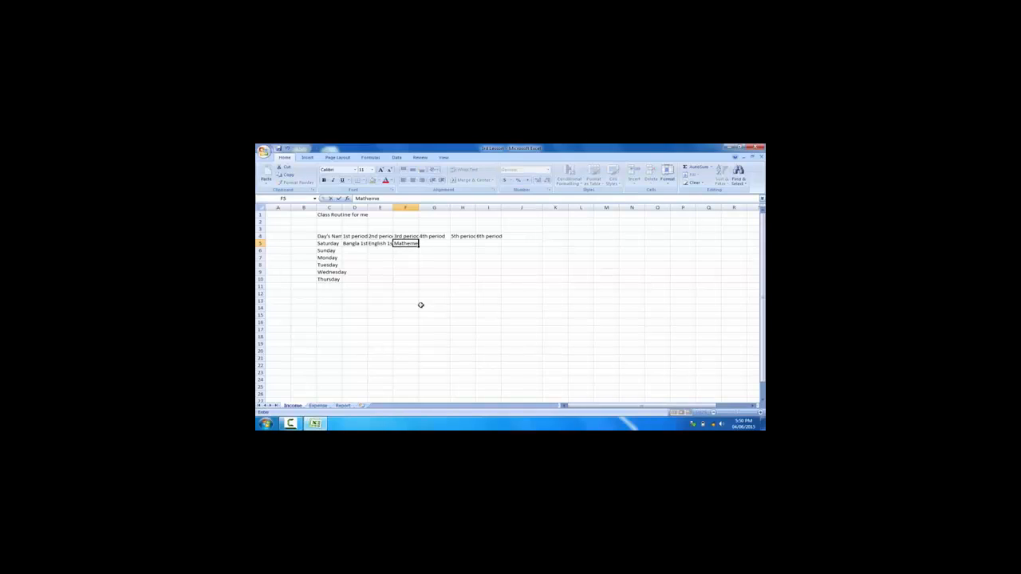
type("tics")
key("Tab")
type("S")
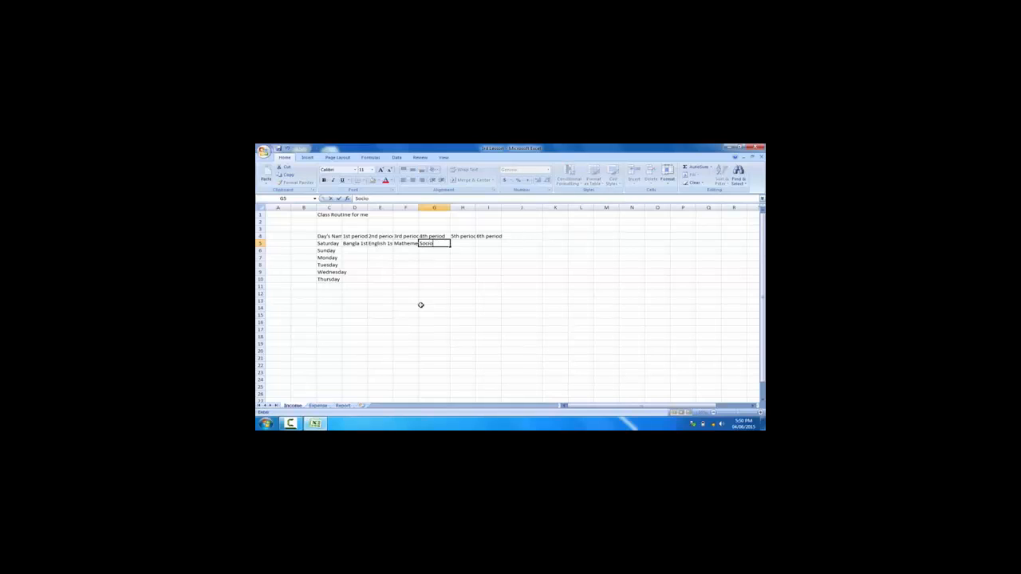
key("Tab")
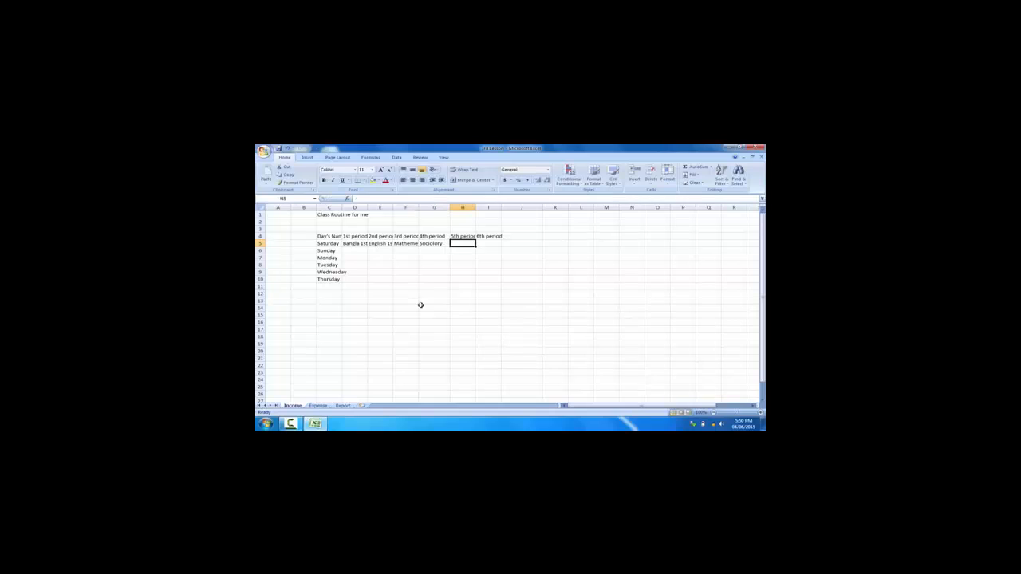
type("HA")
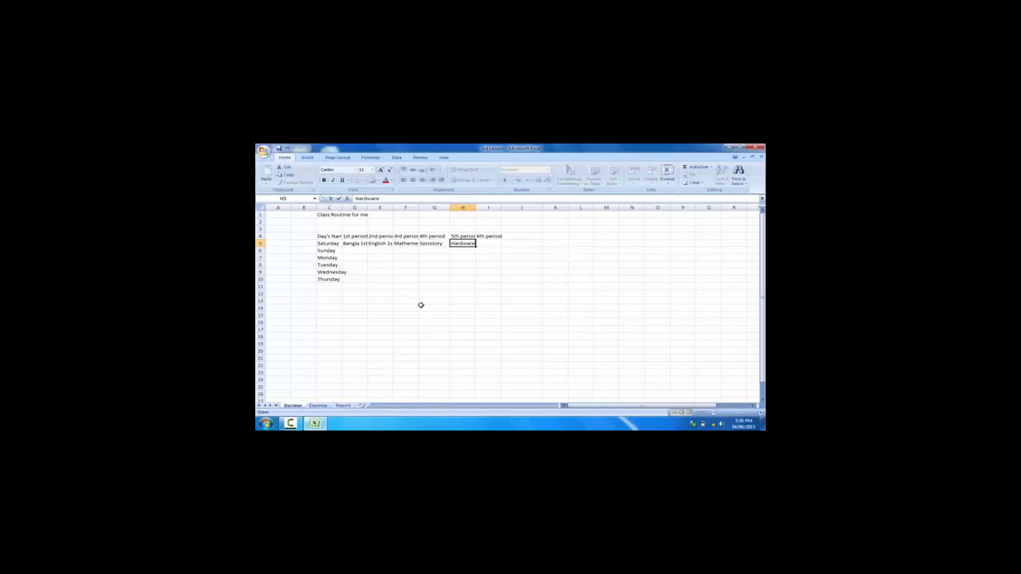
key("Tab")
type("S")
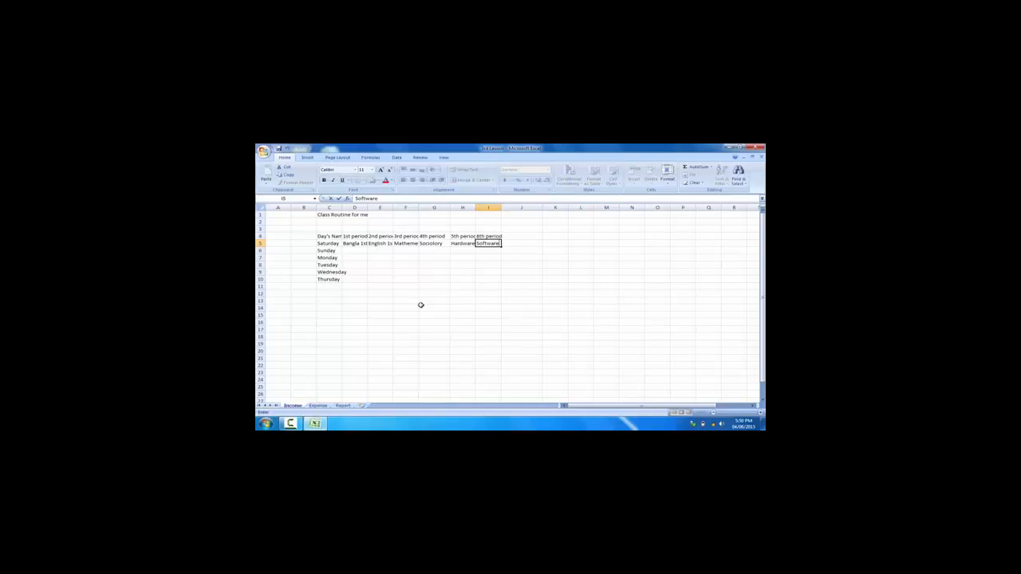
key("Return")
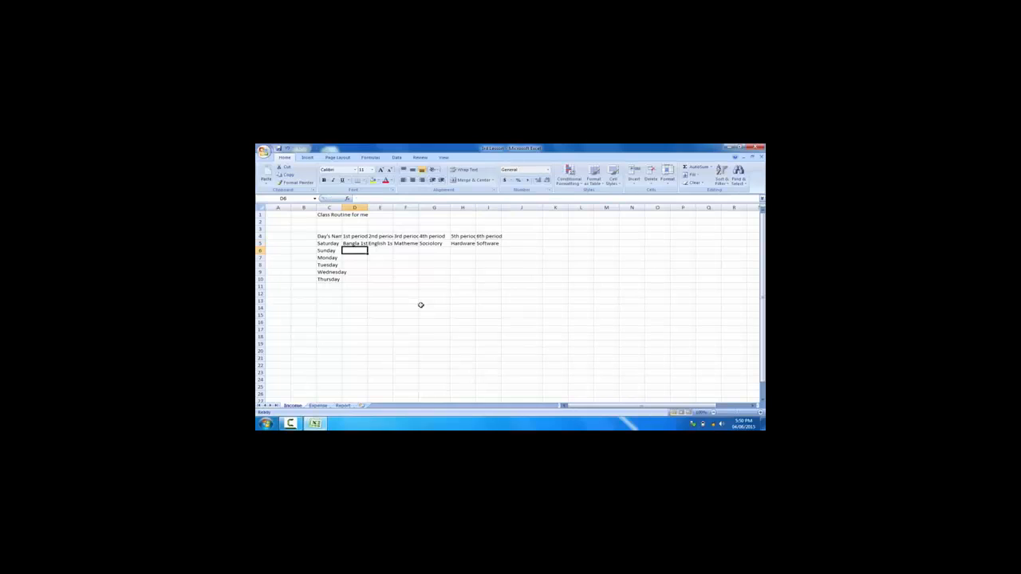
- Fill Saturday's six subjects from D5:I5 down through Thursday's row 10
left_click(354, 272)
left_click_drag(355, 242, 502, 283)
left_click(396, 319)
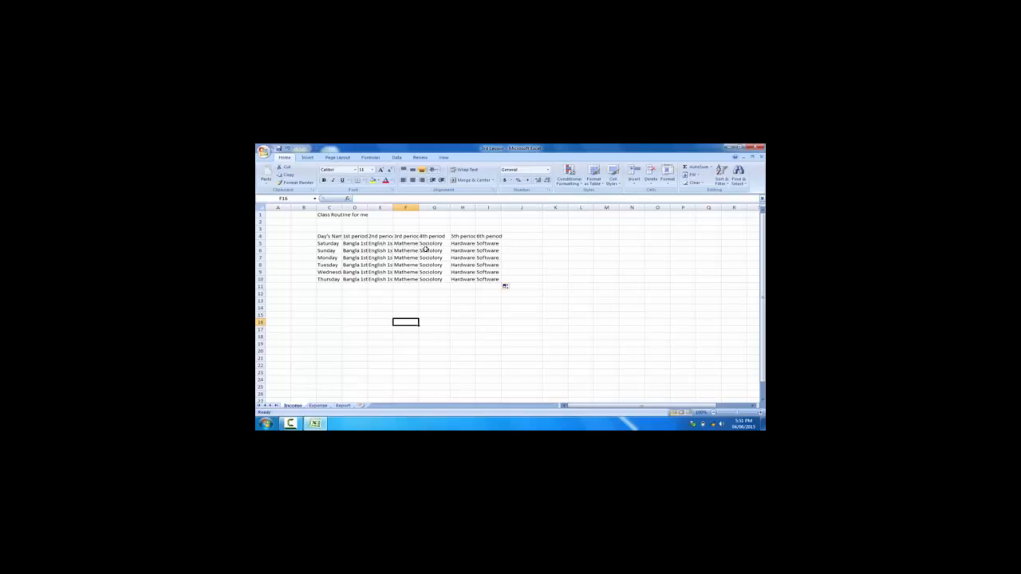
- Autofit the widths of columns D through I to their period headings and subjects
double_click(501, 206)
double_click(475, 207)
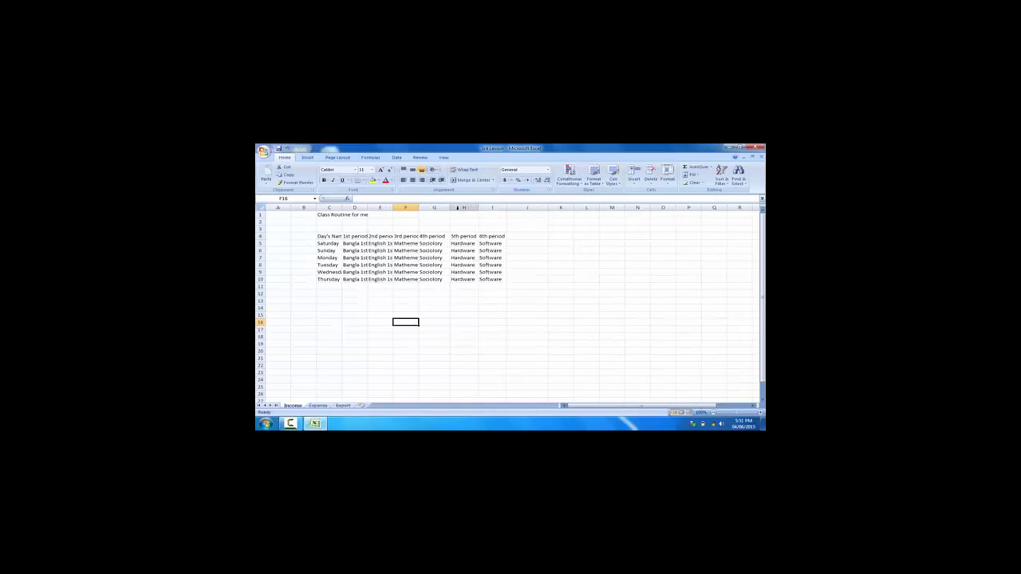
double_click(449, 207)
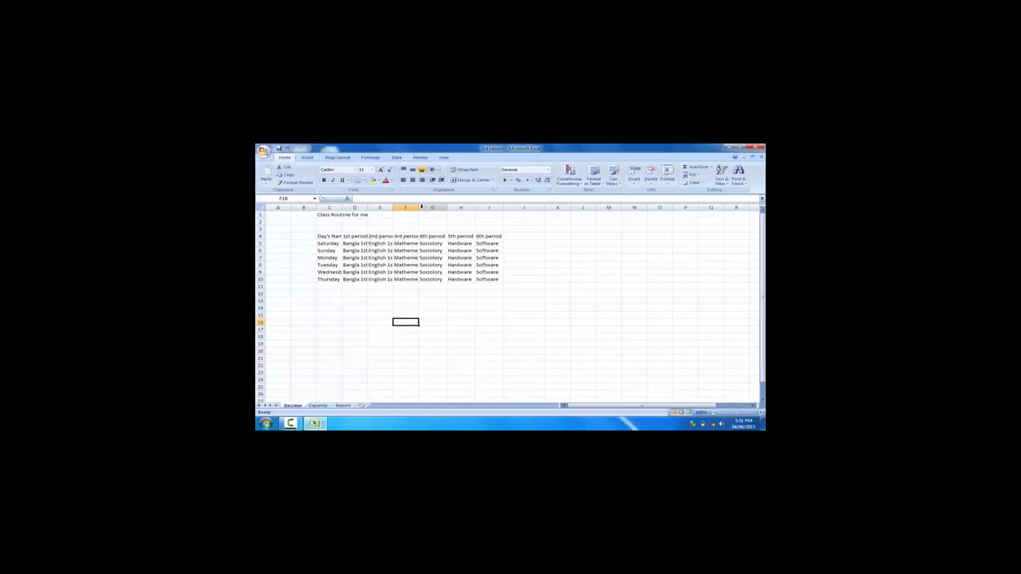
double_click(418, 207)
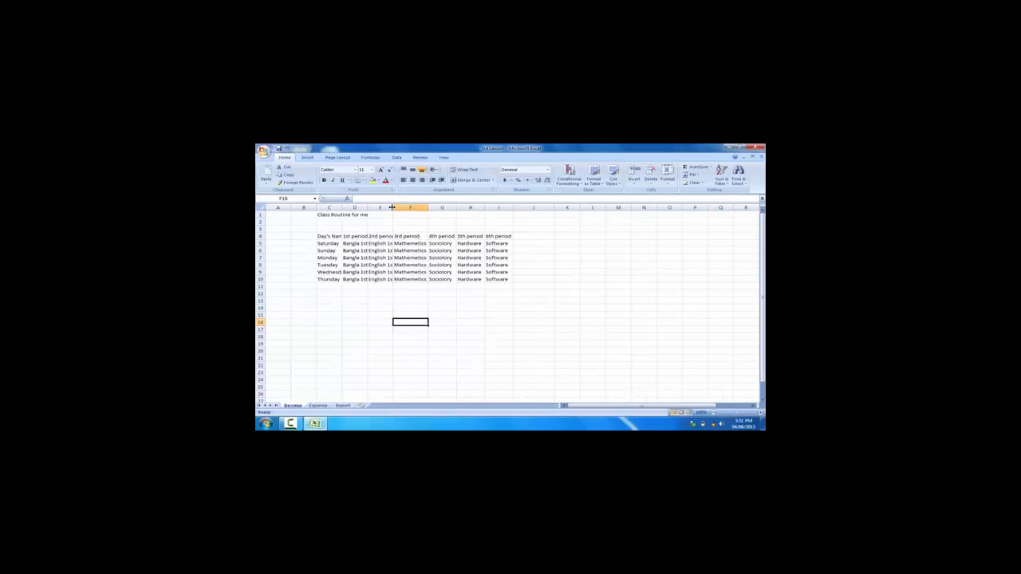
double_click(392, 208)
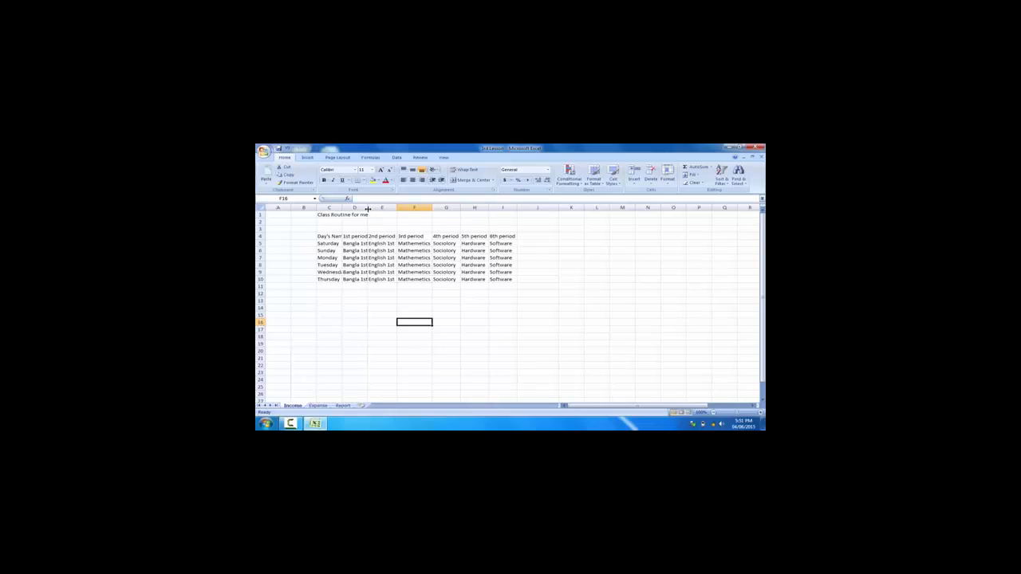
double_click(368, 207)
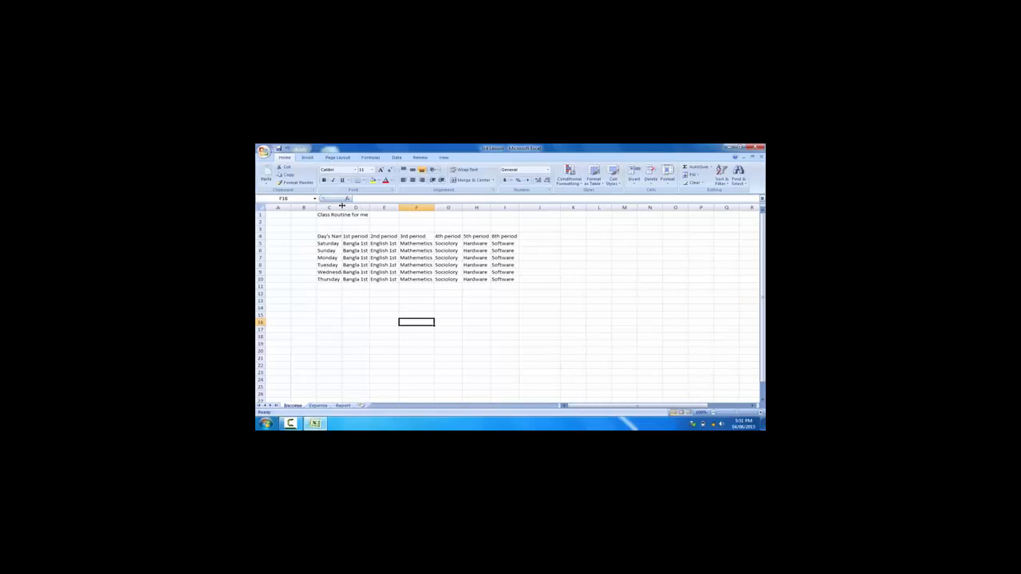
- Merge and center the title "Class Routine for me" across C1:I1, and autofit column C to the day names
left_click_drag(342, 206, 509, 215)
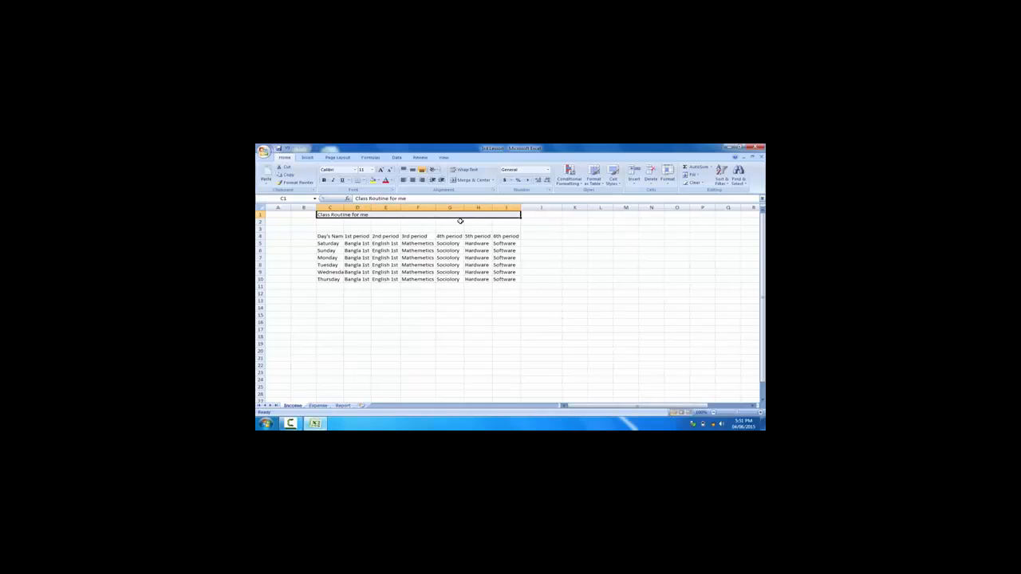
left_click(472, 180)
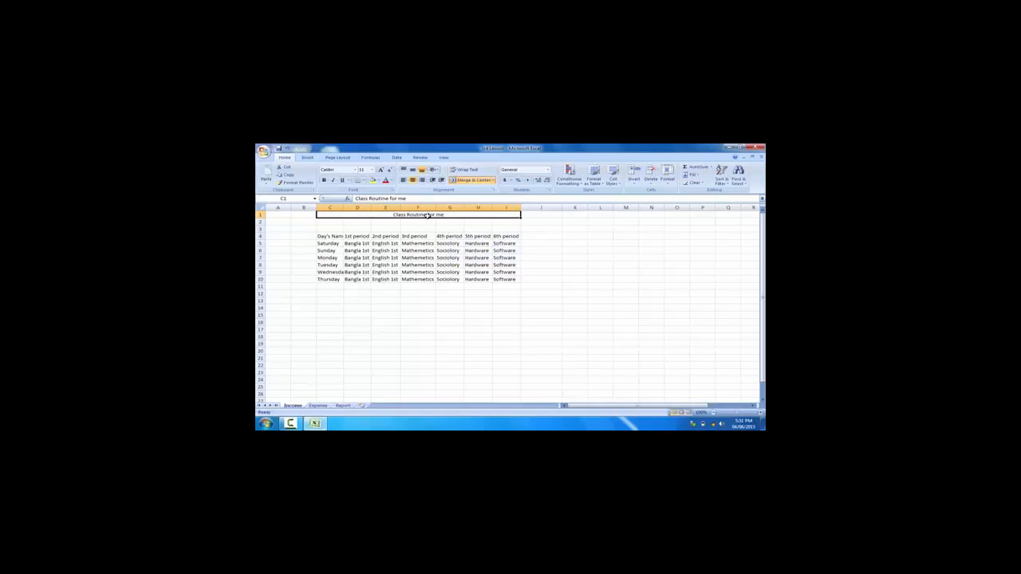
left_click(418, 278)
left_click(422, 217)
double_click(343, 207)
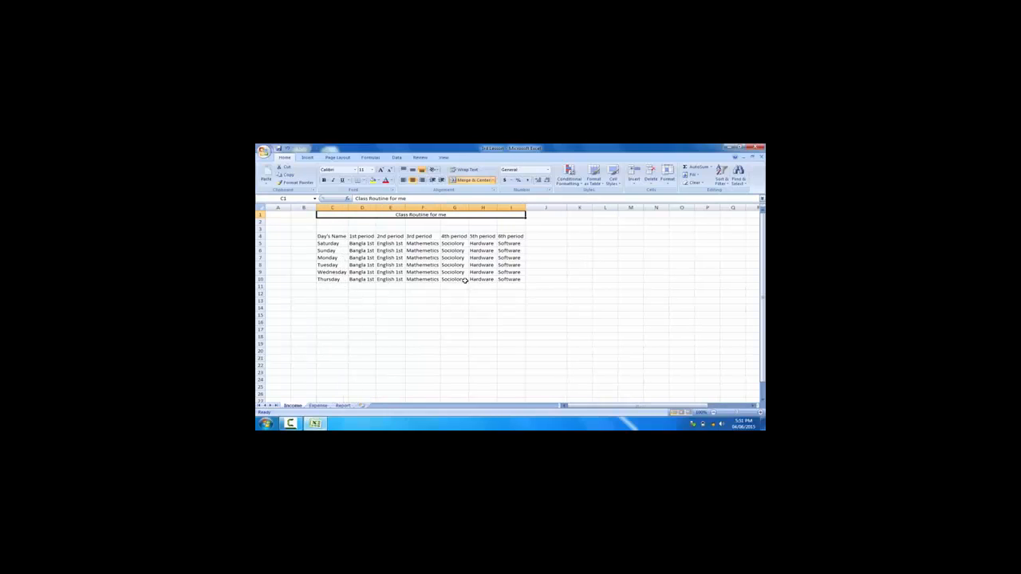
left_click(436, 314)
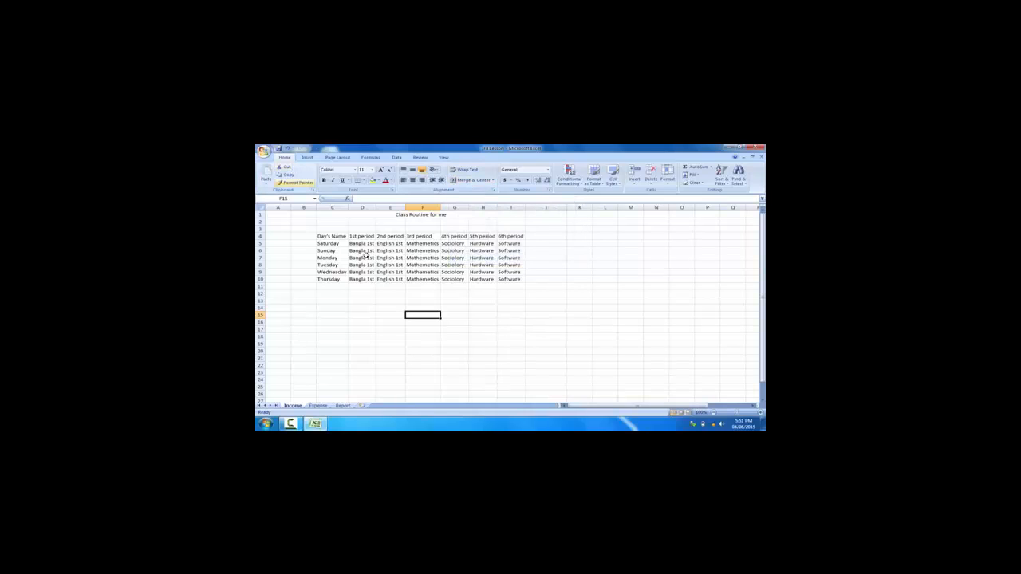
- Change the font of the whole routine, C1:I10, to Georgia
left_click(363, 213)
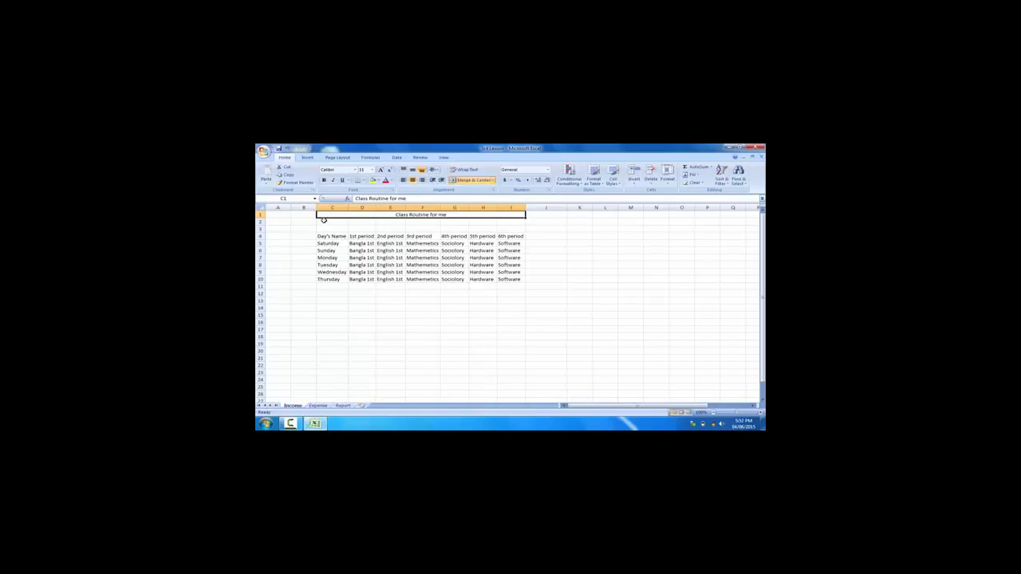
left_click(327, 279)
left_click_drag(393, 279, 514, 216)
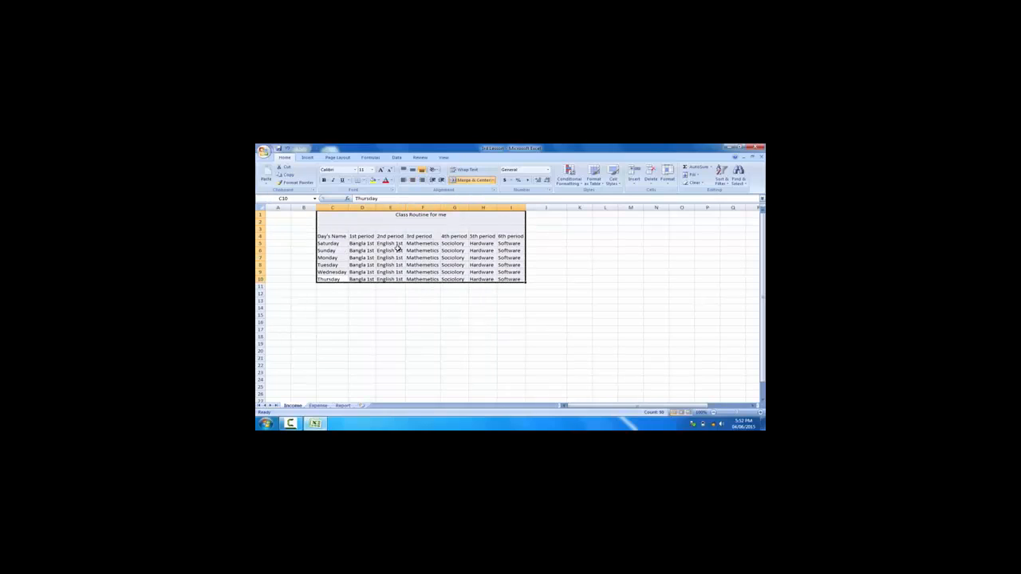
left_click(356, 169)
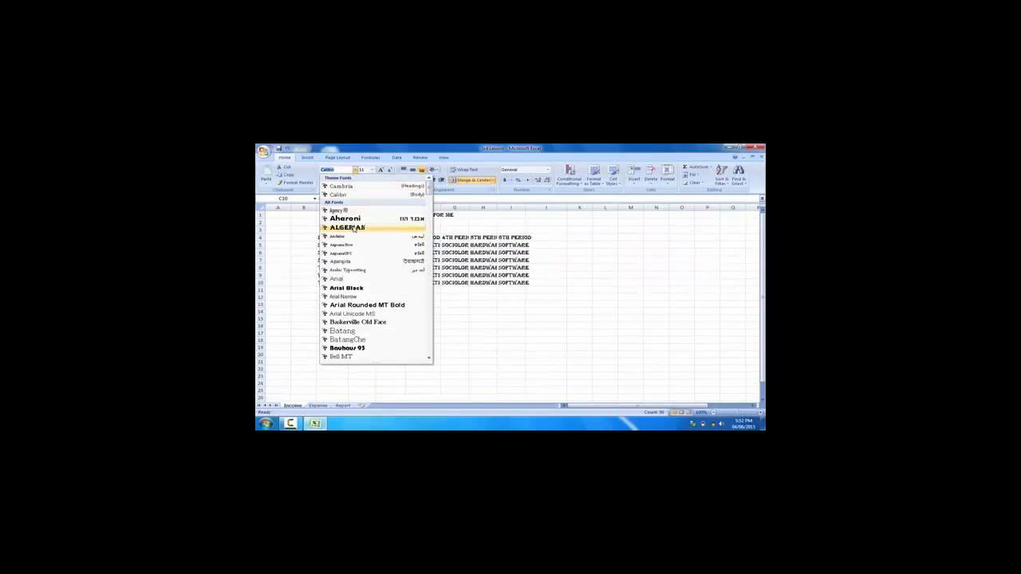
scroll(355, 275, "down", 2)
scroll(356, 277, "down", 2)
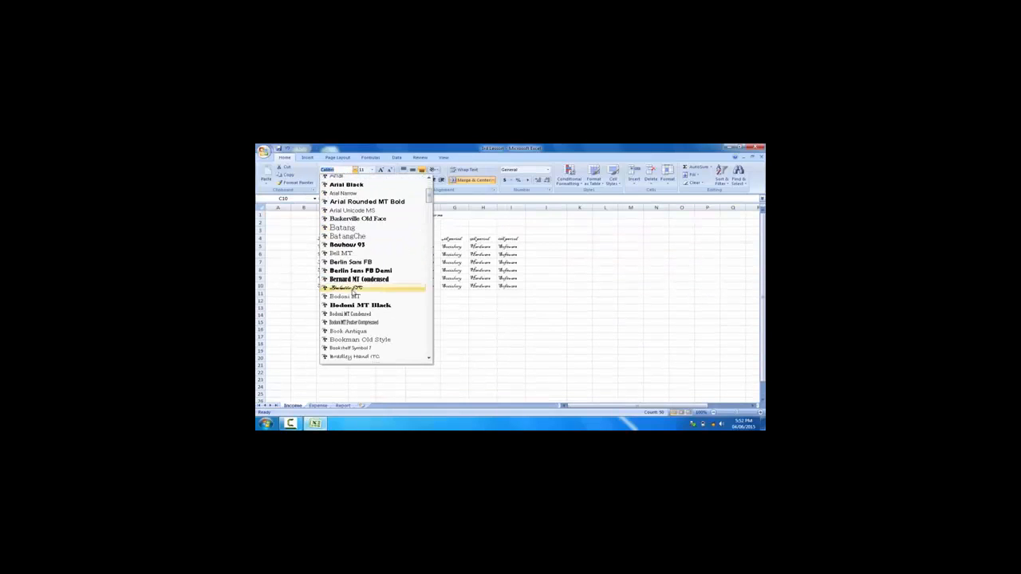
scroll(353, 295, "down", 2)
scroll(353, 297, "down", 3)
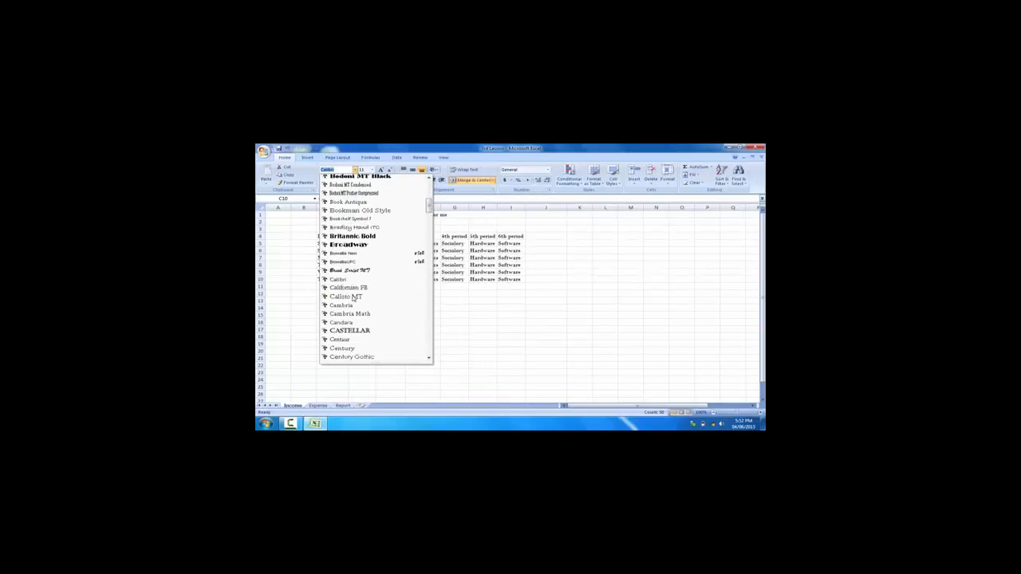
scroll(355, 306, "down", 8)
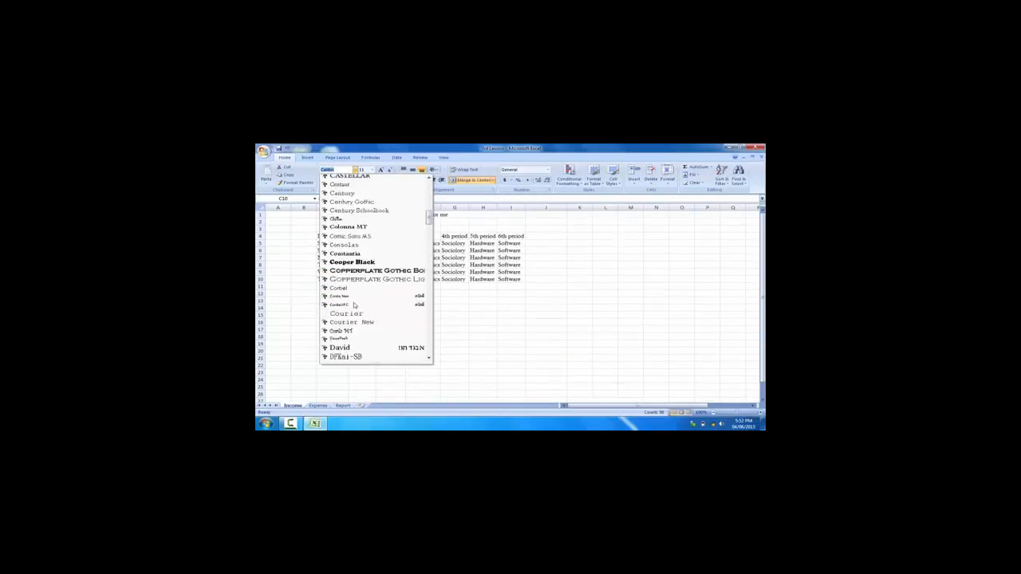
scroll(354, 304, "down", 10)
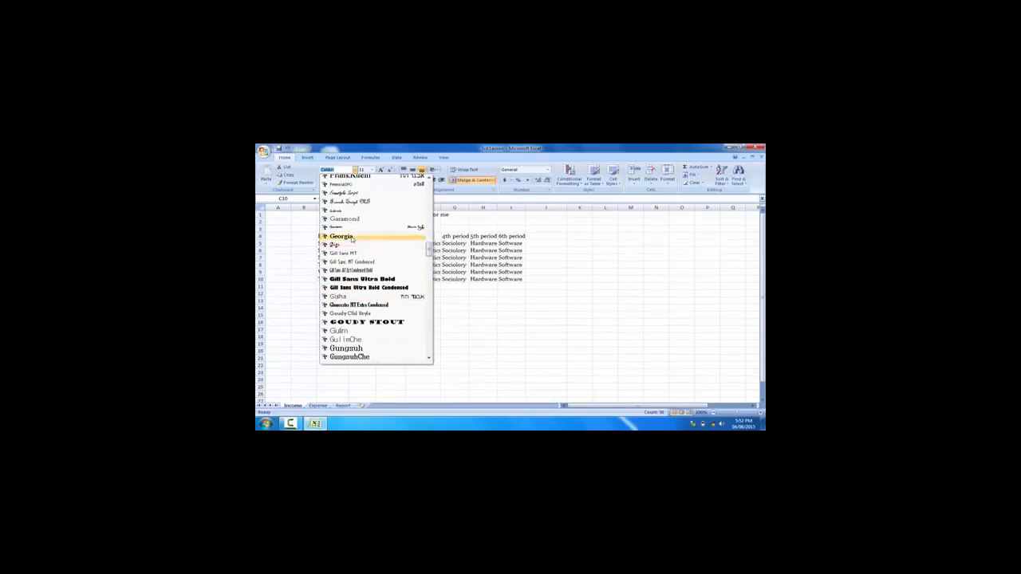
left_click(342, 236)
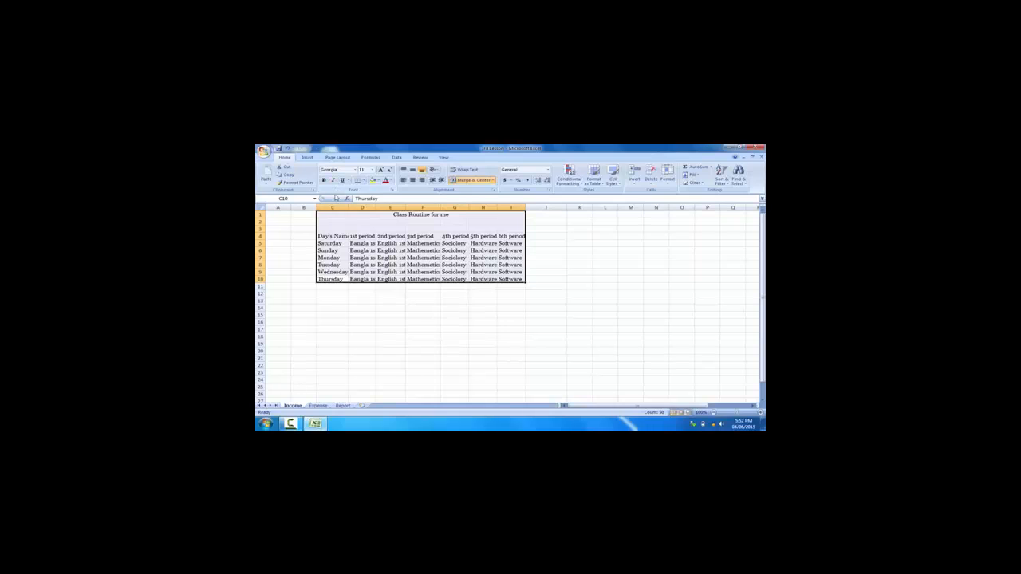
- Widen columns C through I so that the Georgia text fits in each cell
left_click(381, 297)
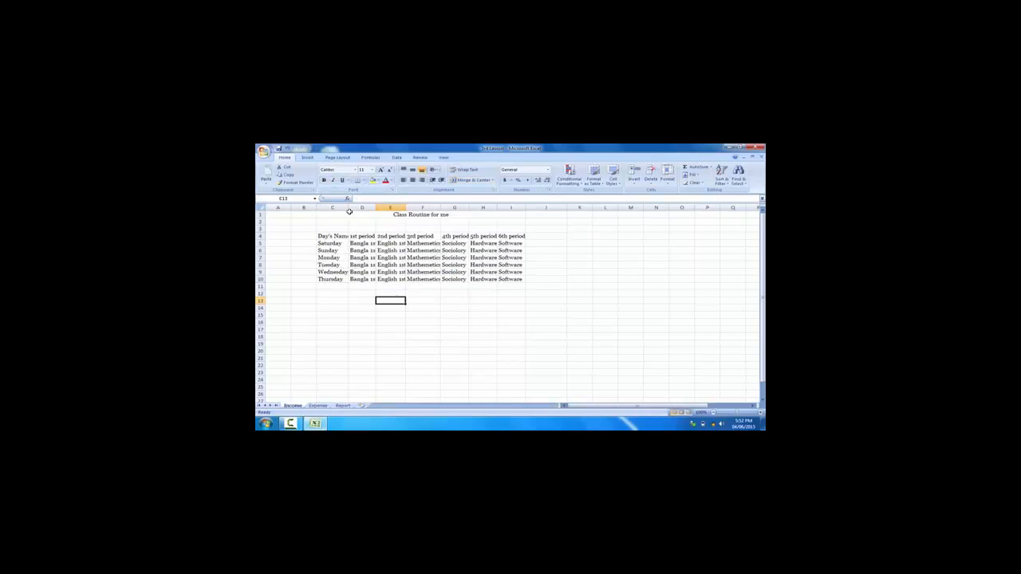
left_click_drag(347, 207, 383, 207)
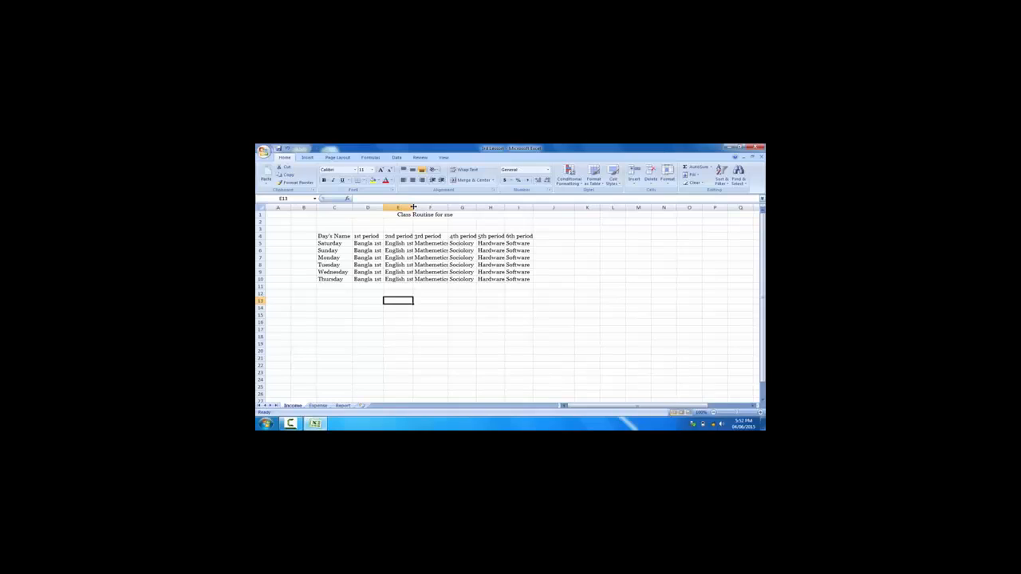
left_click_drag(413, 207, 547, 208)
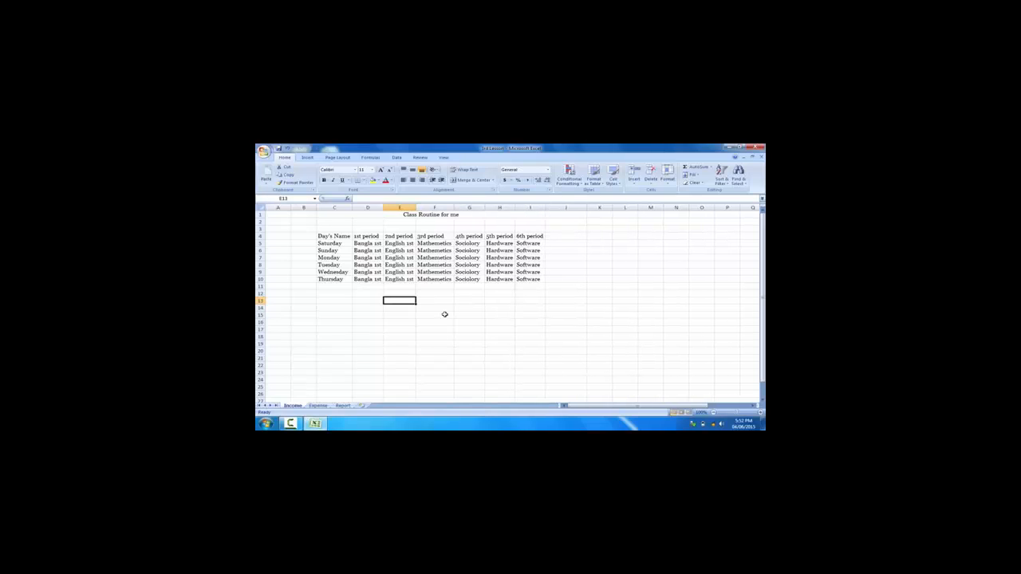
- Format the title "Class Routine for me" as bold and italic
left_click(383, 217)
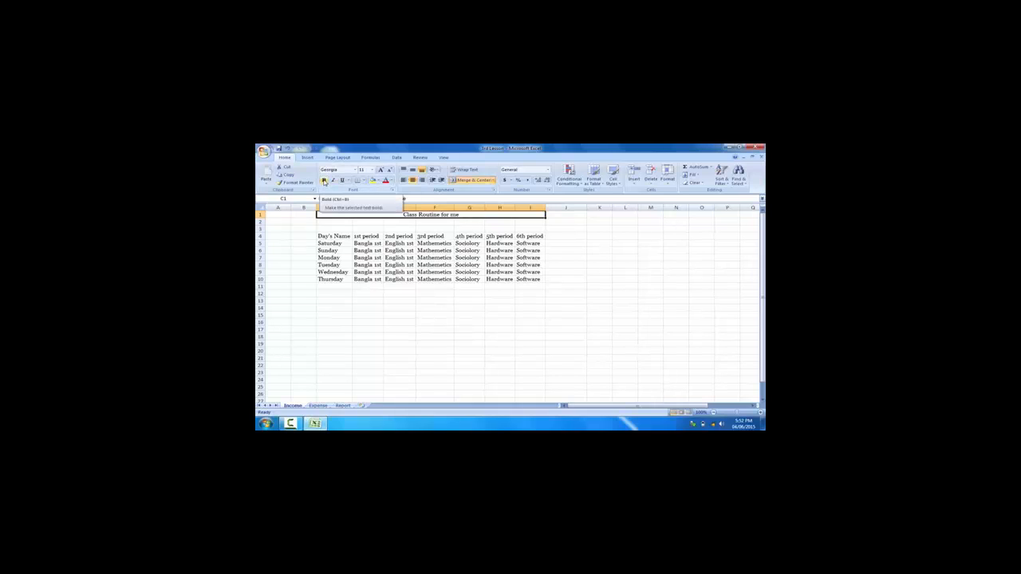
left_click(324, 181)
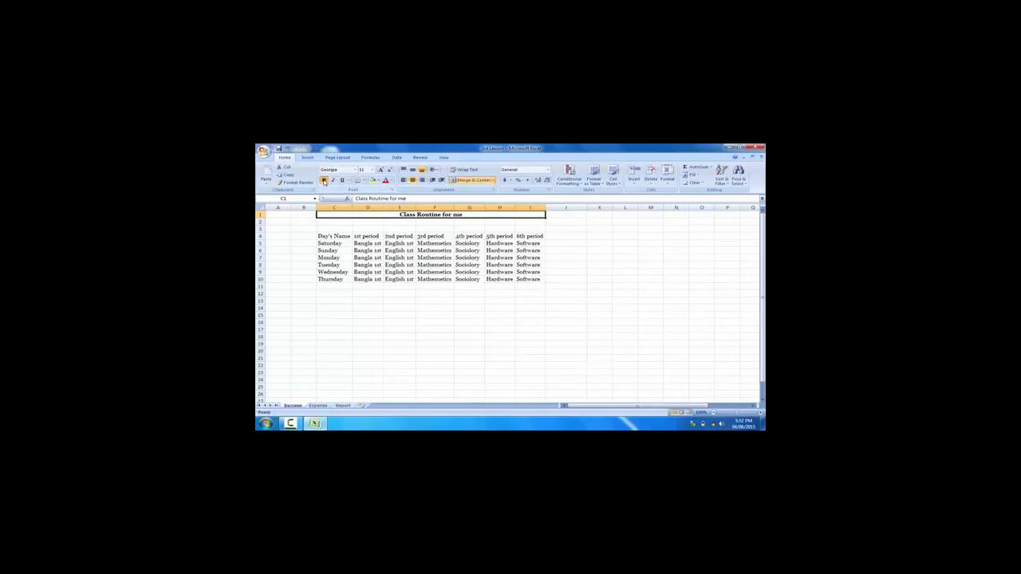
left_click(333, 181)
- Give the title cell a yellow fill and a red font color
left_click(378, 181)
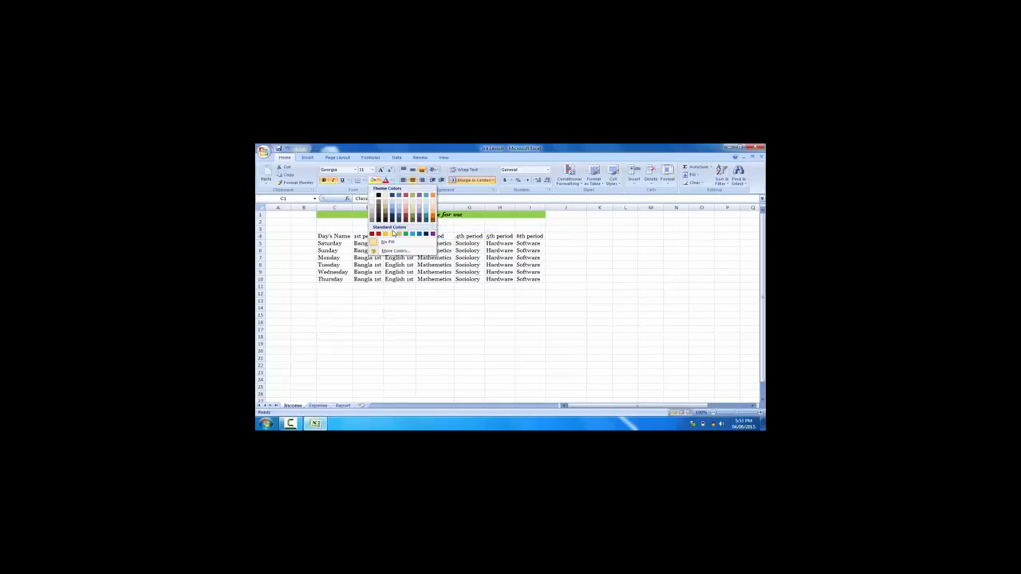
left_click(390, 234)
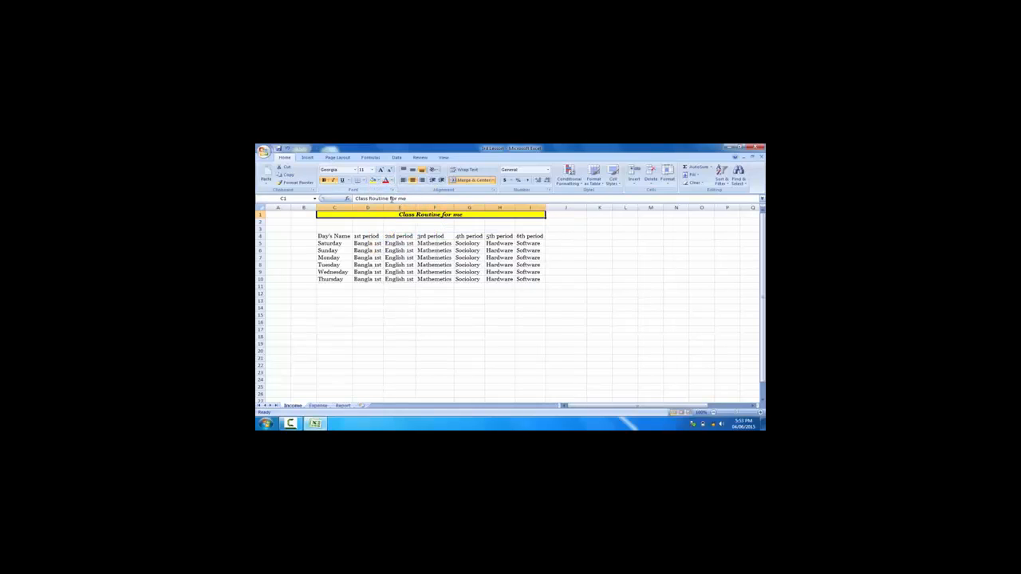
left_click(391, 182)
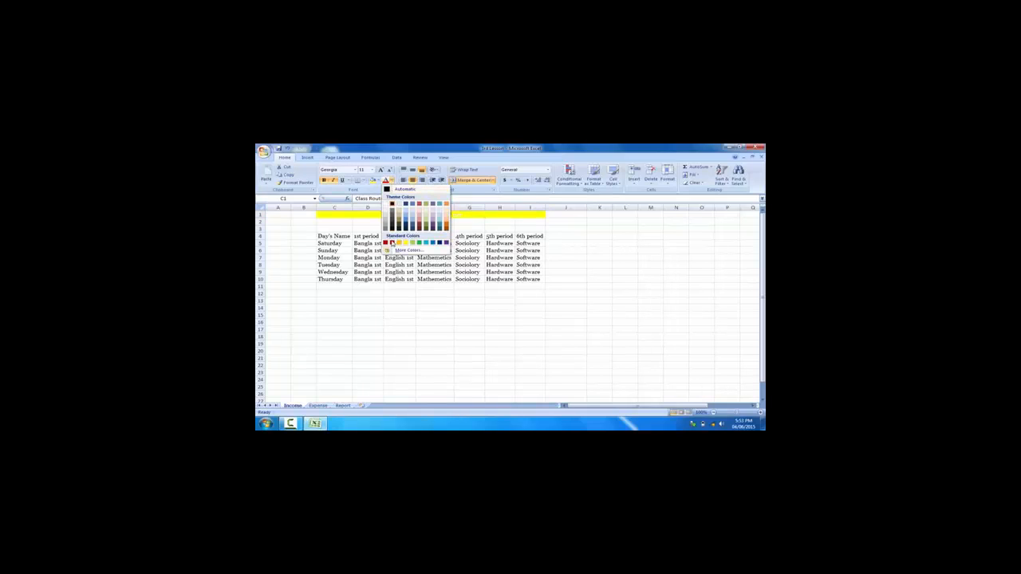
left_click(391, 244)
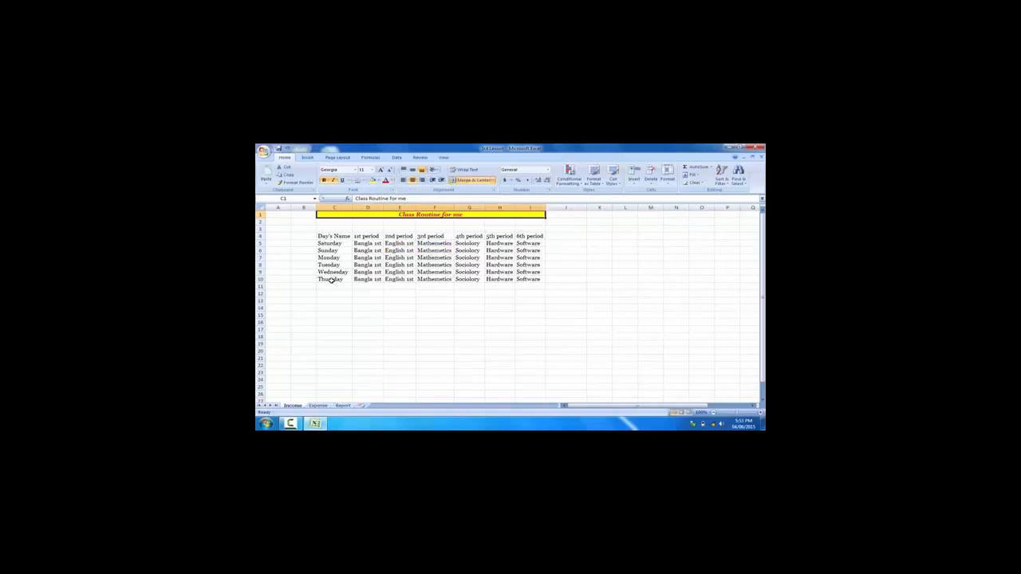
- Set the font size of the title "Class Routine for me" to 14
left_click(388, 236)
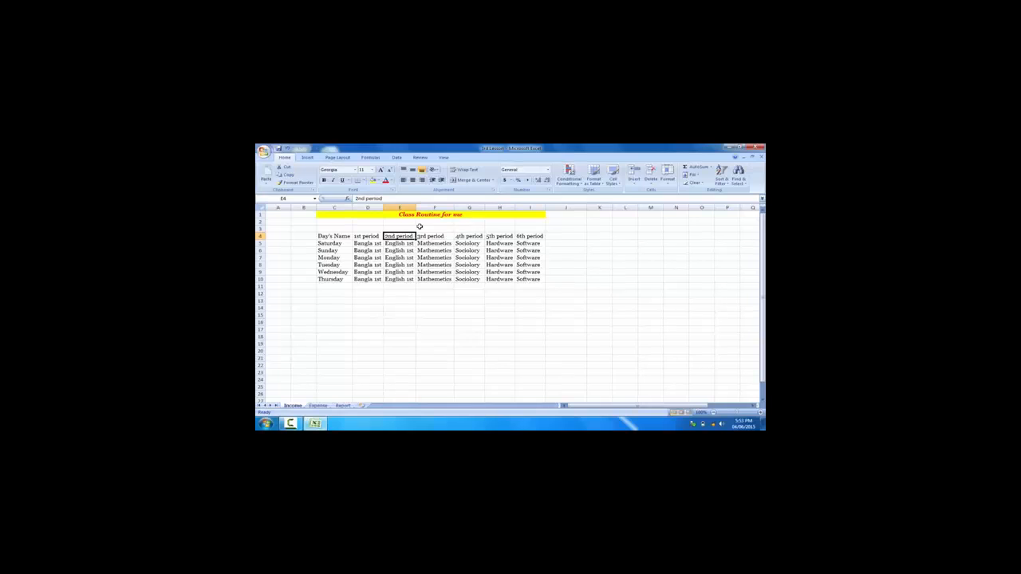
left_click(336, 214)
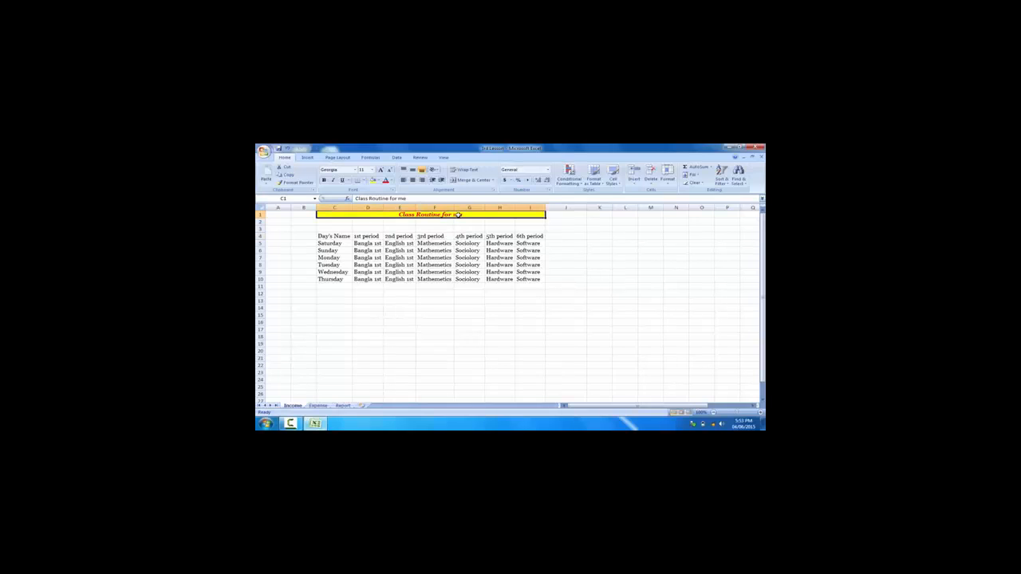
left_click(372, 173)
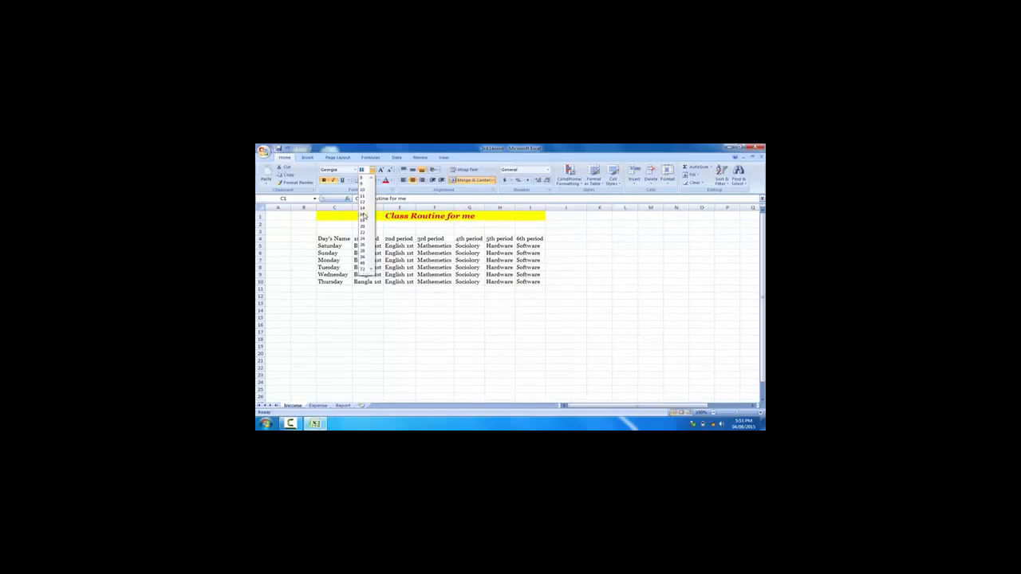
left_click(363, 209)
left_click(413, 304)
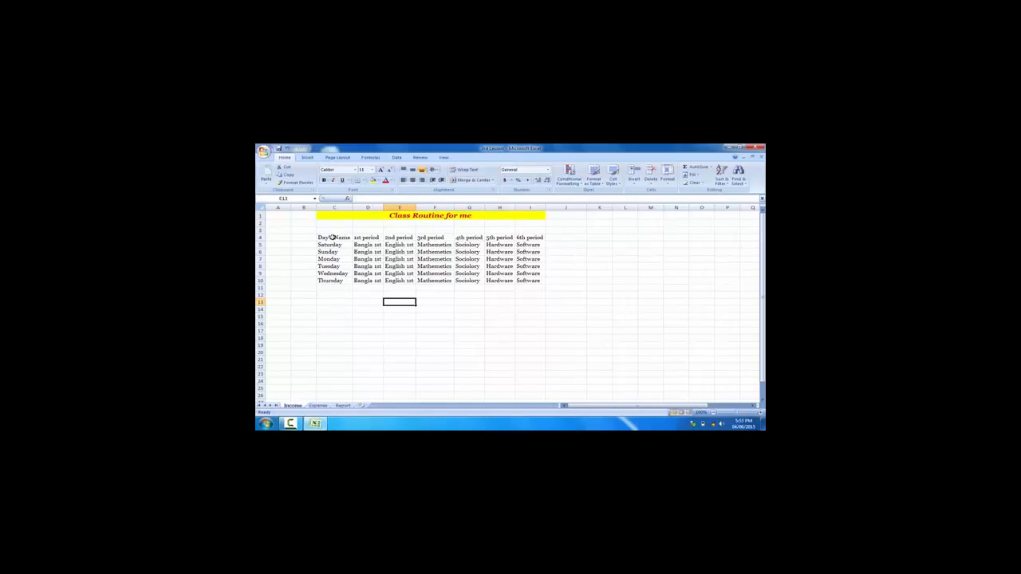
- Give the header row C4:I4 a dark orange fill and a yellow font color
left_click_drag(334, 238, 542, 237)
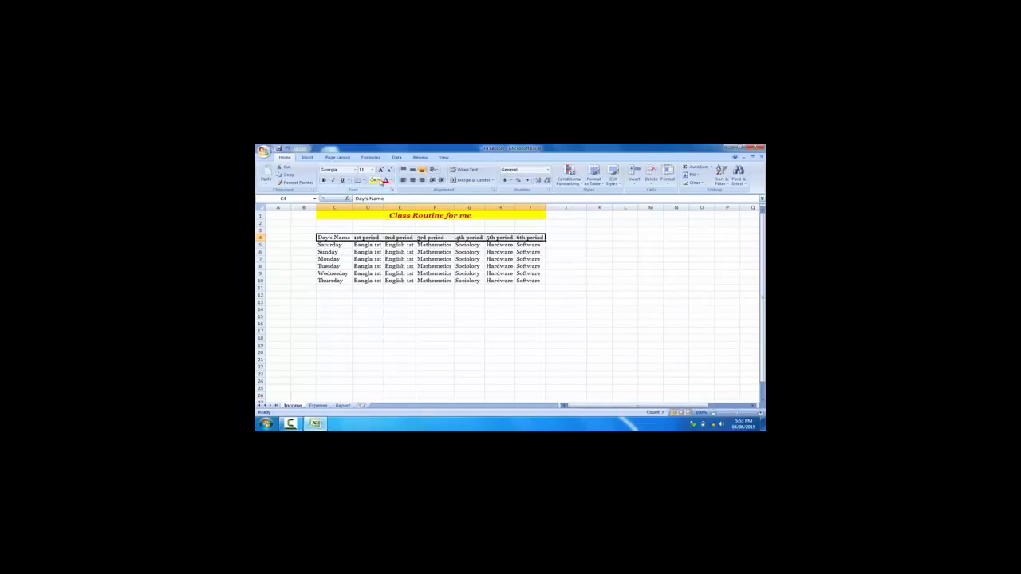
left_click(383, 181)
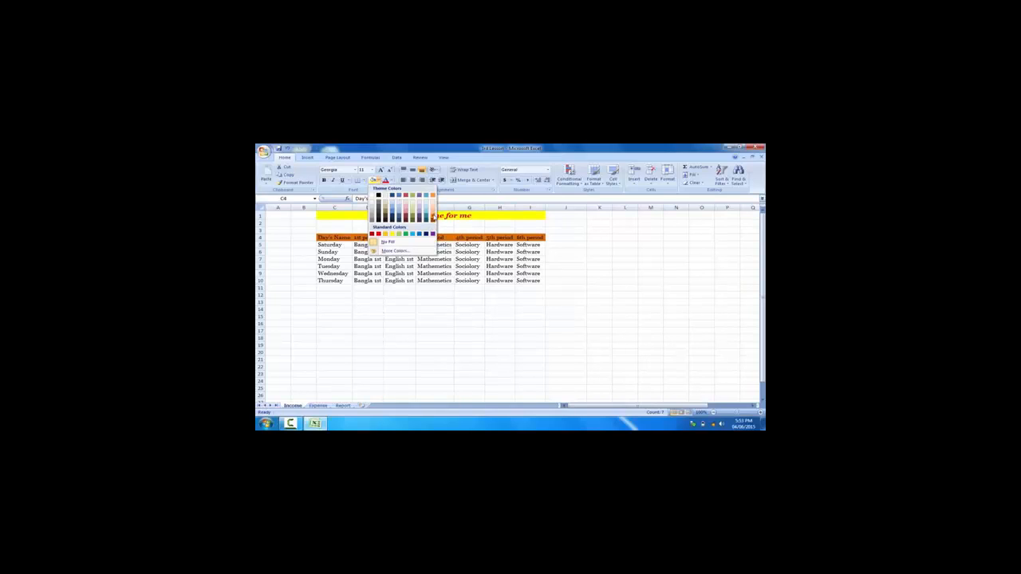
left_click(434, 217)
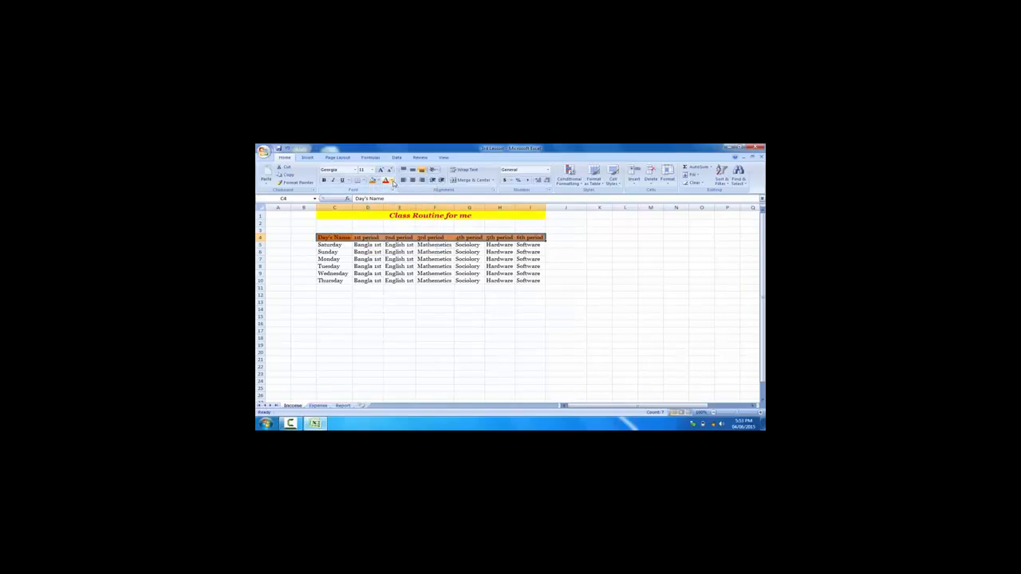
left_click(391, 181)
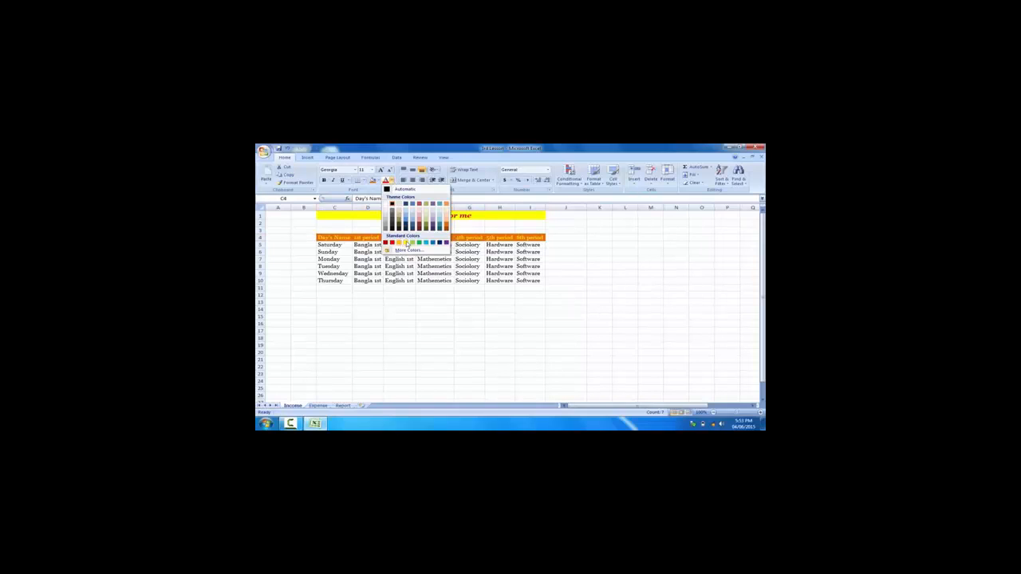
left_click(406, 242)
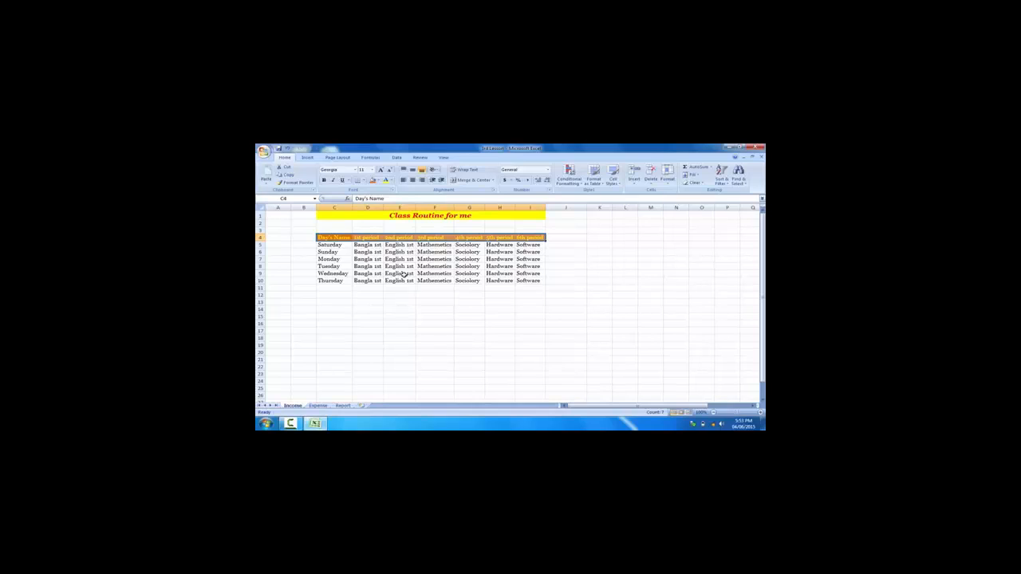
left_click(410, 310)
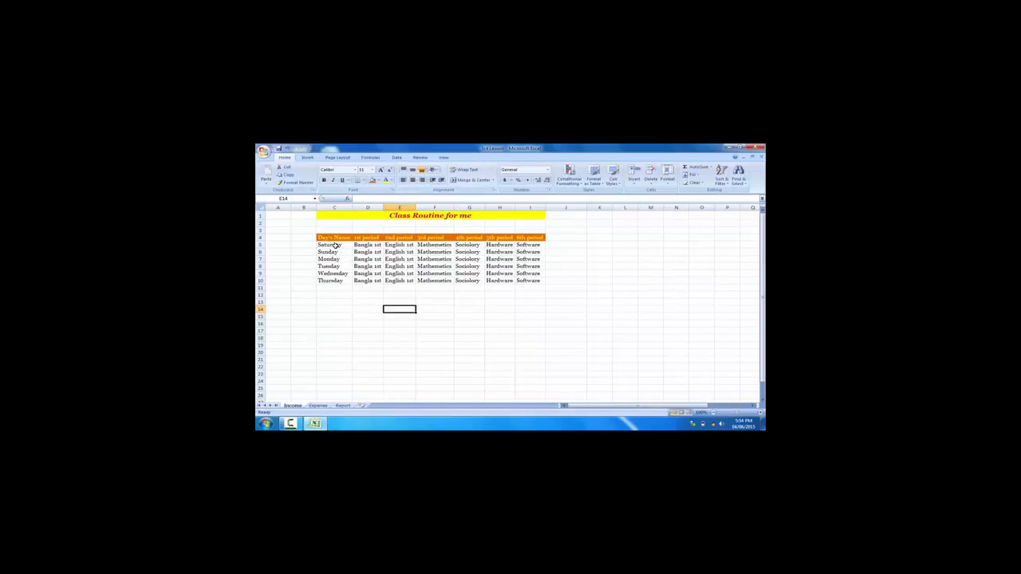
- Center the weekday and subject cells C5:I10 horizontally and align them to the middle vertically
left_click_drag(335, 245, 519, 279)
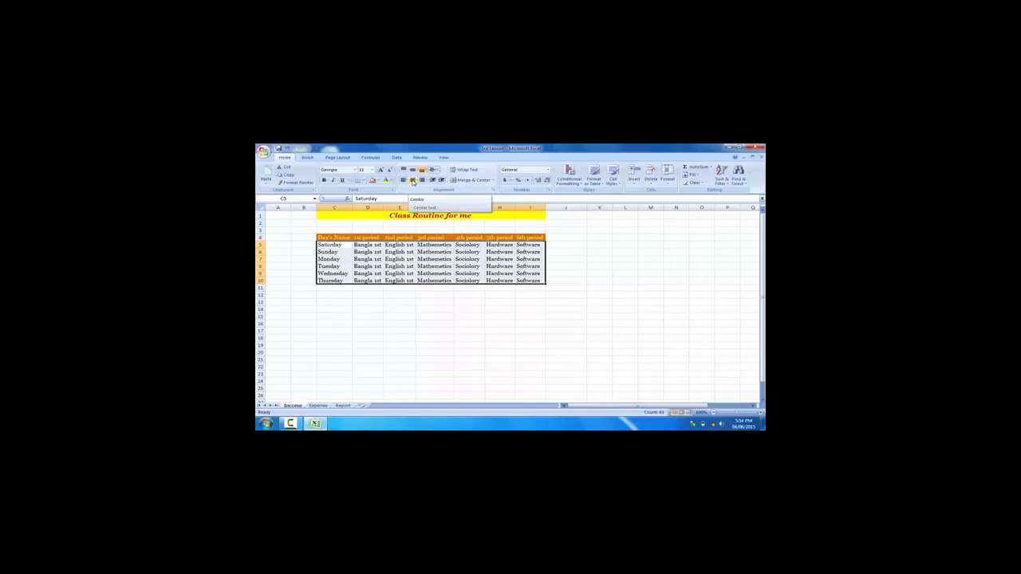
left_click(413, 181)
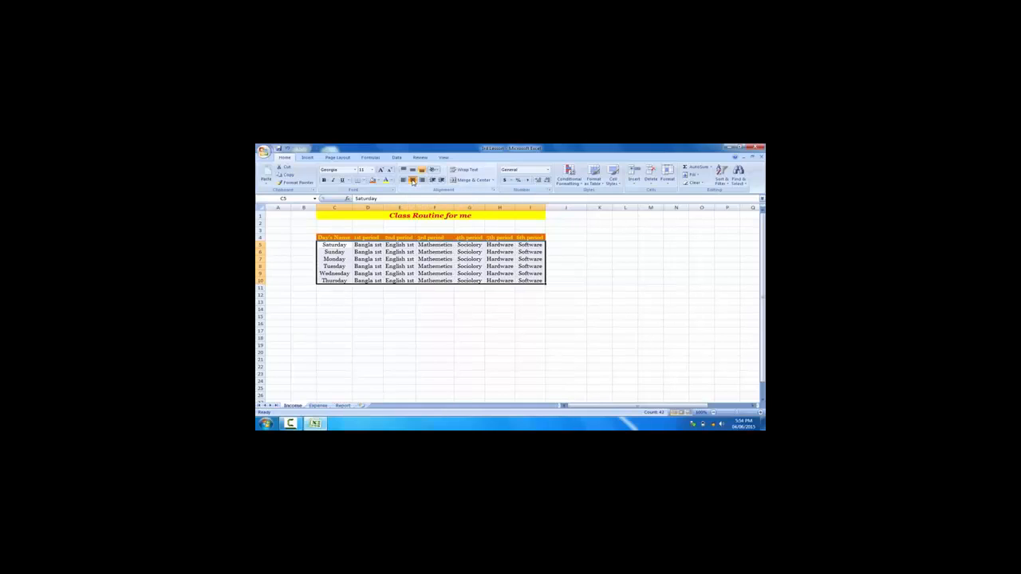
left_click(412, 171)
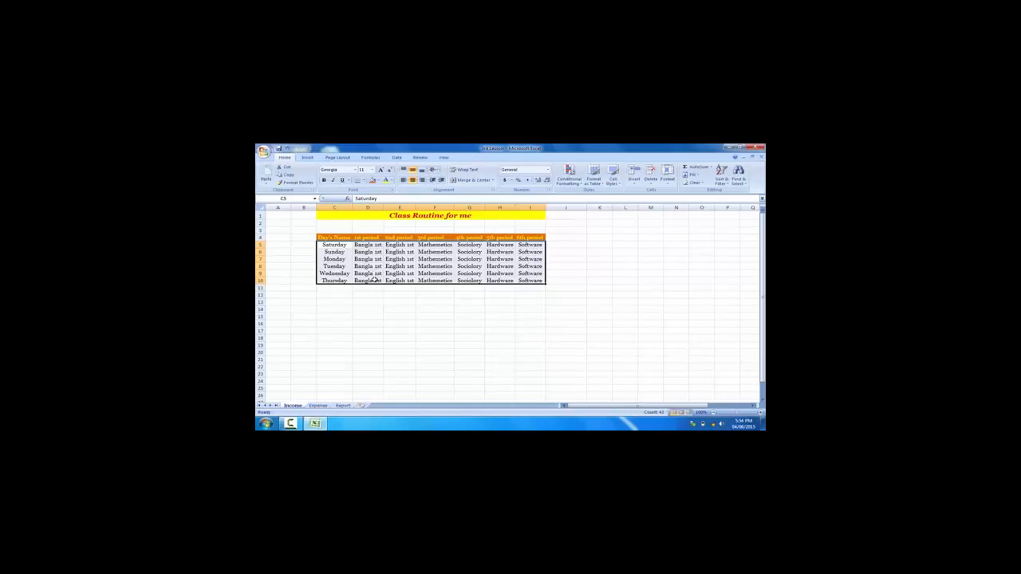
- Rotate the text of the Saturday cell C5 with the Angle Counterclockwise orientation
left_click(342, 245)
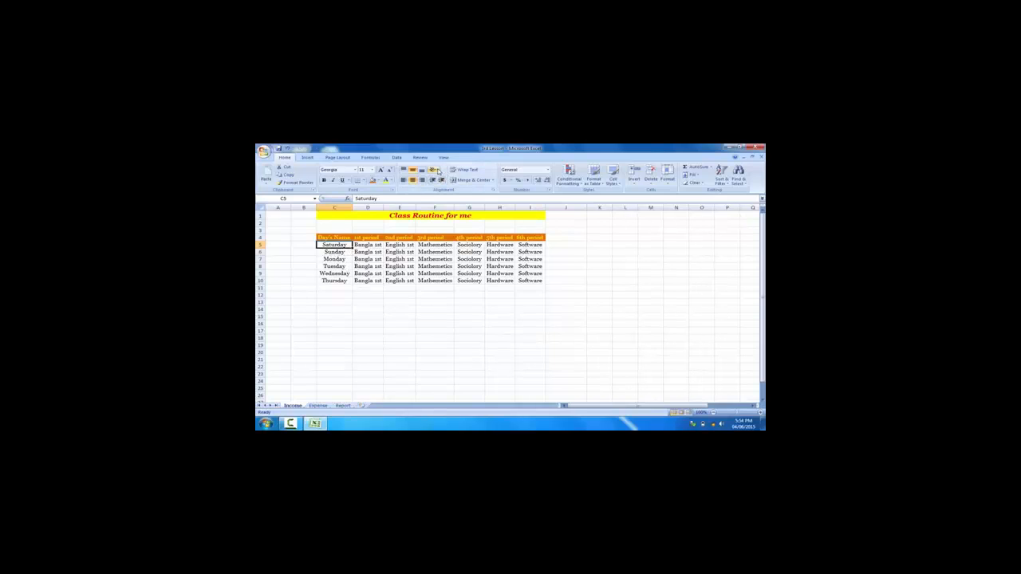
left_click(433, 170)
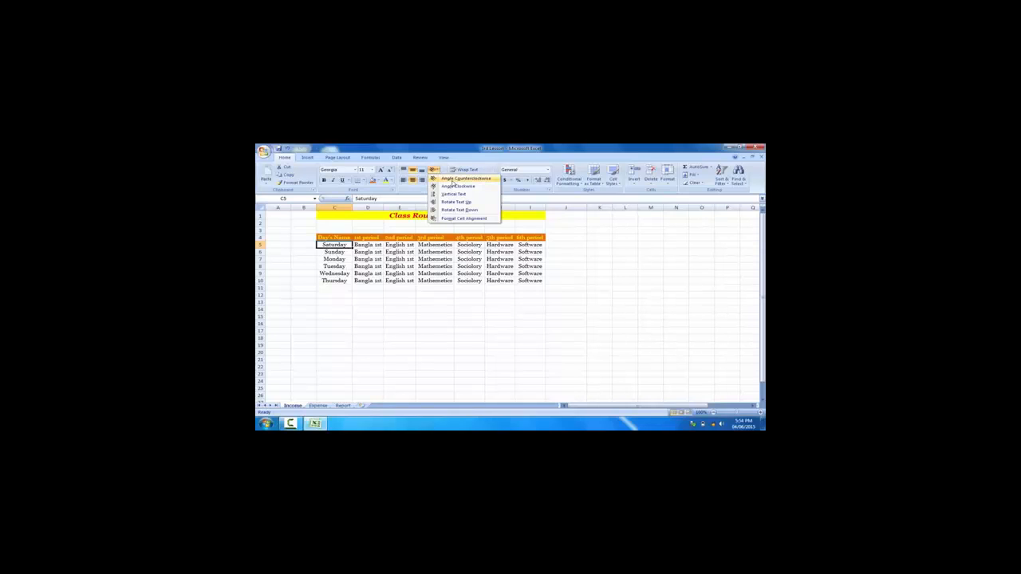
left_click(455, 179)
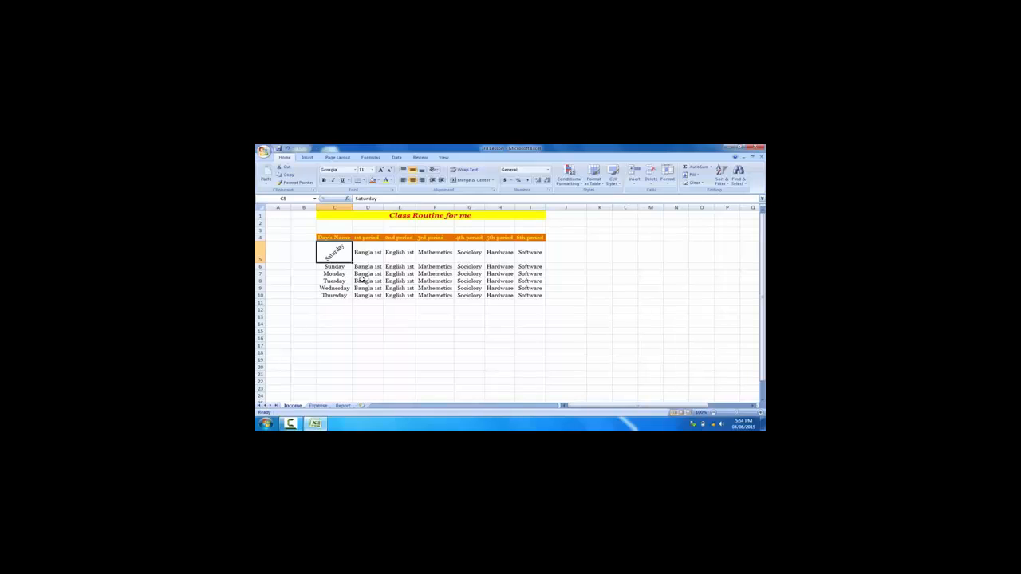
- Give the Saturday cell a light blue fill and a red font color
left_click(381, 181)
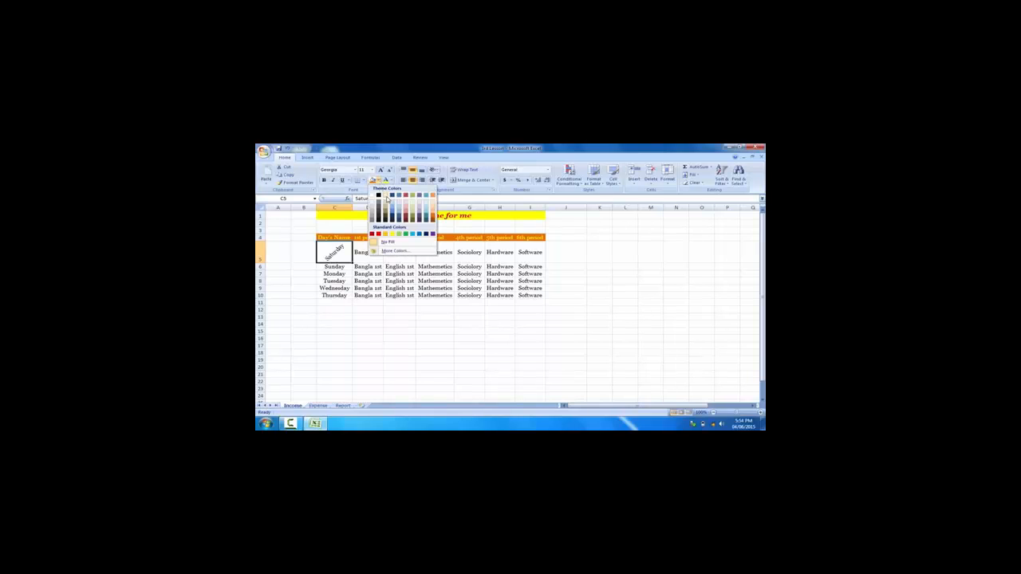
left_click(398, 203)
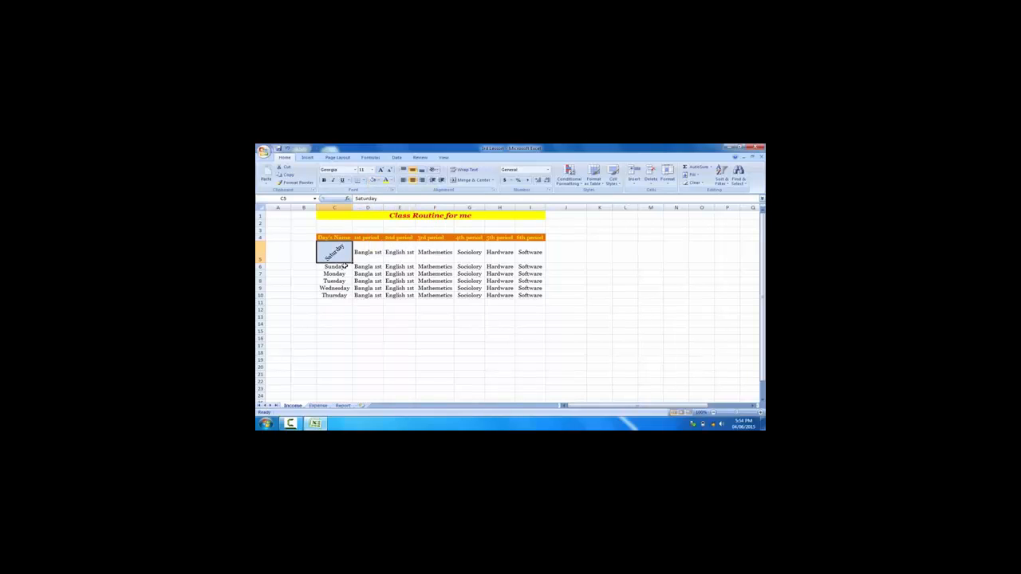
left_click(393, 181)
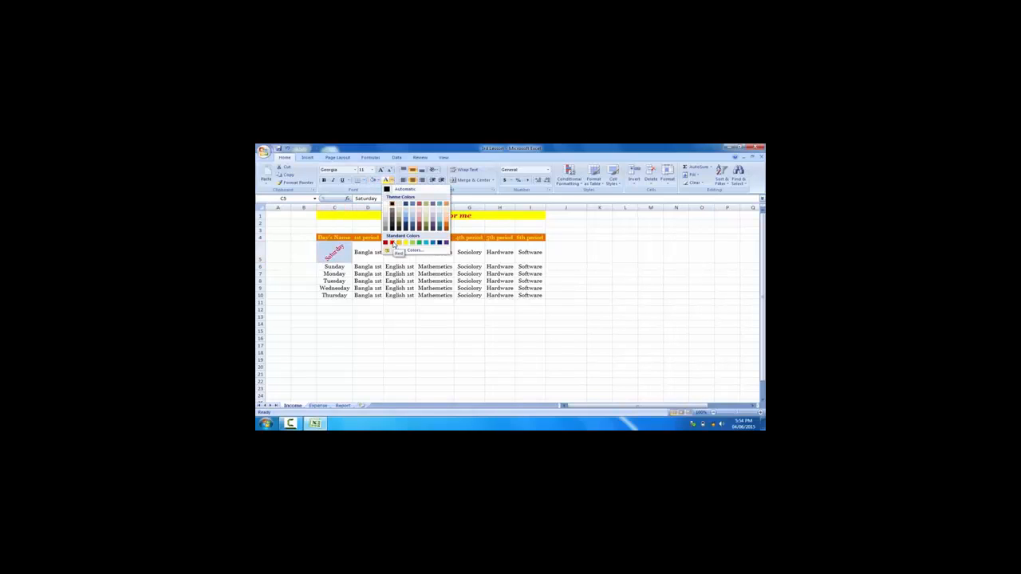
left_click(392, 242)
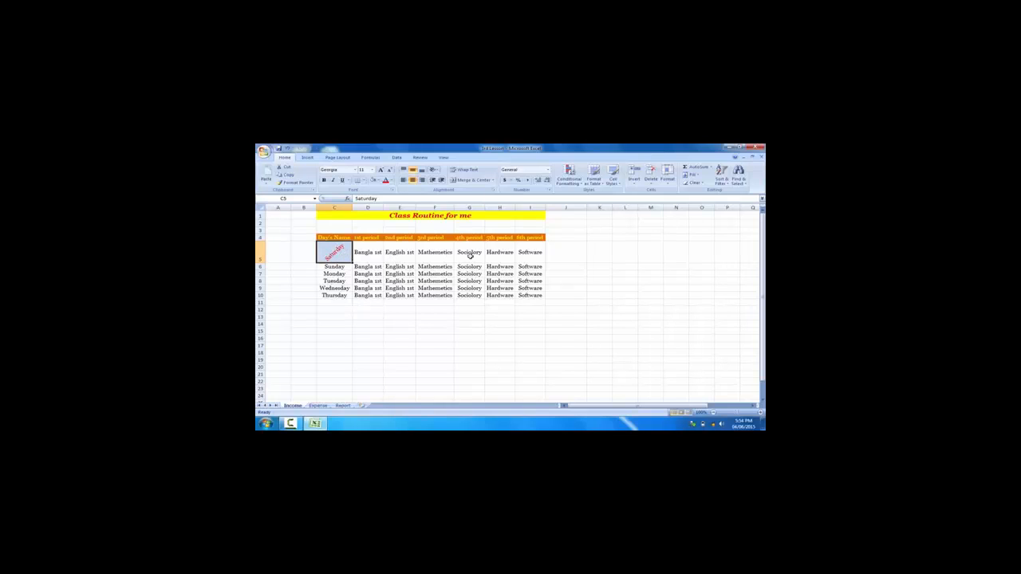
left_click(391, 274)
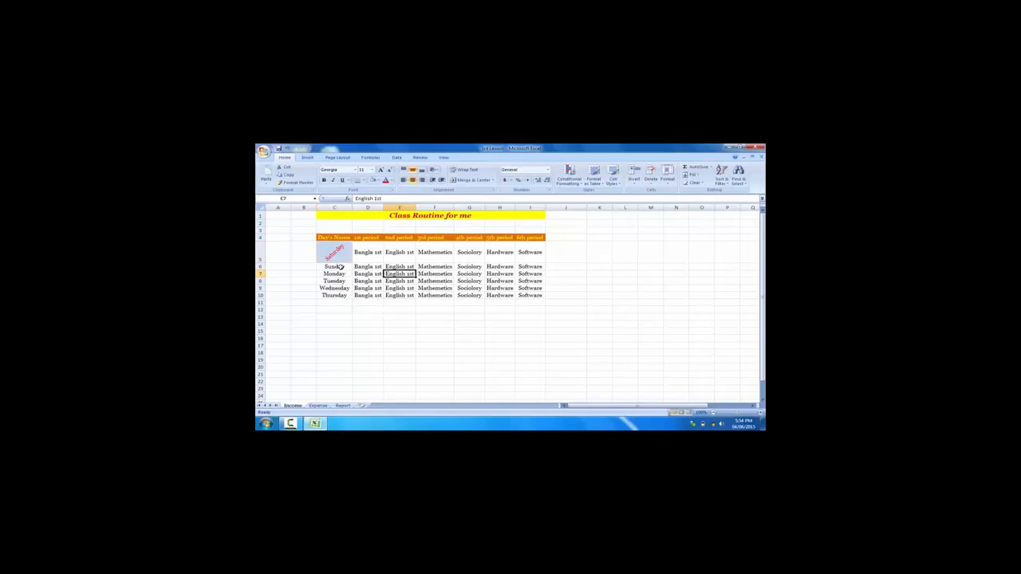
- Copy the Saturday cell's formatting with Format Painter to English 1st, Sociolory and Software in row 5
left_click(336, 254)
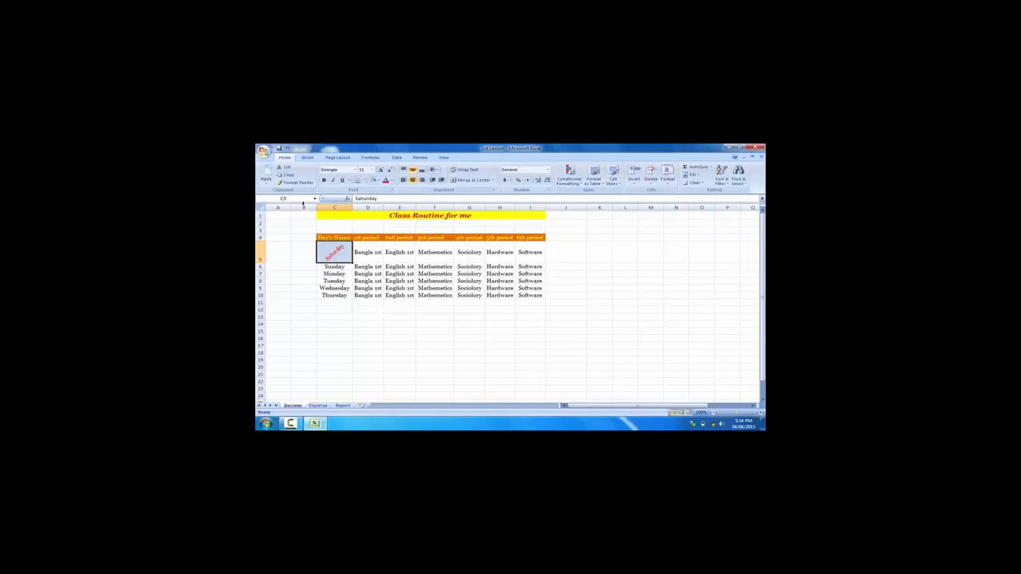
left_click(295, 182)
left_click(401, 253)
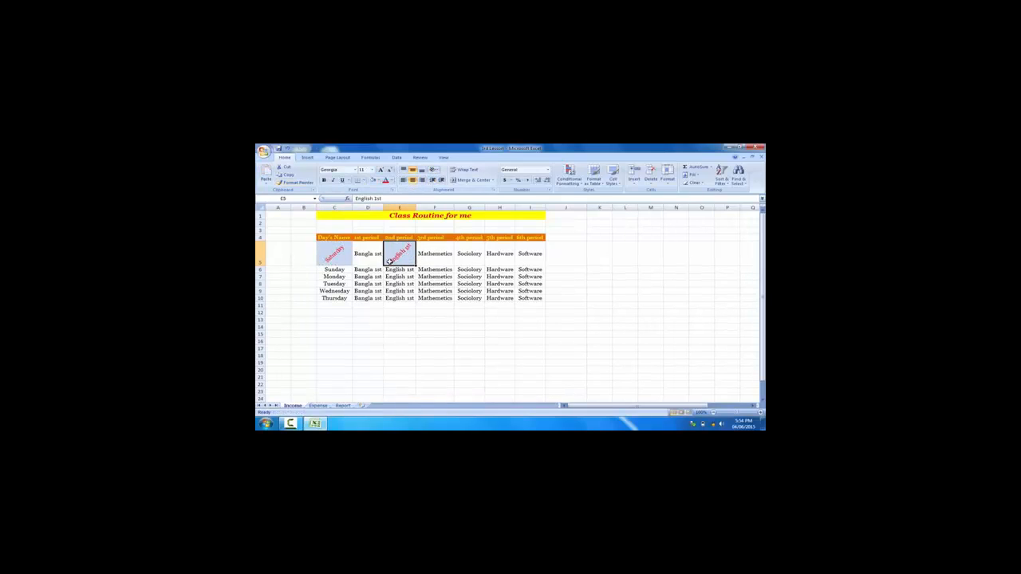
left_click(295, 182)
left_click(456, 257)
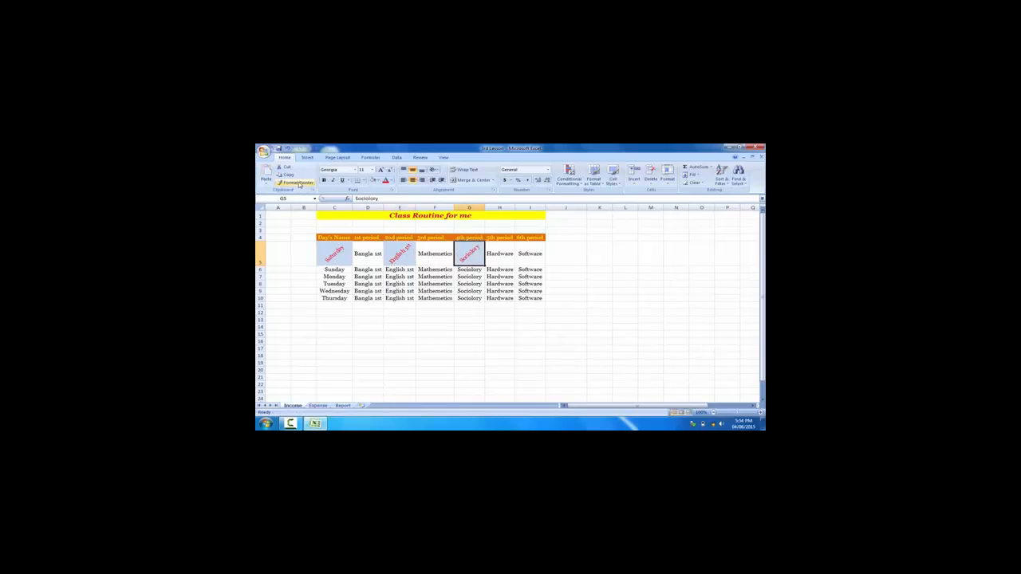
left_click(526, 252)
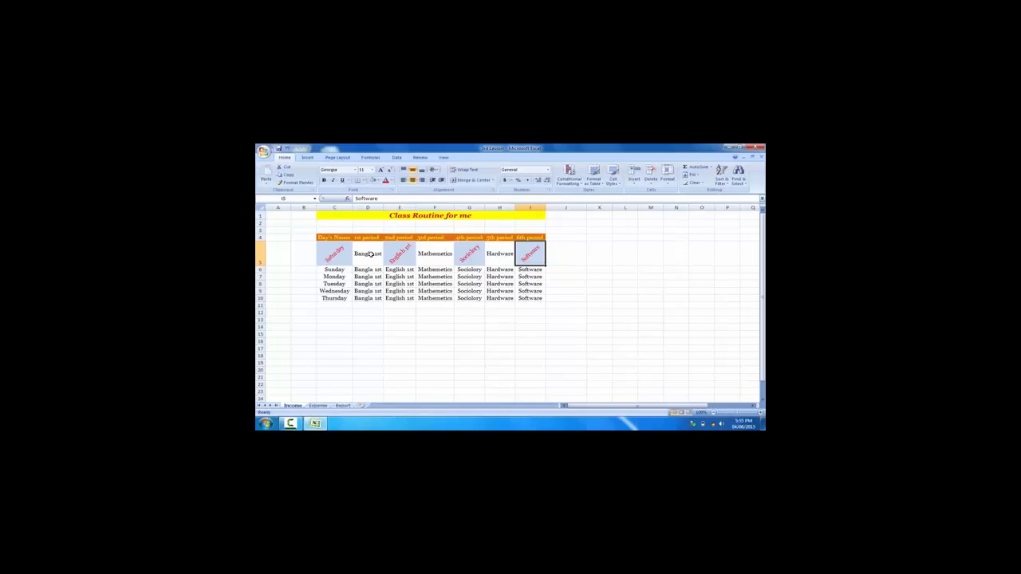
- Fill the Bangla 1st cell D5 in the Saturday row with light orange
left_click(369, 254)
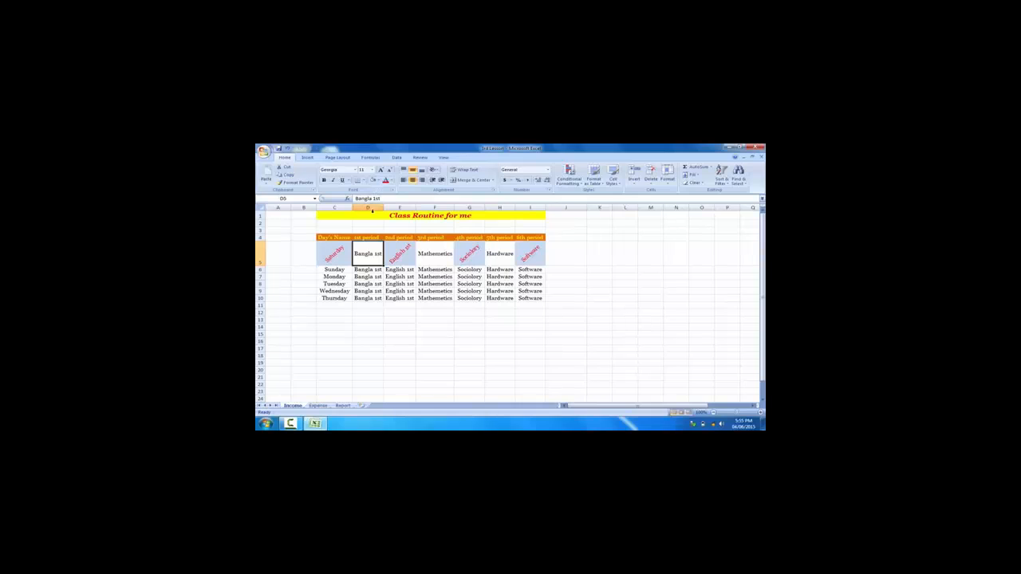
left_click(380, 181)
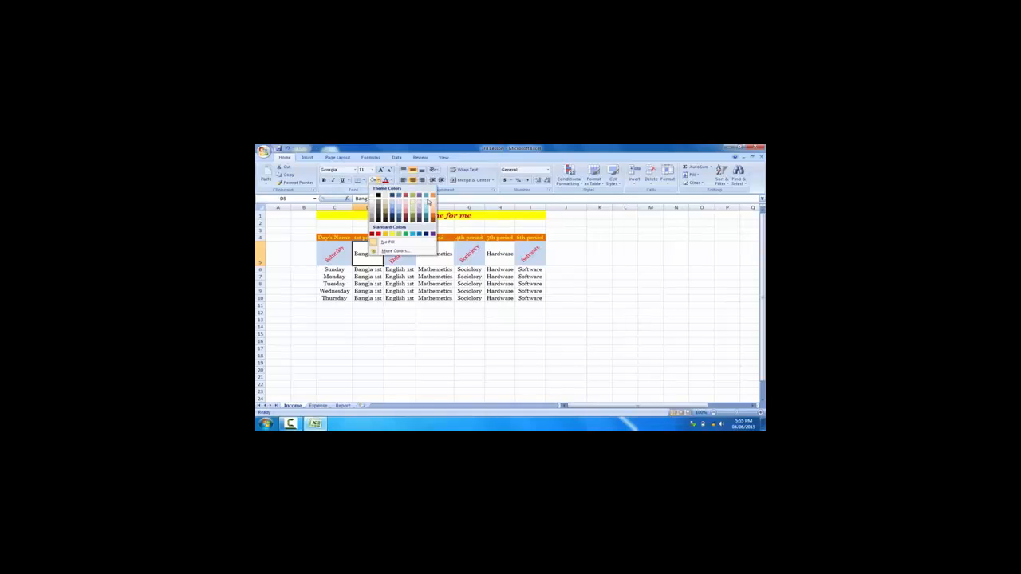
left_click(434, 202)
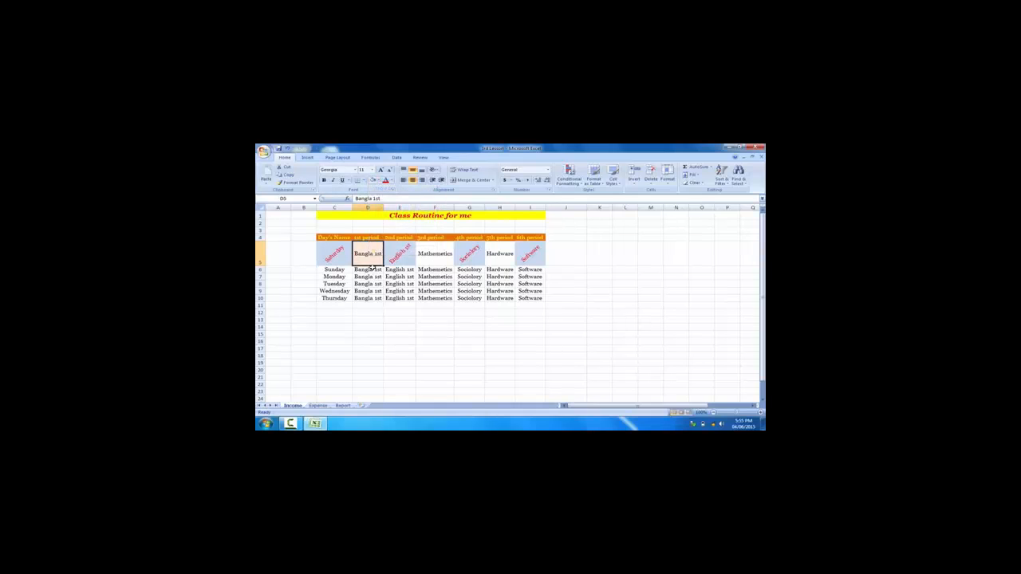
- Angle the text of cell D5 clockwise and color it red
left_click(438, 172)
left_click(461, 187)
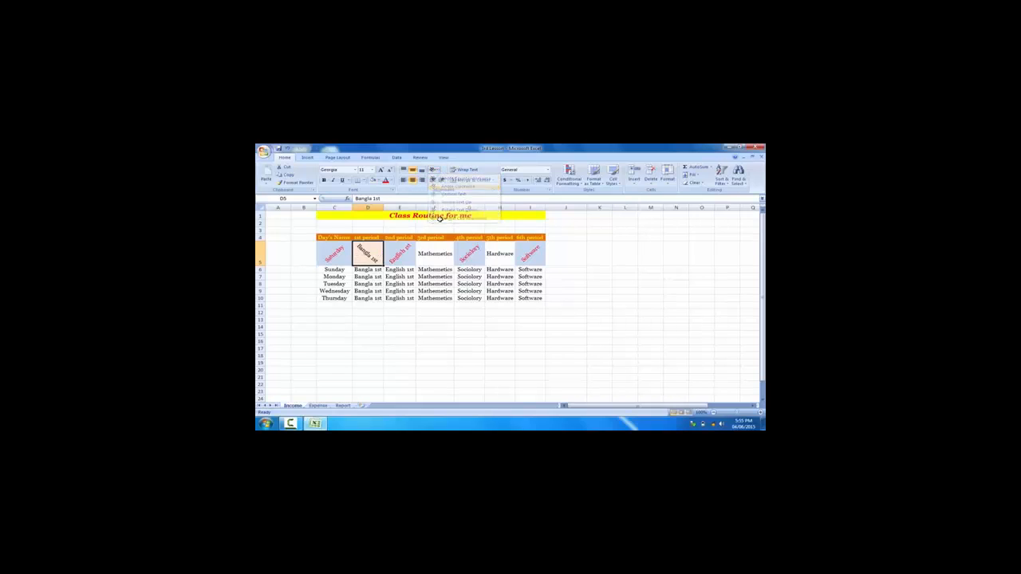
left_click(391, 181)
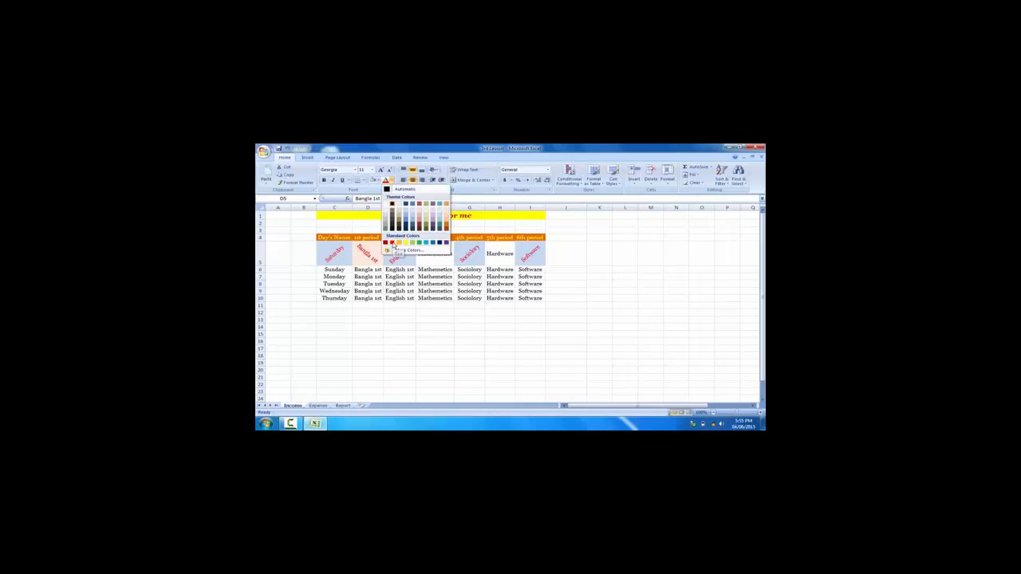
left_click(392, 243)
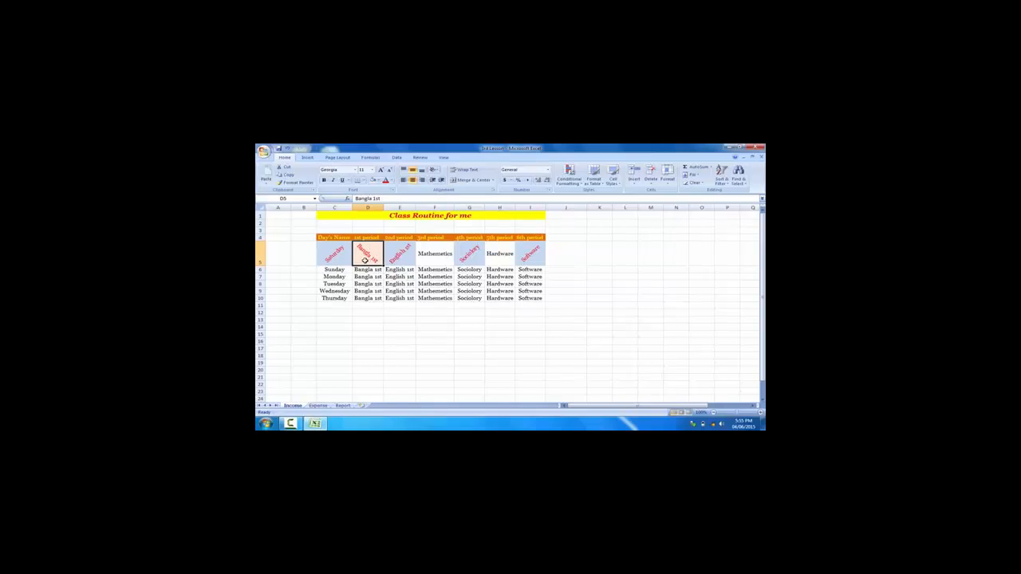
- Copy the formatting of D5 with Format Painter to the Mathemetics and Hardware cells in row 5
left_click(297, 182)
left_click(437, 263)
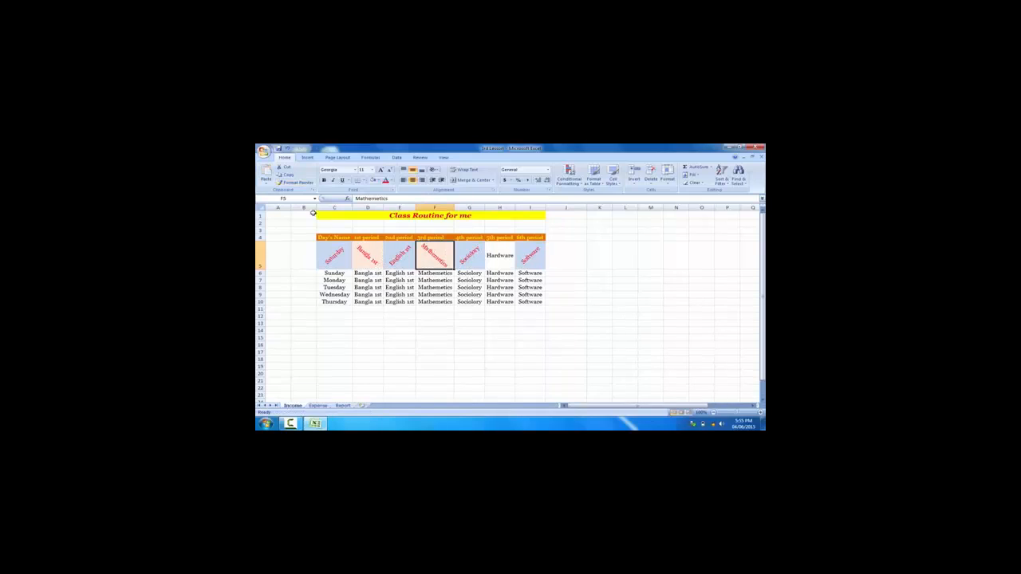
left_click(296, 183)
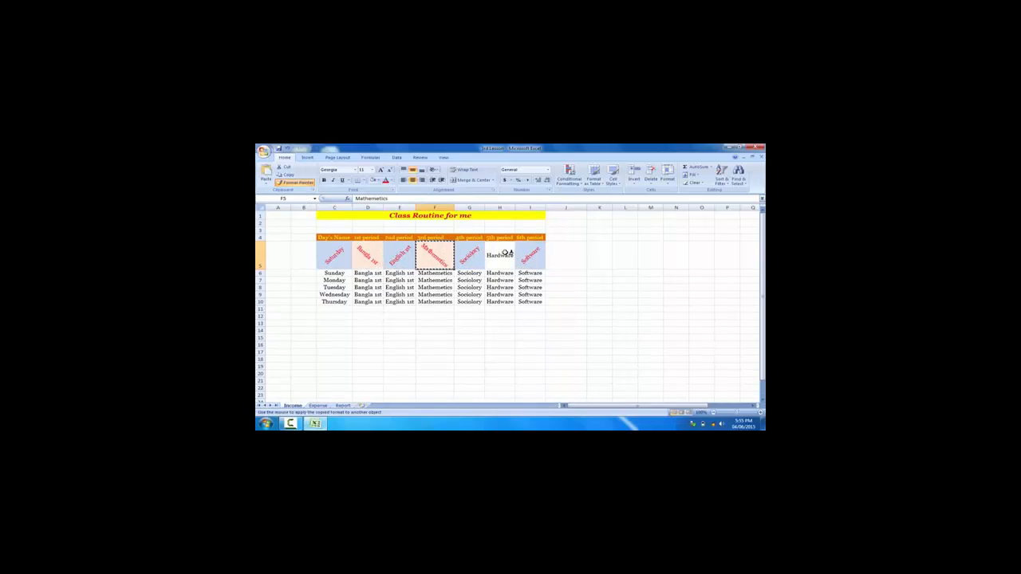
left_click(502, 254)
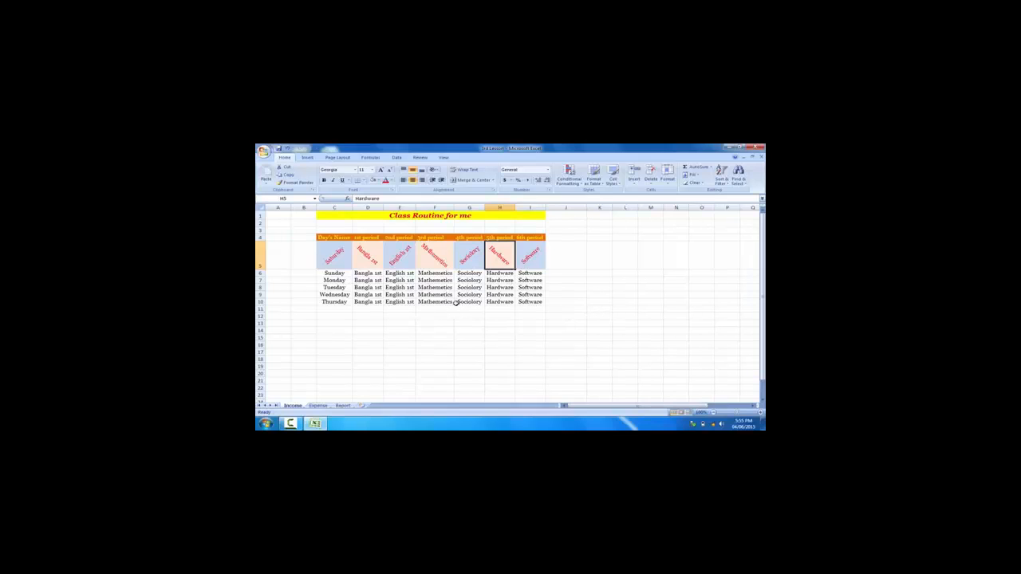
left_click(418, 300)
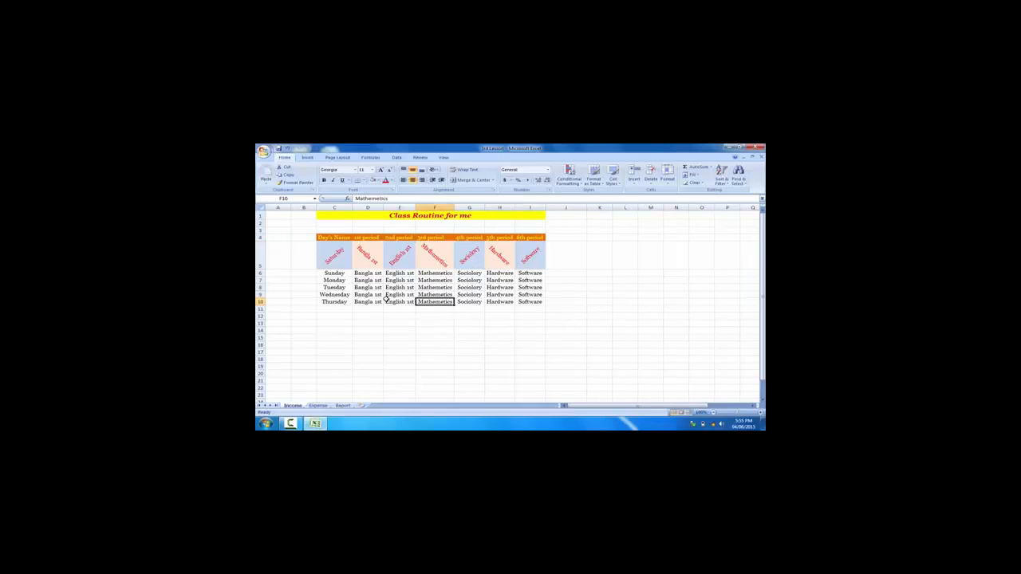
- Copy the Bangla 1st cell D5's formatting with Format Painter to Sunday, English 1st, Sociolory and Software in row 6
left_click(368, 256)
left_click(334, 273)
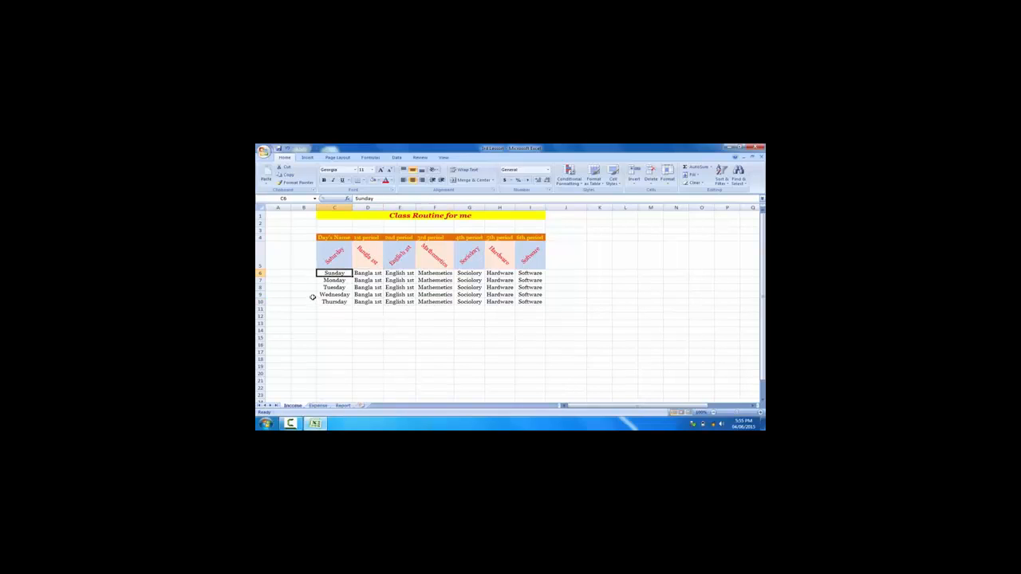
left_click(365, 259)
left_click(297, 183)
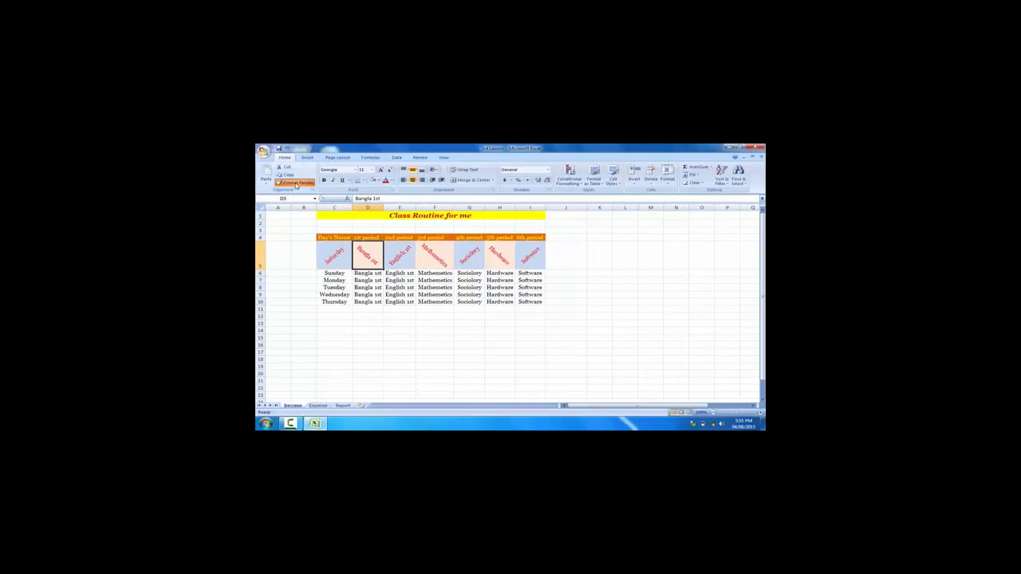
left_click(335, 273)
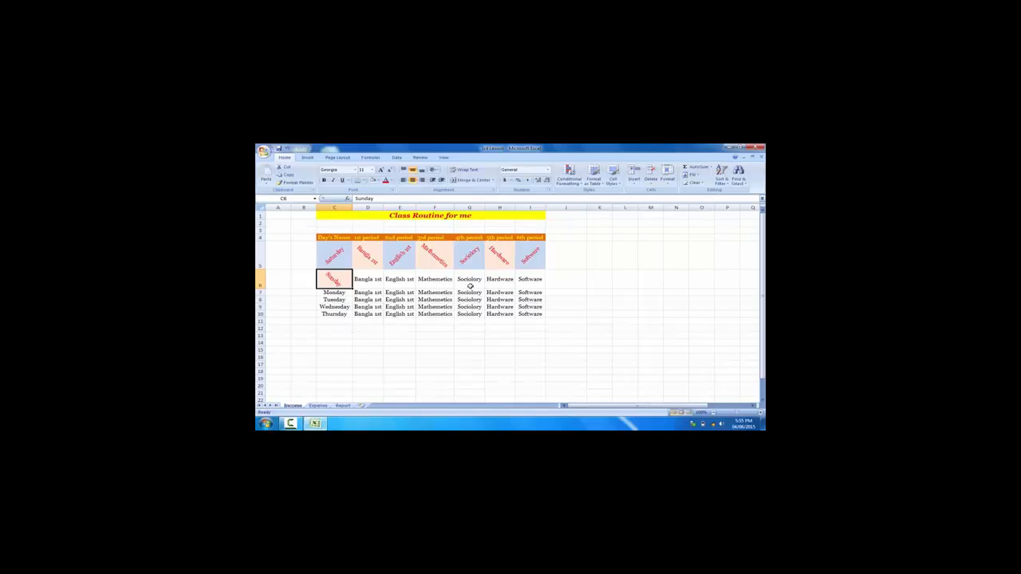
left_click(297, 182)
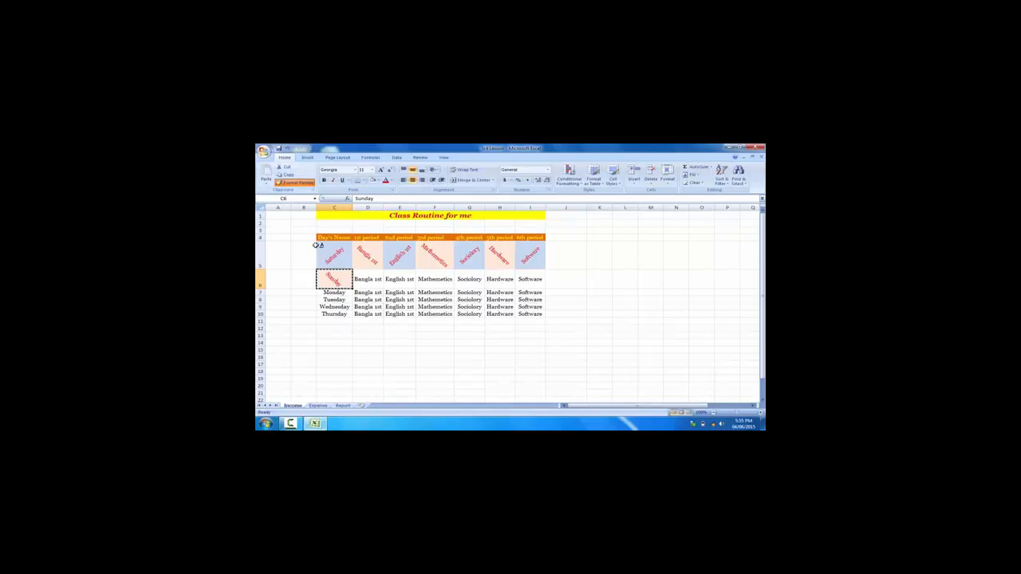
left_click(389, 282)
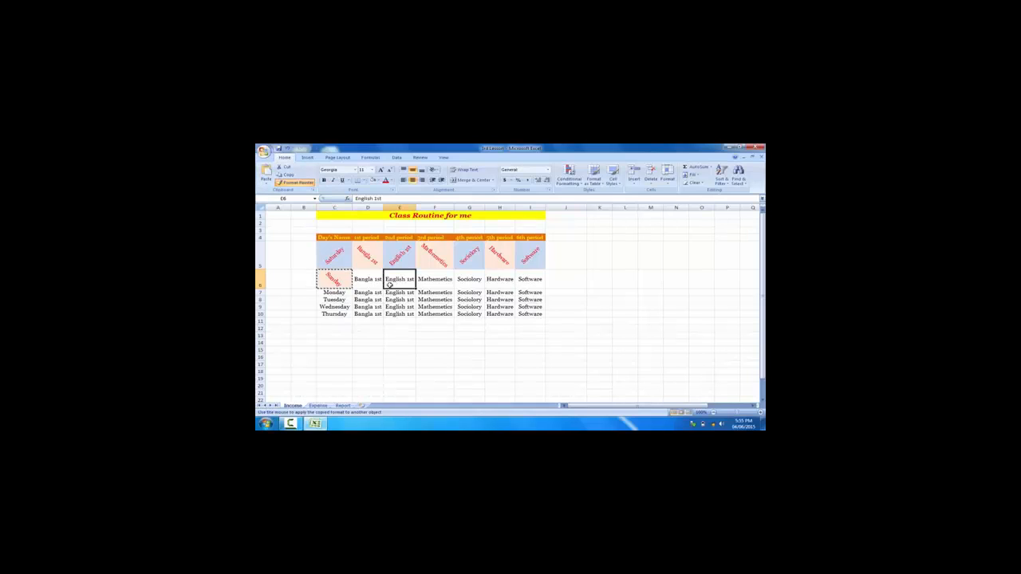
left_click(296, 182)
left_click(469, 283)
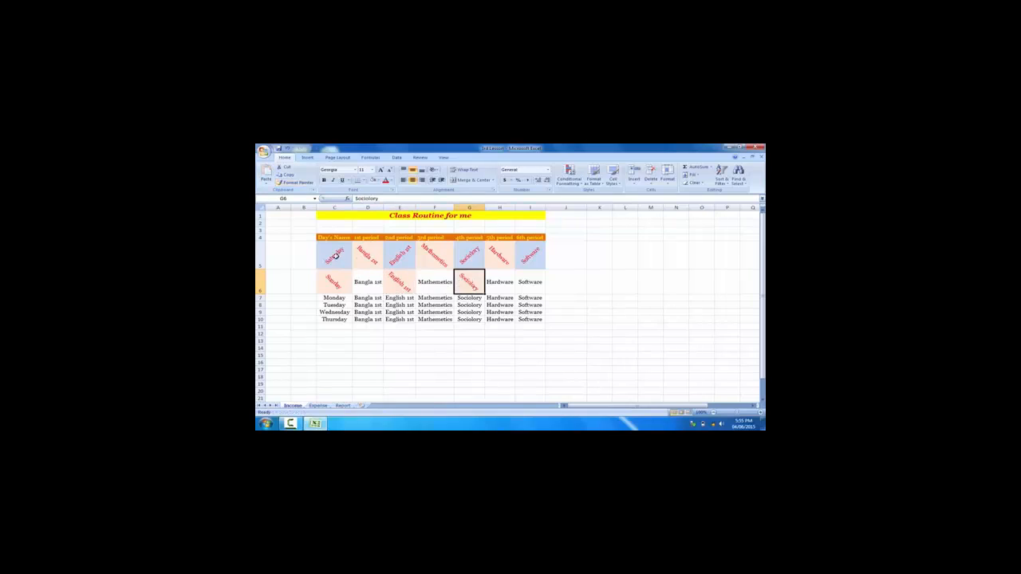
left_click(297, 183)
left_click(531, 283)
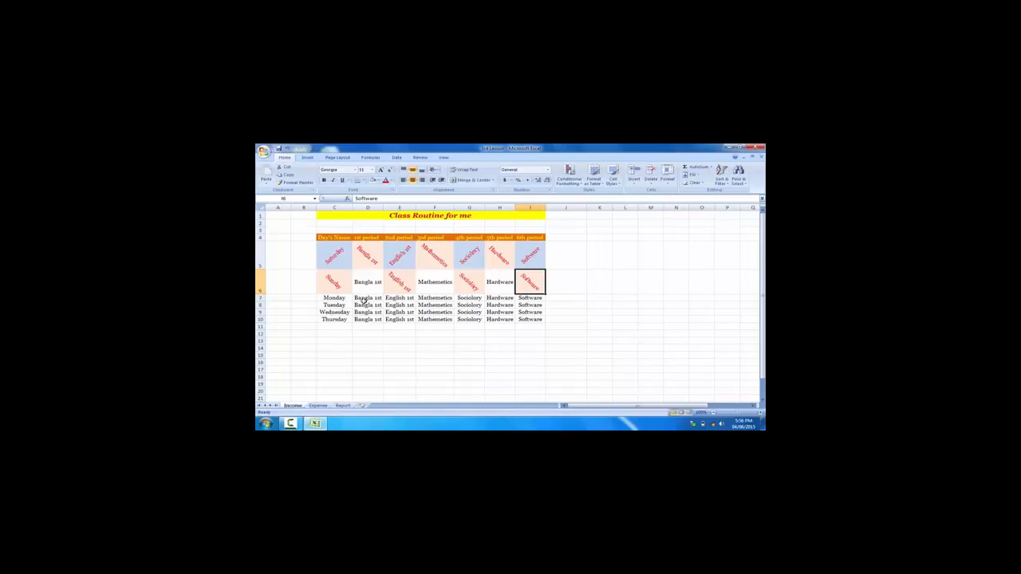
- Copy the Saturday cell's formatting with Format Painter to Bangla 1st, Mathemetics and Hardware in row 6
left_click(346, 262)
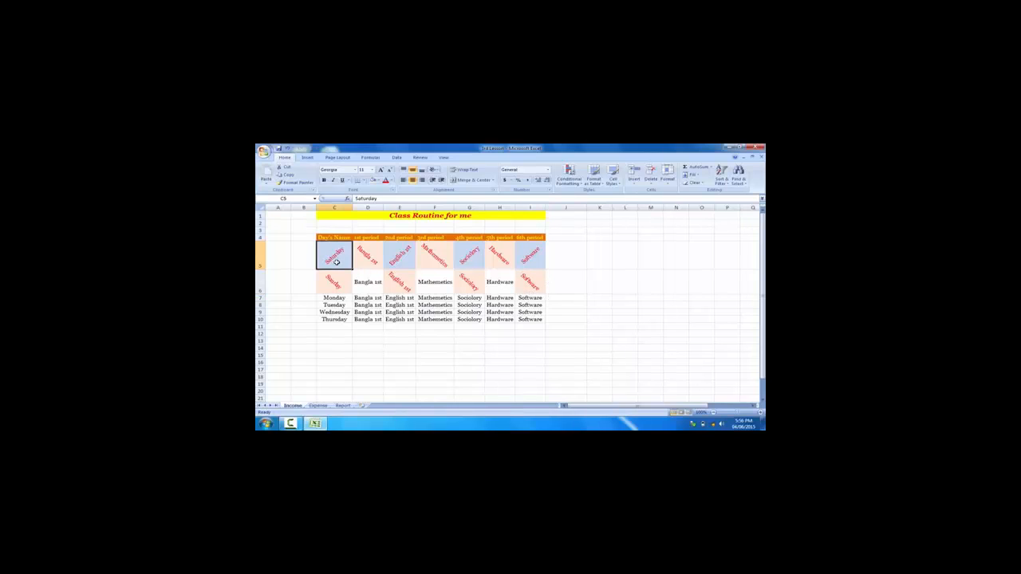
left_click(374, 287)
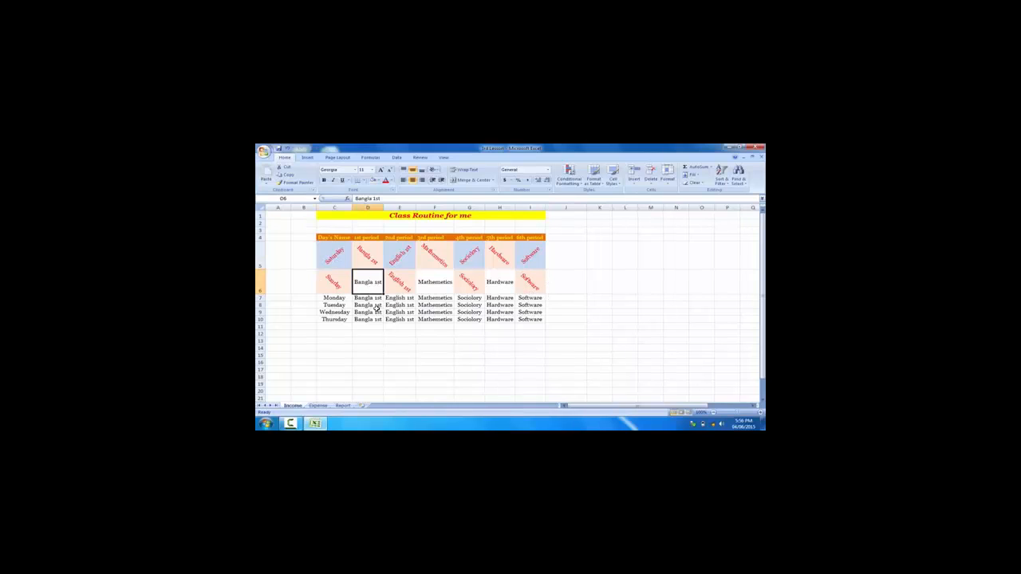
left_click(333, 256)
left_click(297, 183)
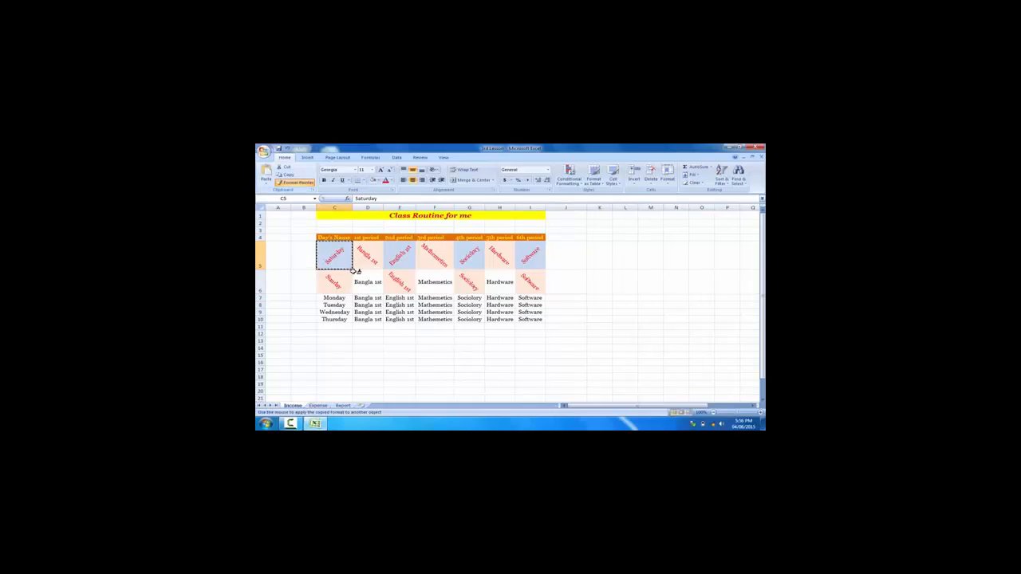
left_click(365, 283)
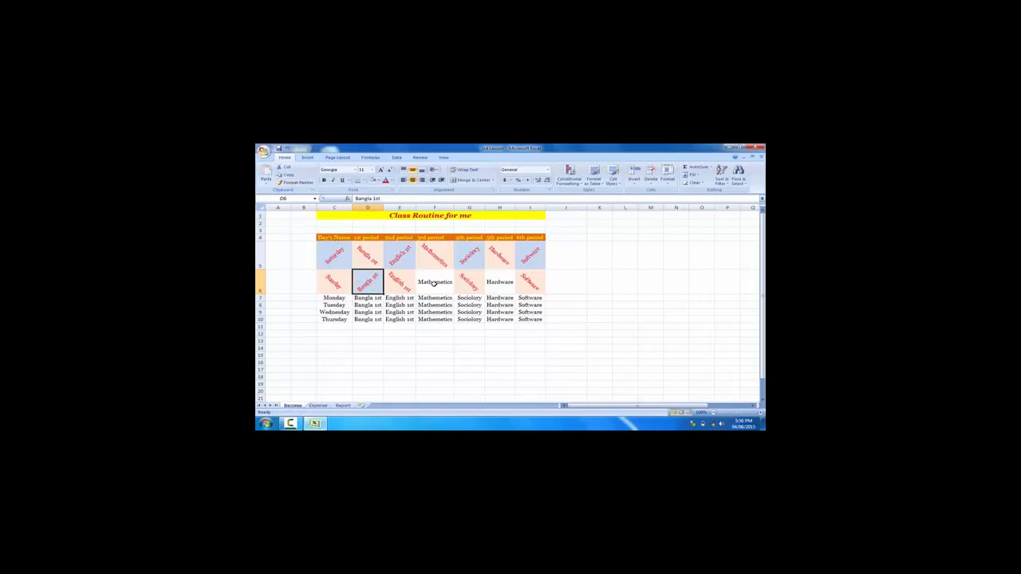
left_click(296, 182)
left_click(435, 282)
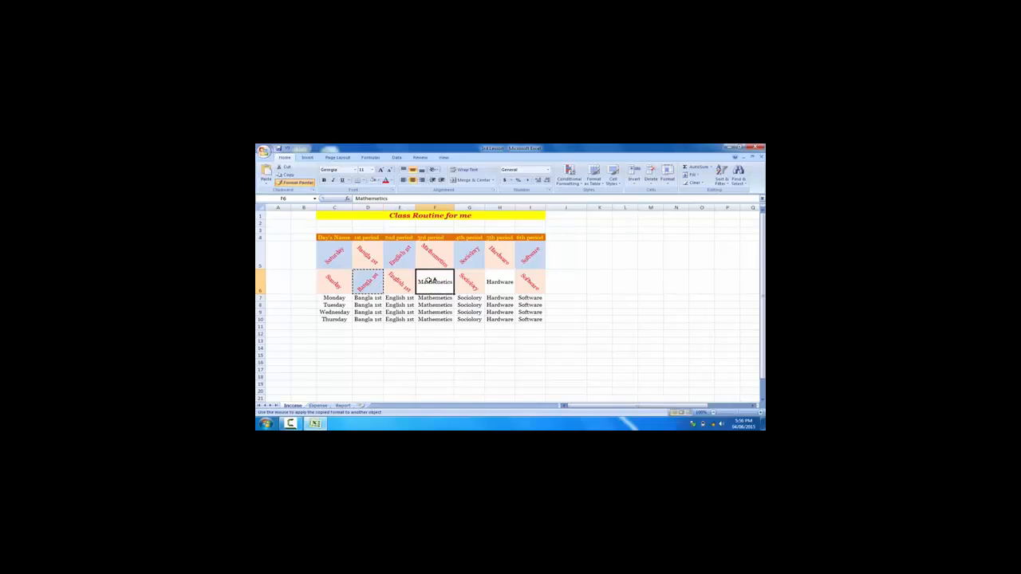
left_click(297, 182)
left_click(499, 283)
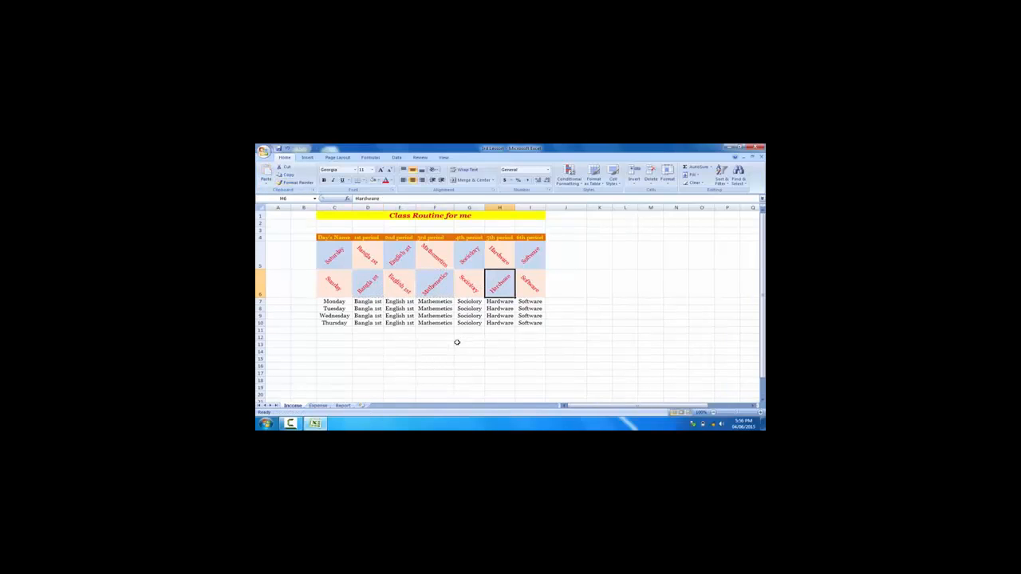
- Copy the formatting of the Saturday and Sunday rows (C5:I6) with Format Painter to the Monday through Thursday rows
left_click(549, 296)
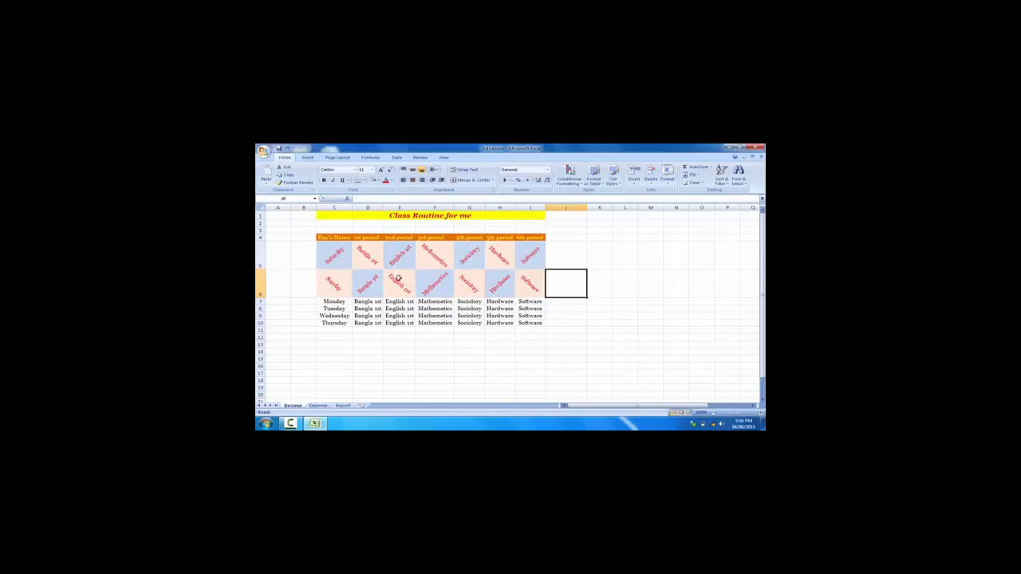
left_click_drag(333, 251, 531, 283)
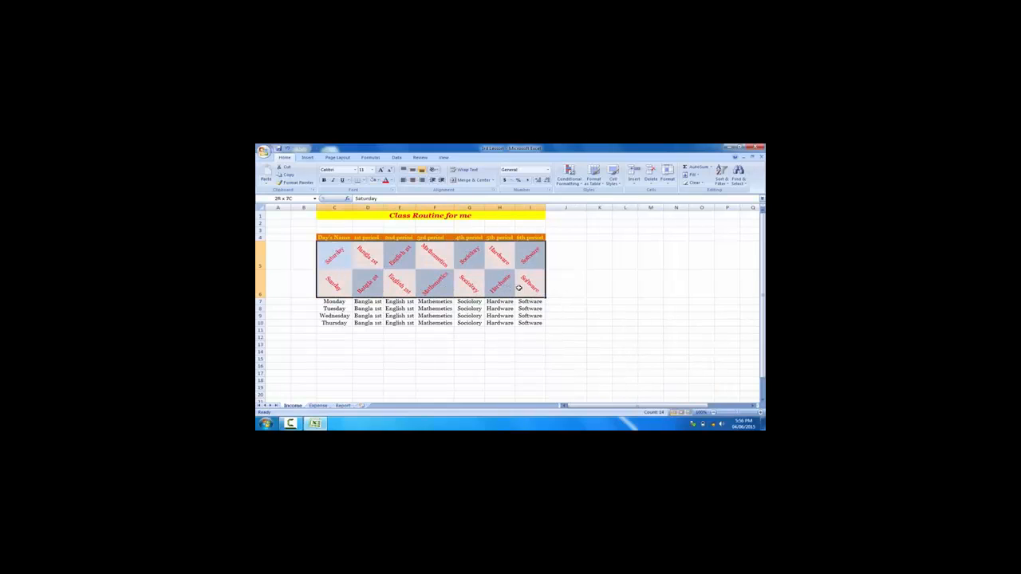
left_click(297, 183)
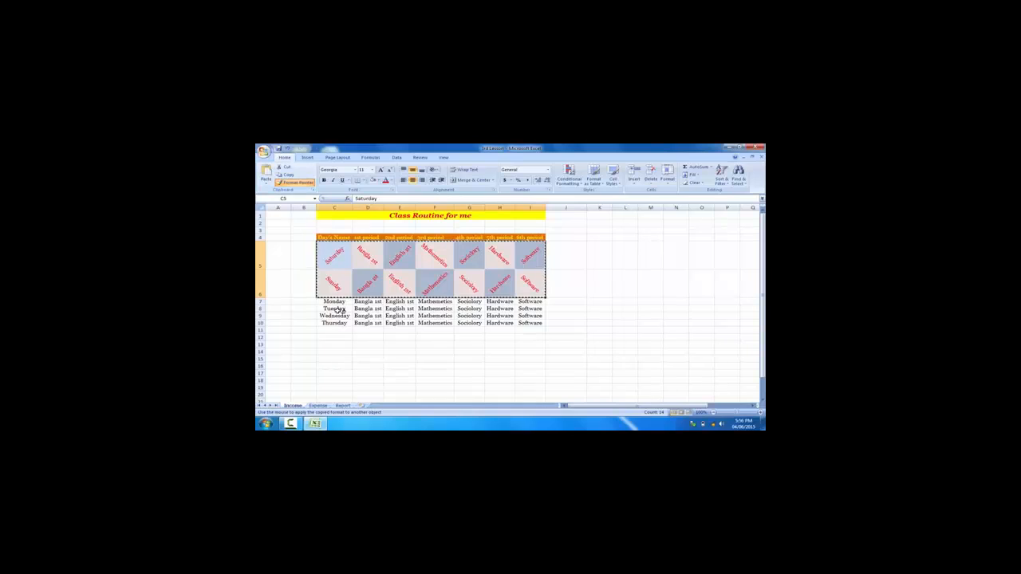
mouse_move(334, 301)
left_mouse_down()
mouse_move(374, 322)
mouse_move(527, 322)
left_mouse_up()
left_click(598, 284)
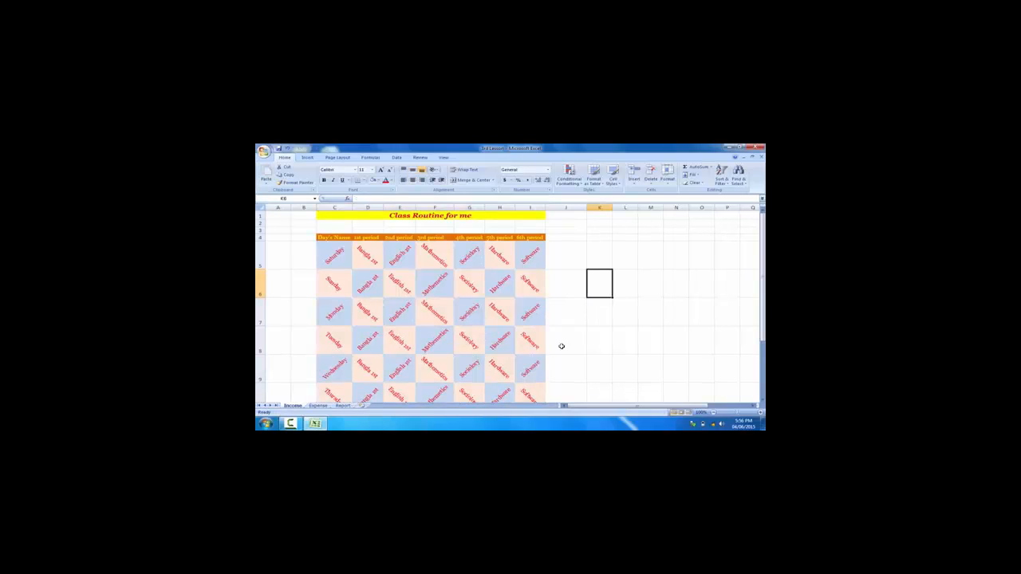